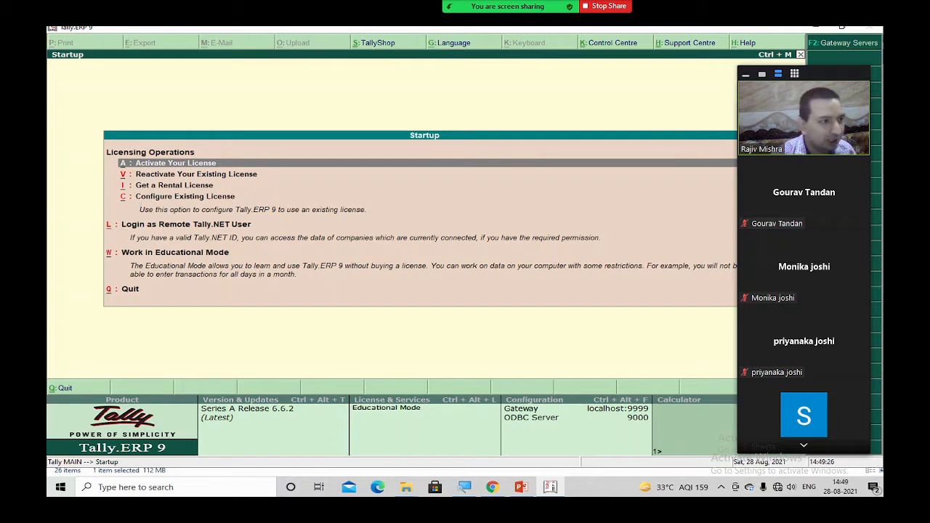
# - Zoom in on the licensing options and box Work in Educational Mode in red
pyautogui.click(190, 267)
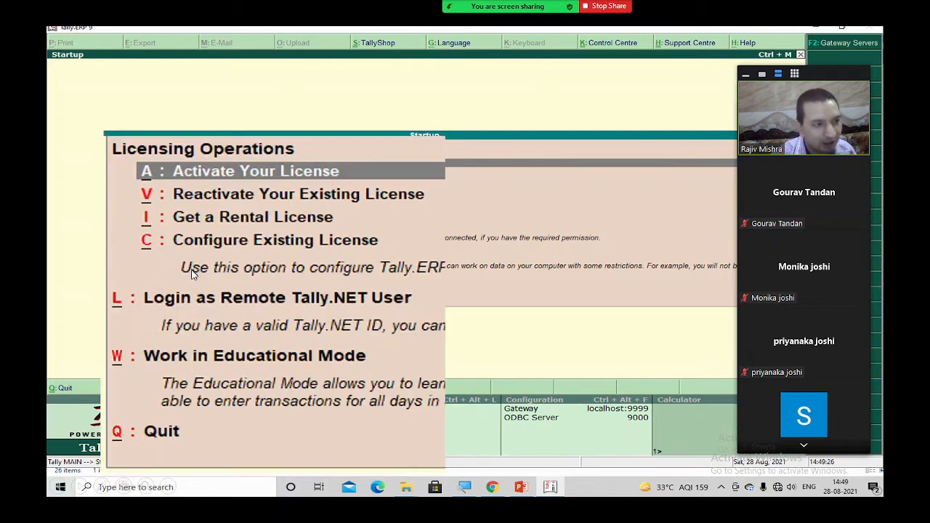
pyautogui.click(165, 335)
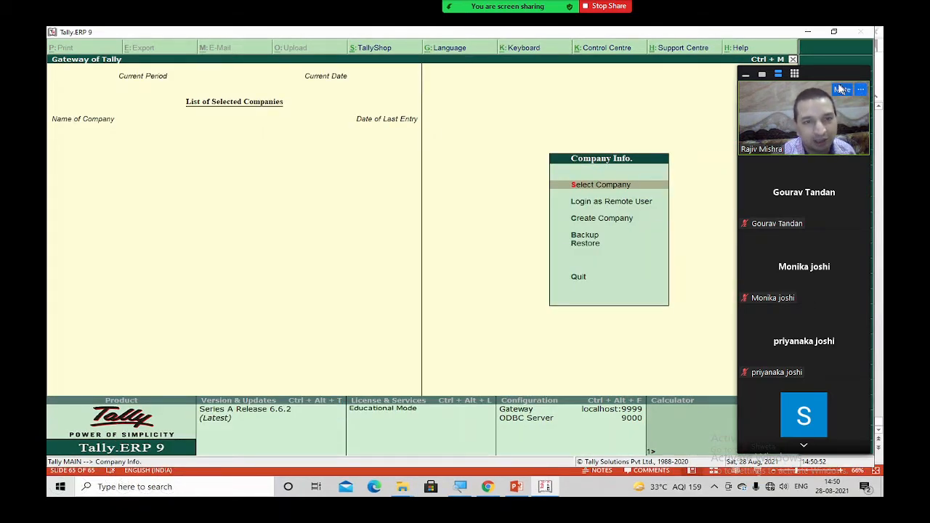
# - Enlarge and red-box the Company Info. menu, then reveal the enlarged Gateway of Tally menu
pyautogui.moveTo(823, 78); pyautogui.dragTo(135, 53)
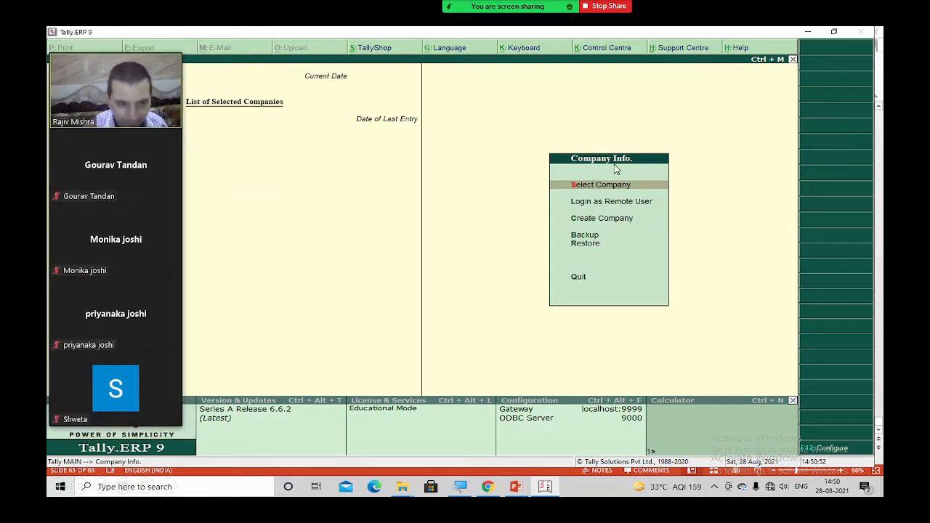
pyautogui.click(664, 174)
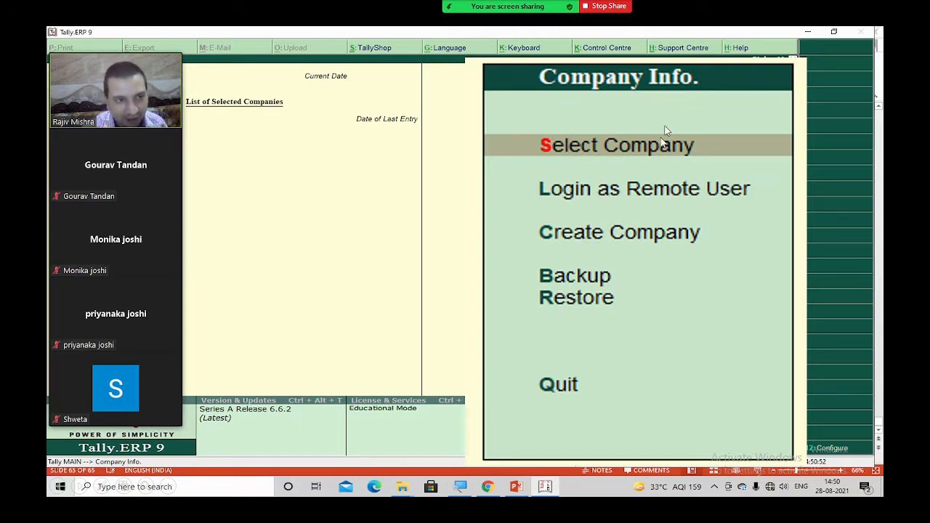
pyautogui.click(661, 148)
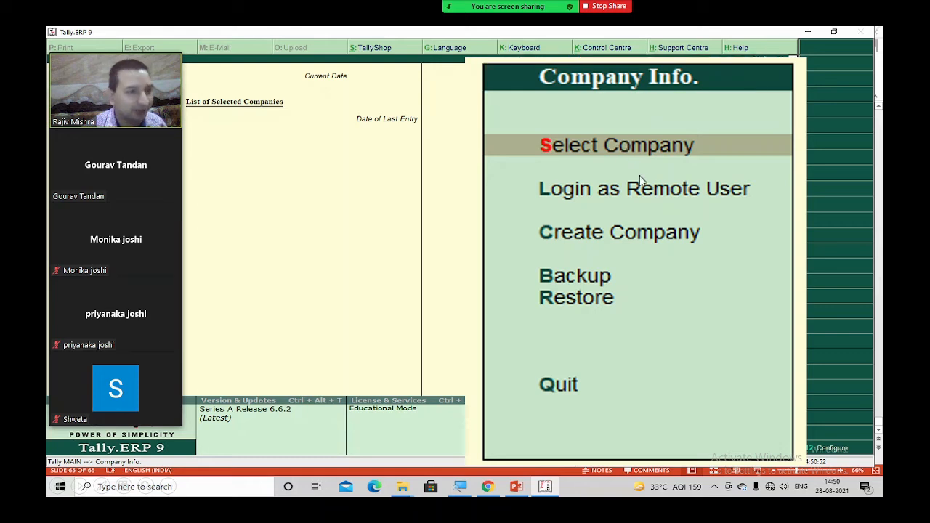
pyautogui.click(641, 204)
pyautogui.click(602, 204)
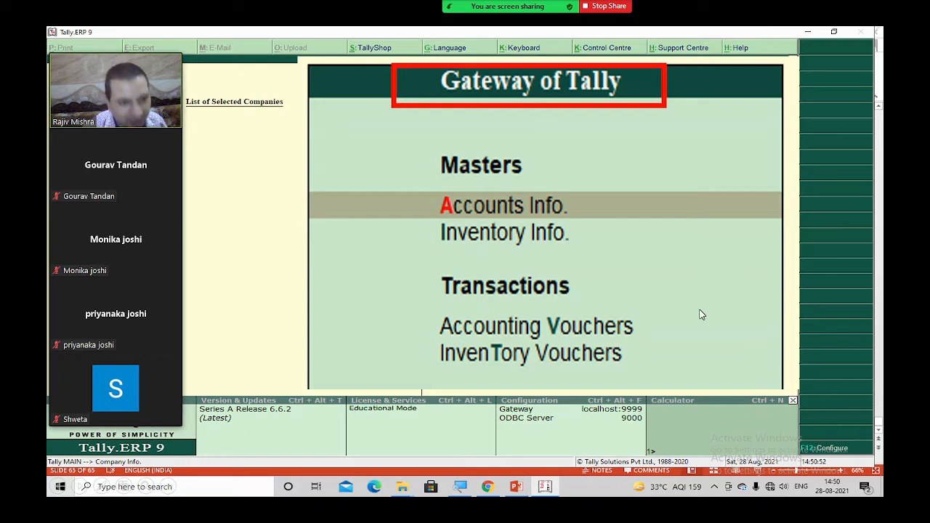
# - Show the Company Info. slide with Create Company boxed, then go to the next slide
pyautogui.click(665, 306)
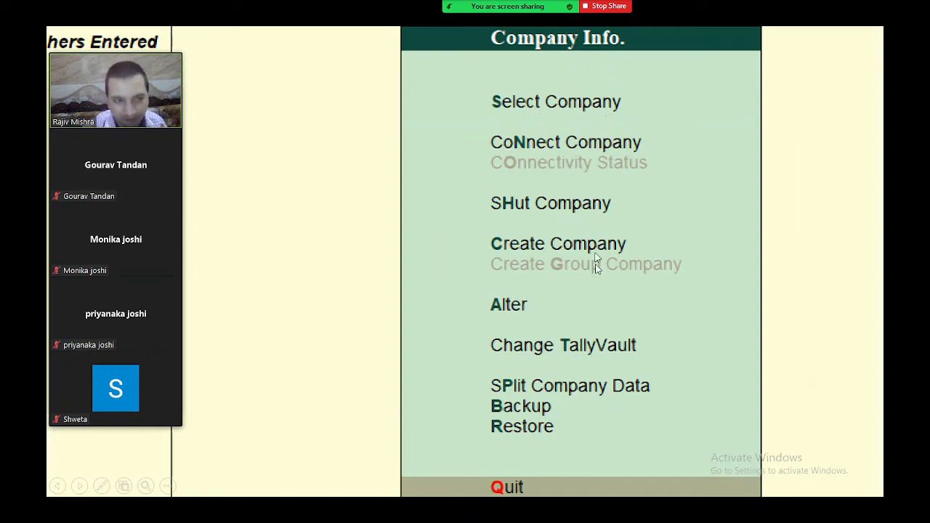
pyautogui.click(572, 268)
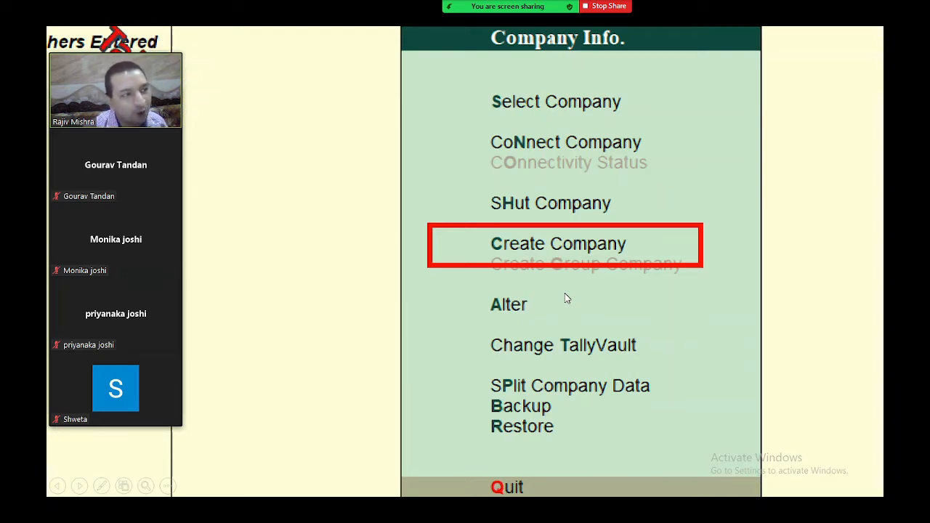
pyautogui.moveTo(66, 128)
pyautogui.moveTo(93, 82); pyautogui.dragTo(100, 152)
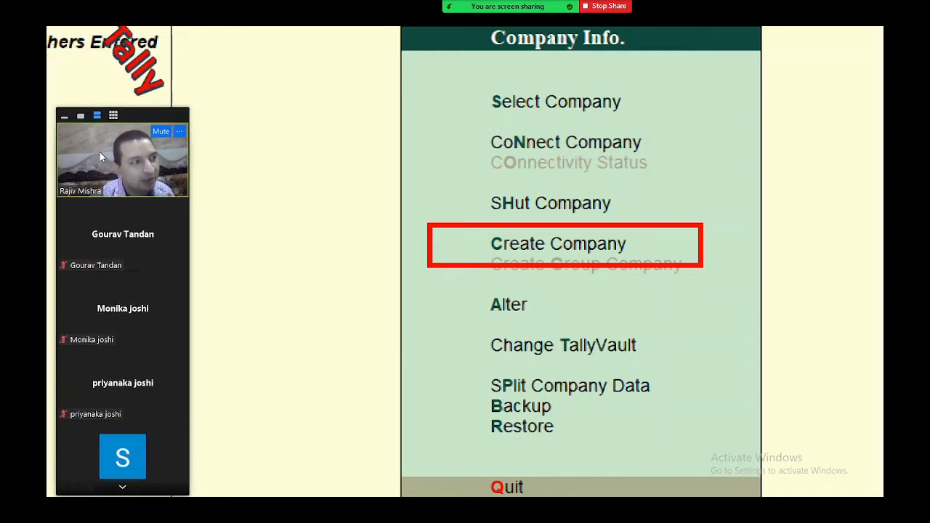
pyautogui.click(524, 292)
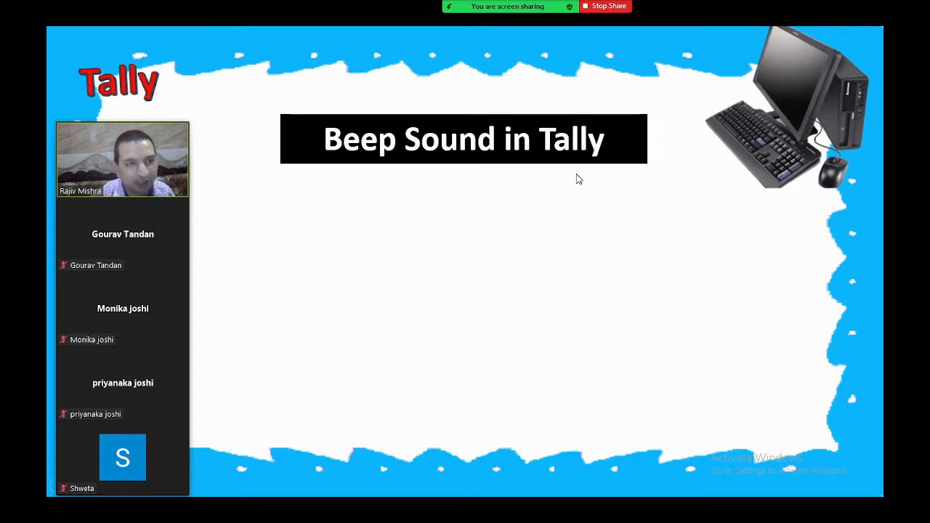
# - Stop sharing the slideshow and bring the Tally.ERP 9 window forward
pyautogui.click(611, 7)
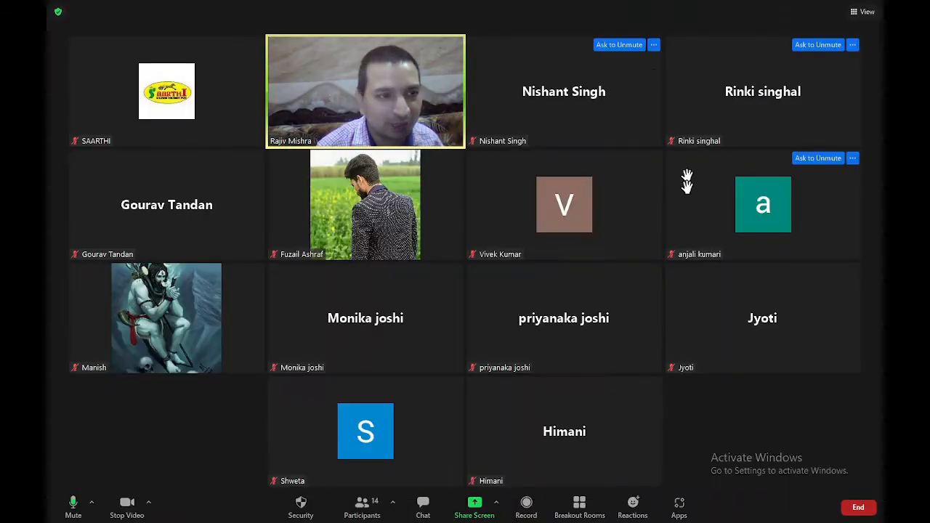
pyautogui.hotkey('alt', 'Tab')
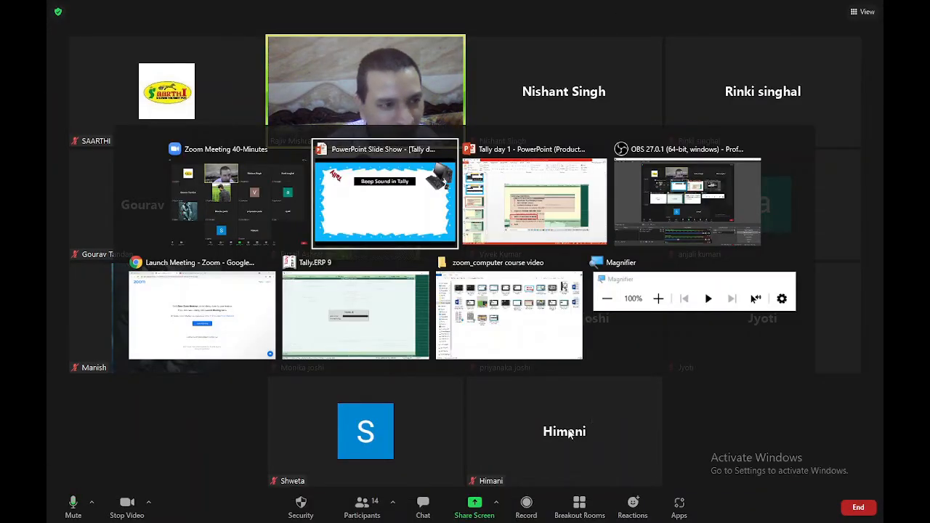
pyautogui.hotkey('alt', 'Tab')
pyautogui.hotkey('alt', 'Tab')
pyautogui.hotkey('alt', 'Tab')
pyautogui.hotkey('alt', 'Tab')
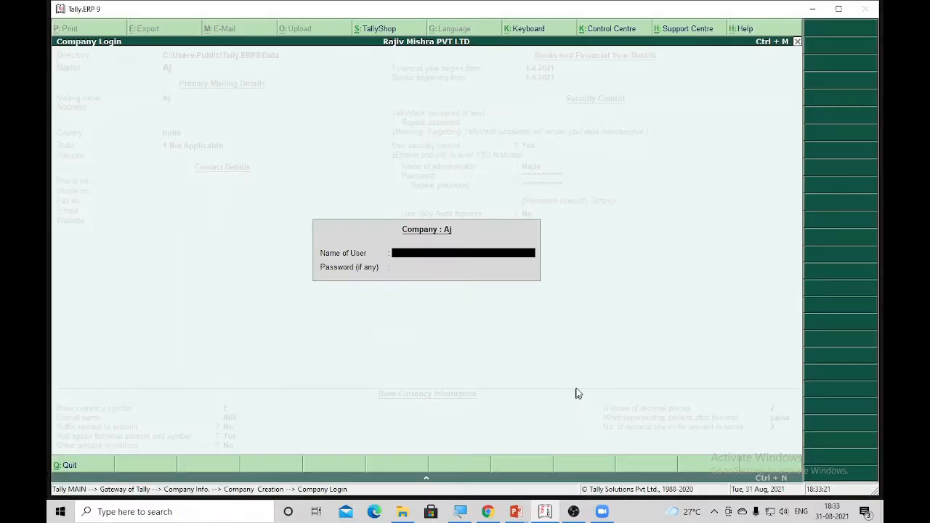
pyautogui.press('Escape')
pyautogui.press('Escape')
pyautogui.press('Escape')
pyautogui.press('Escape')
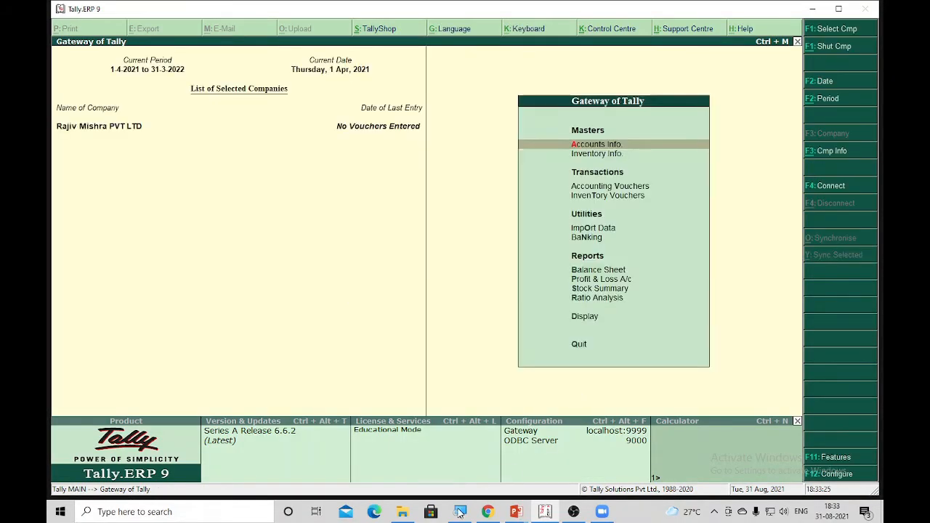
# - Share the whole screen in Zoom with Share sound enabled
pyautogui.hotkey('alt', 'Tab')
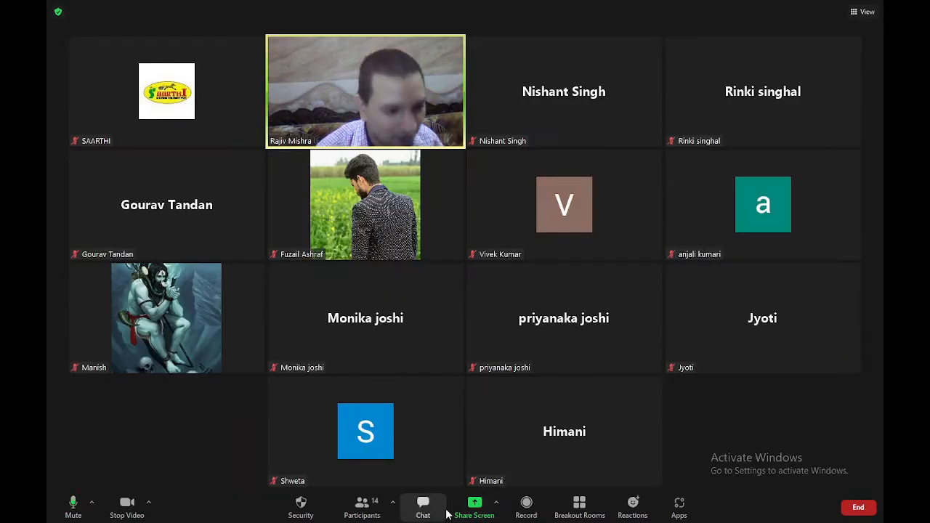
pyautogui.click(474, 507)
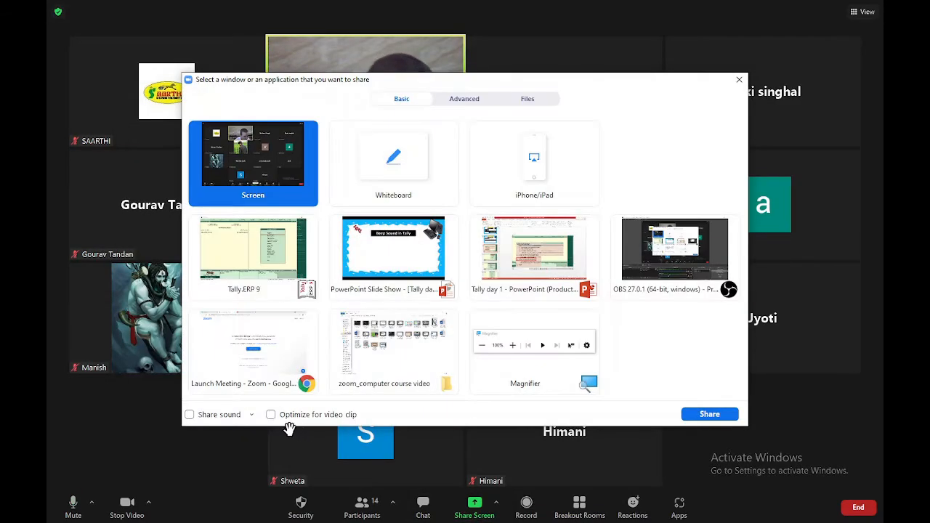
pyautogui.click(223, 415)
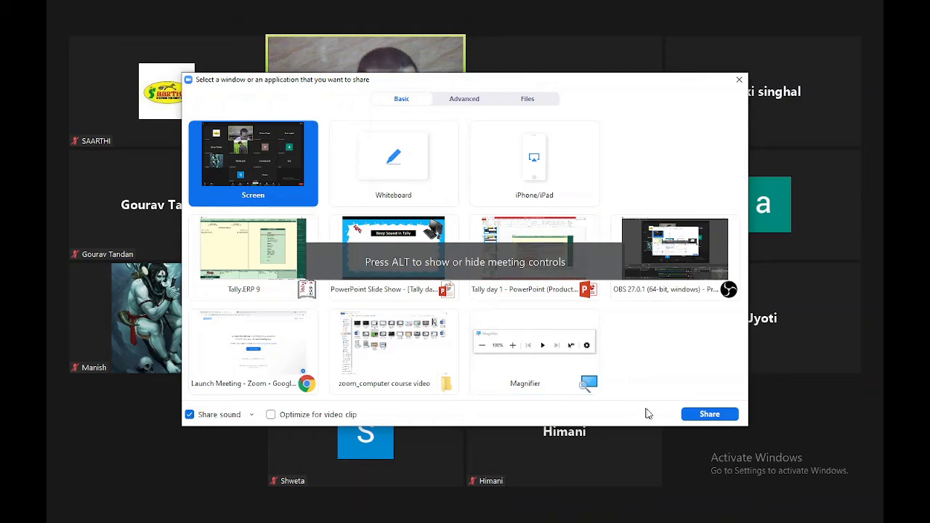
pyautogui.click(687, 416)
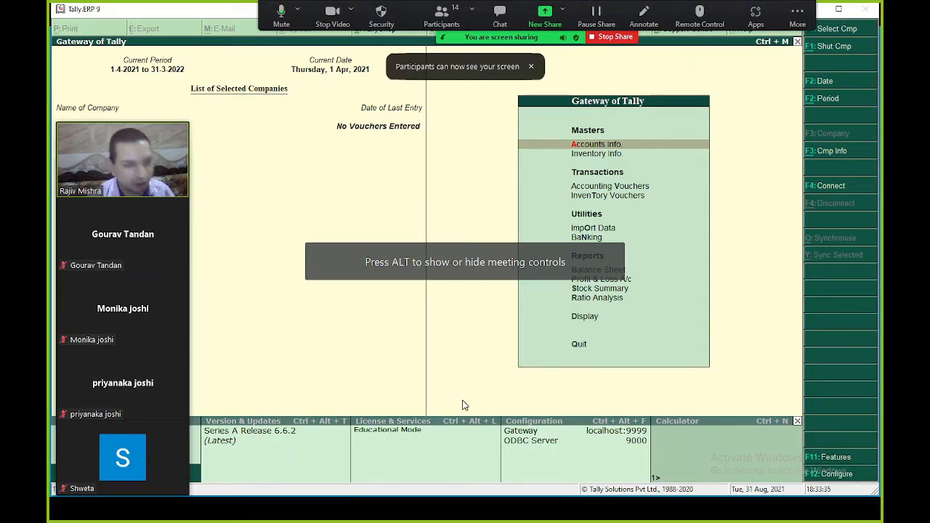
pyautogui.press('Escape')
pyautogui.press('Escape')
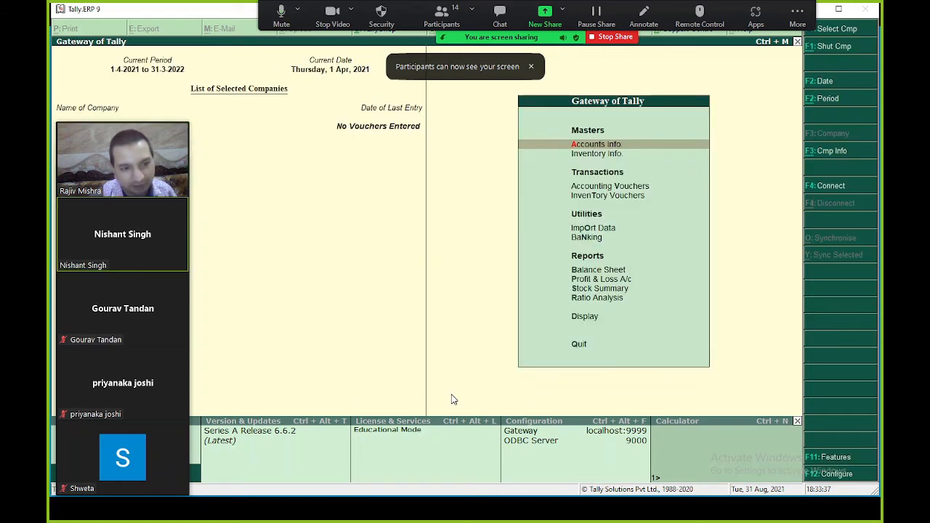
pyautogui.hotkey('alt', 'F3')
pyautogui.press('Escape')
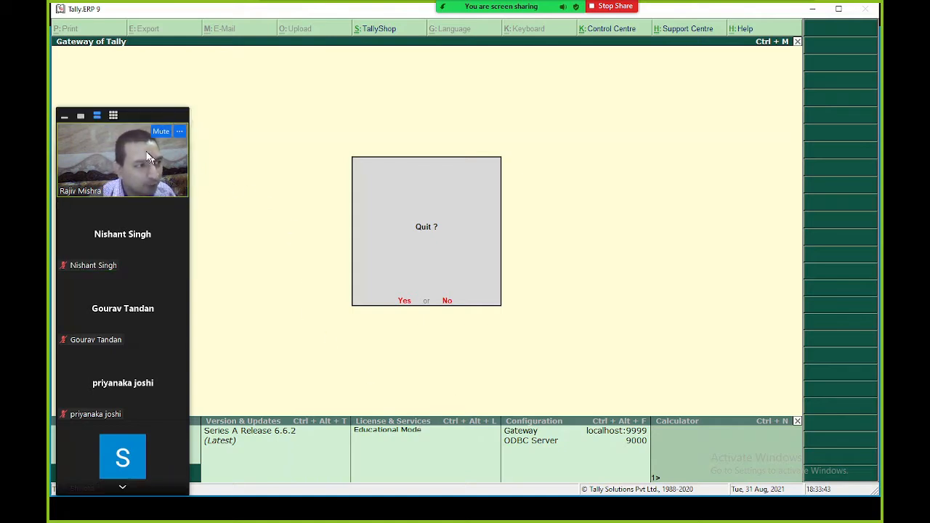
pyautogui.moveTo(144, 156); pyautogui.dragTo(144, 87)
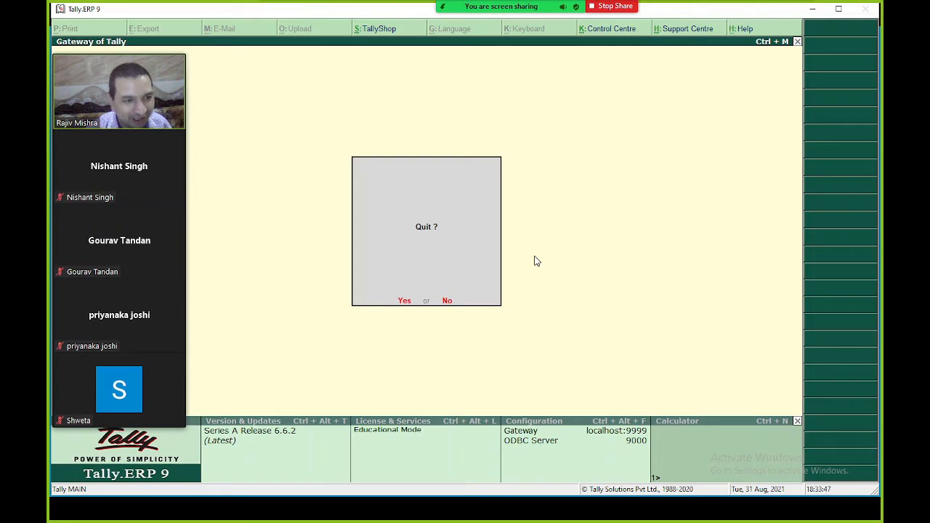
pyautogui.press('n')
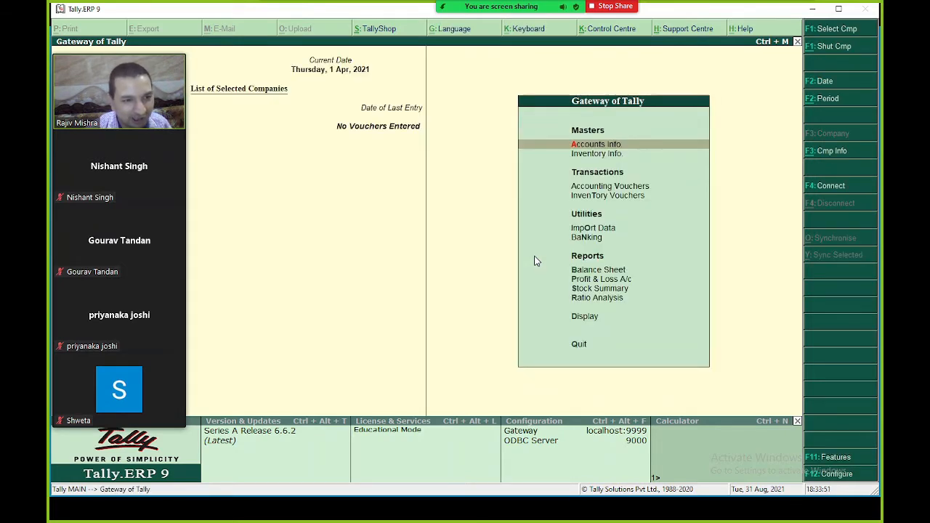
pyautogui.press('Escape')
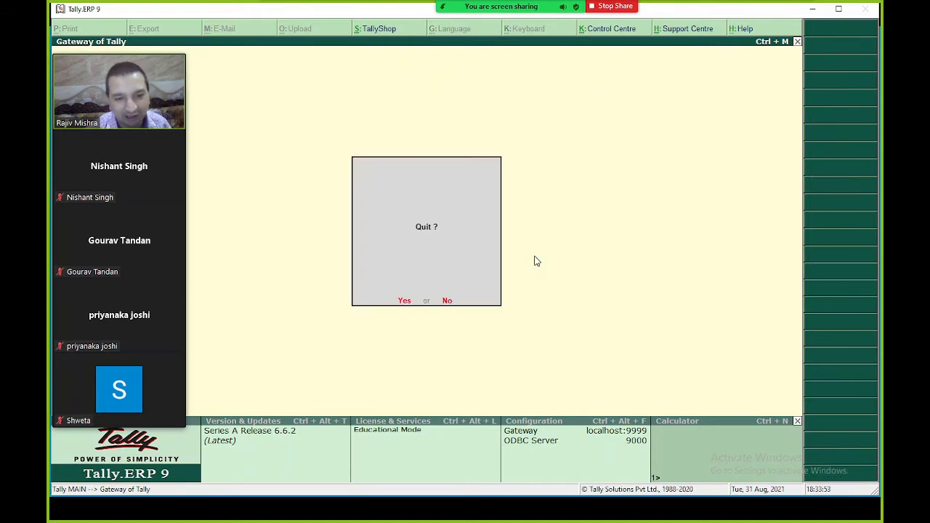
pyautogui.press('n')
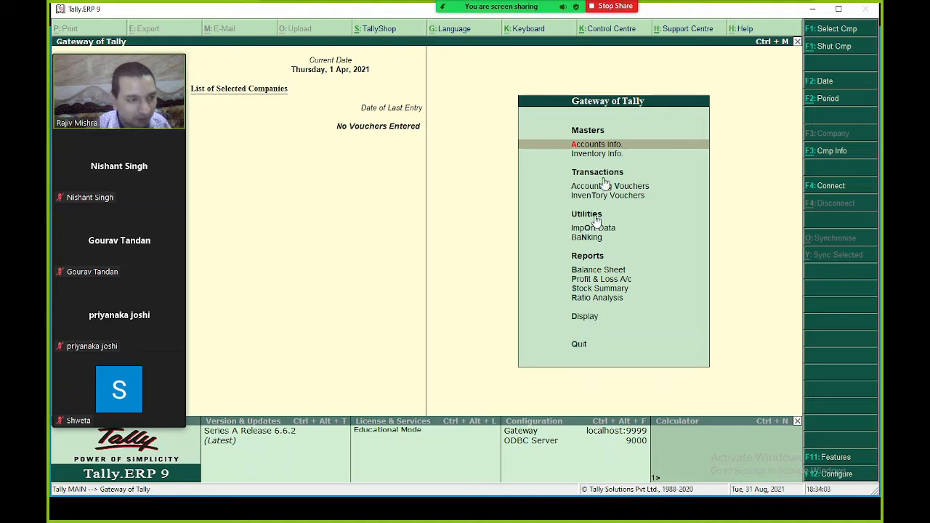
# - Re-share the PowerPoint Slide Show window and reveal the sound notification steps list
pyautogui.click(619, 6)
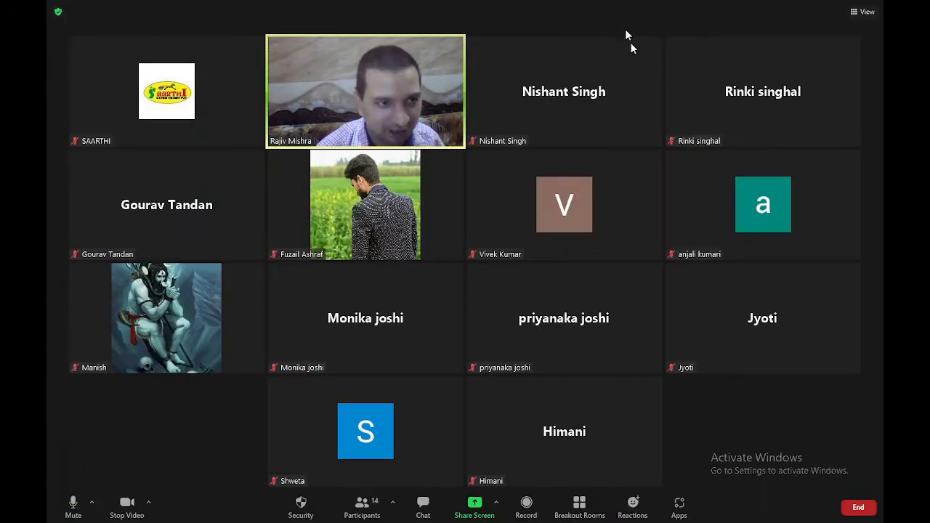
pyautogui.click(475, 507)
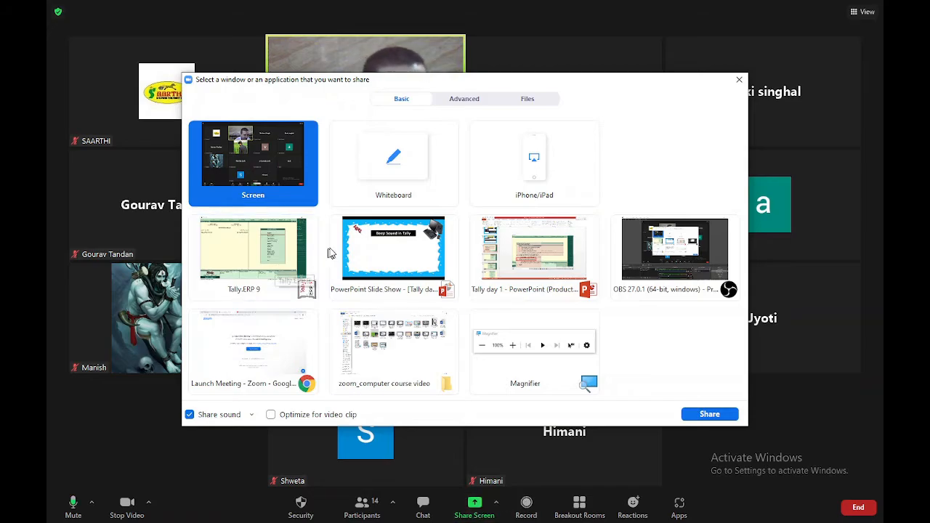
pyautogui.doubleClick(367, 254)
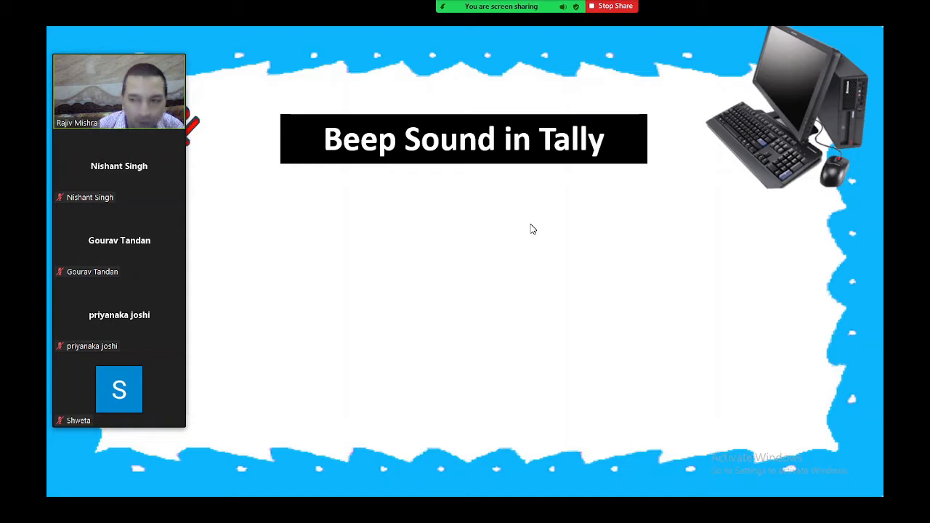
pyautogui.click(528, 242)
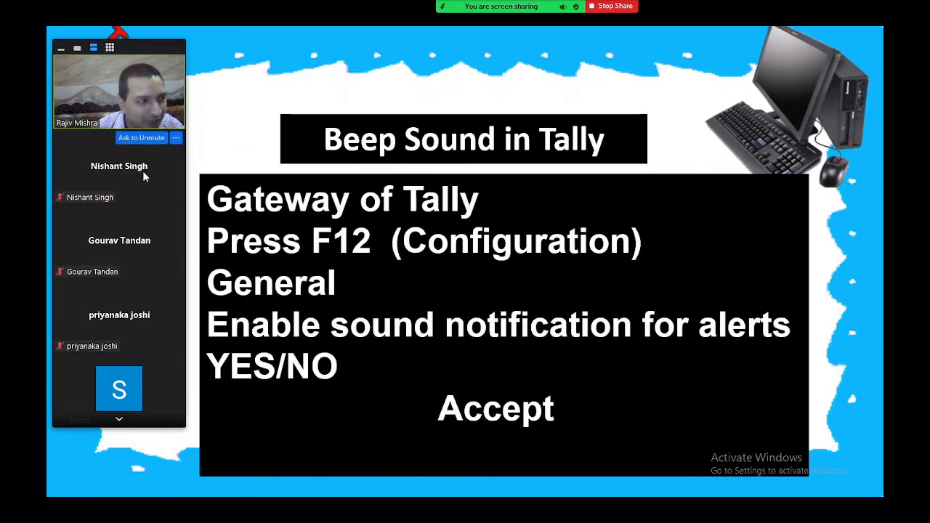
pyautogui.moveTo(142, 171); pyautogui.dragTo(147, 283)
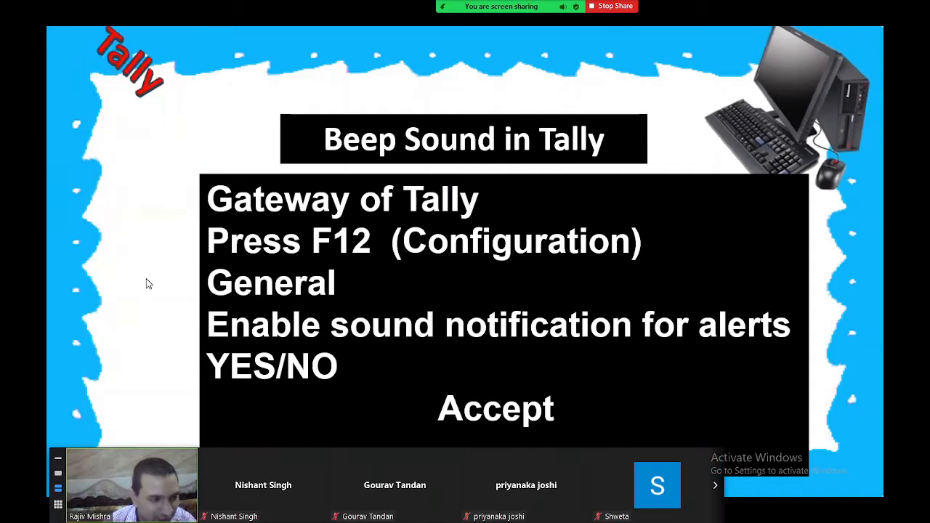
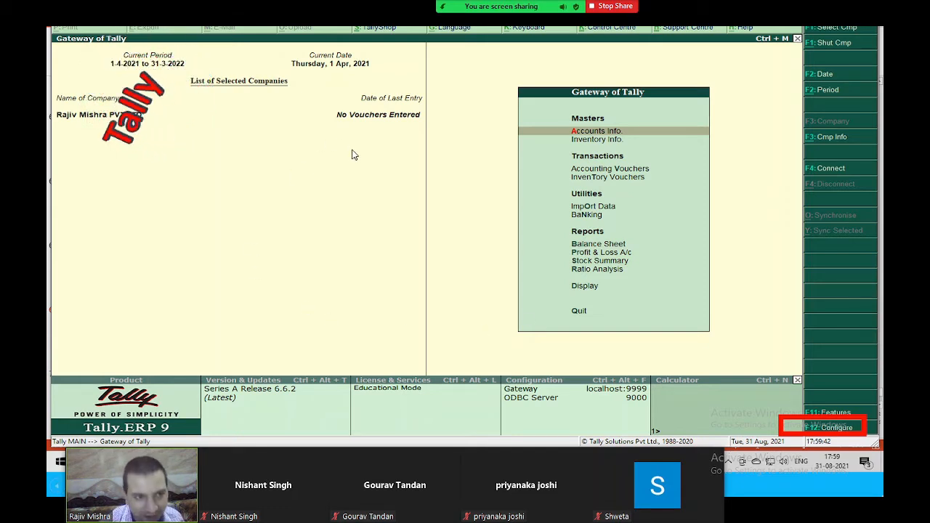
# - Advance the slide show to the slide picturing Tally's General Configuration settings
pyautogui.press('F12')
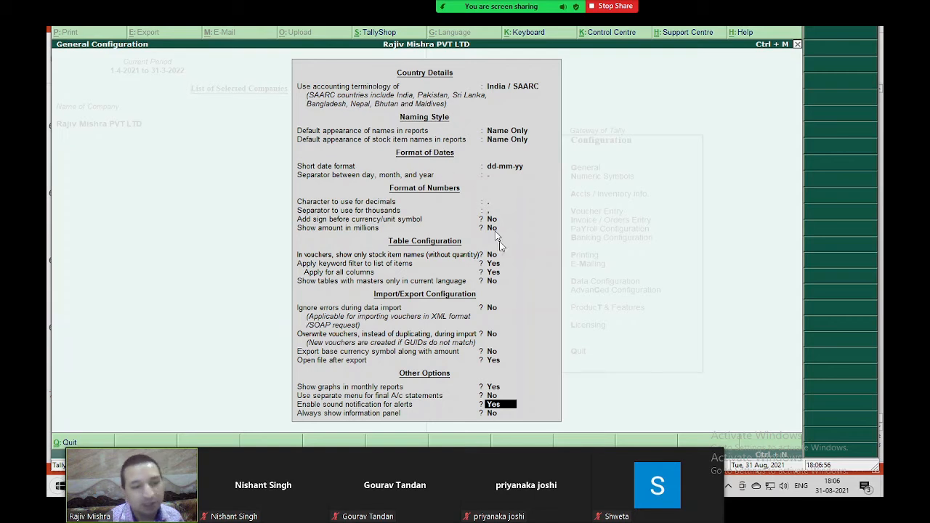
# - Show the Other Options close-up marking the sound notification setting, then stop sharing the slides
pyautogui.click(438, 404)
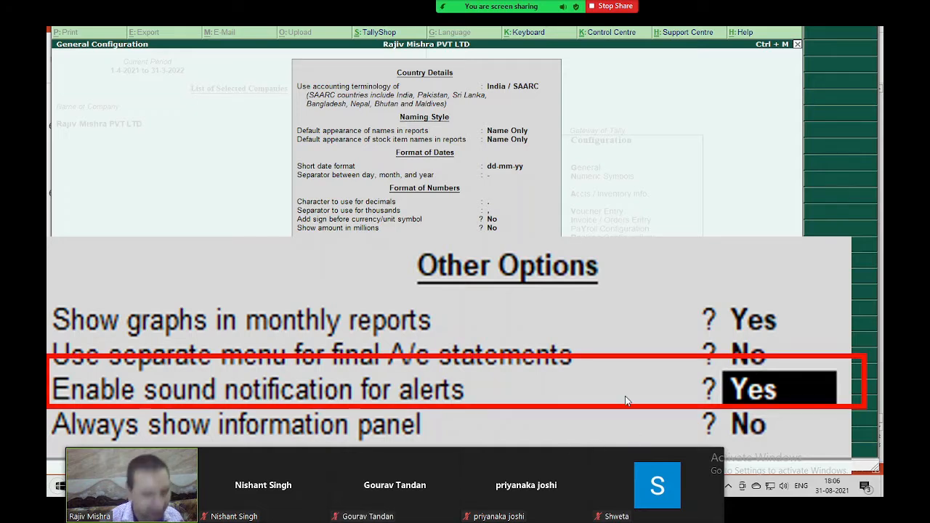
pyautogui.moveTo(610, 15)
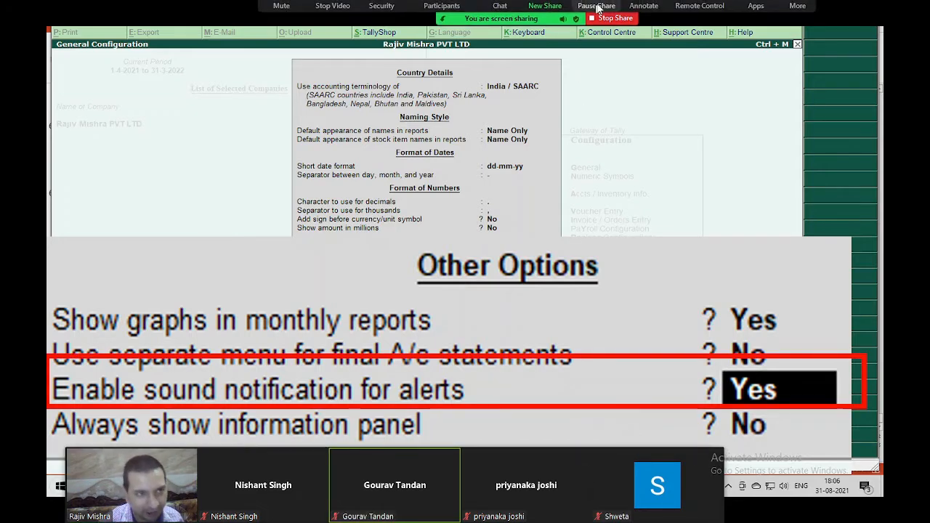
pyautogui.click(610, 37)
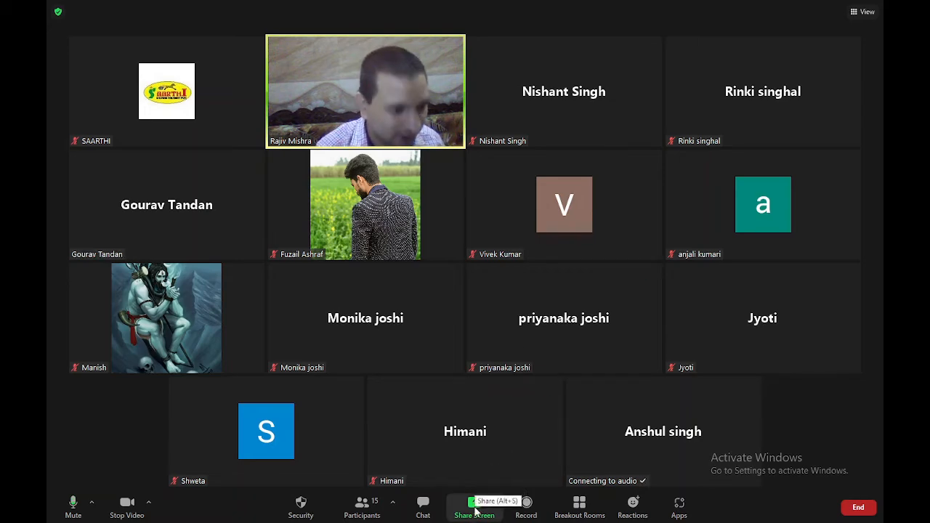
# - Briefly share the Tally.ERP 9 window, stop it, then share the entire screen instead
pyautogui.click(476, 511)
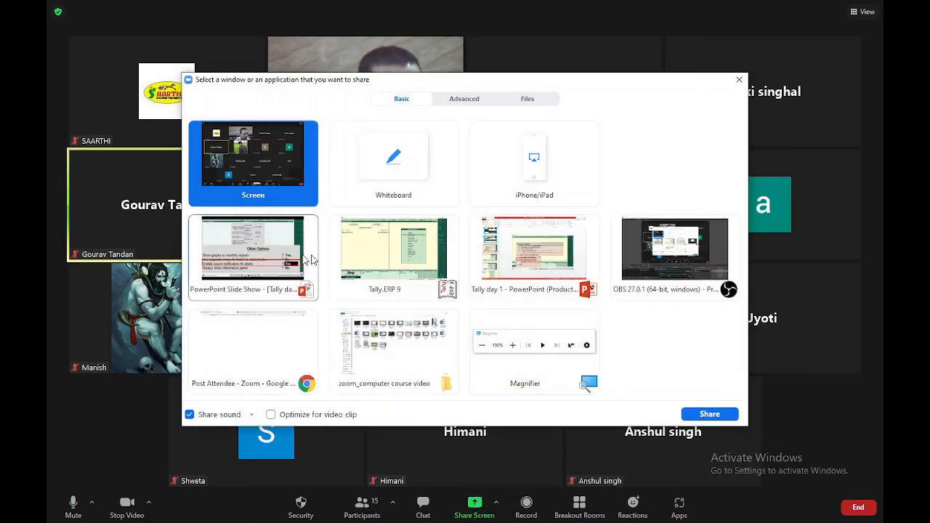
pyautogui.doubleClick(396, 251)
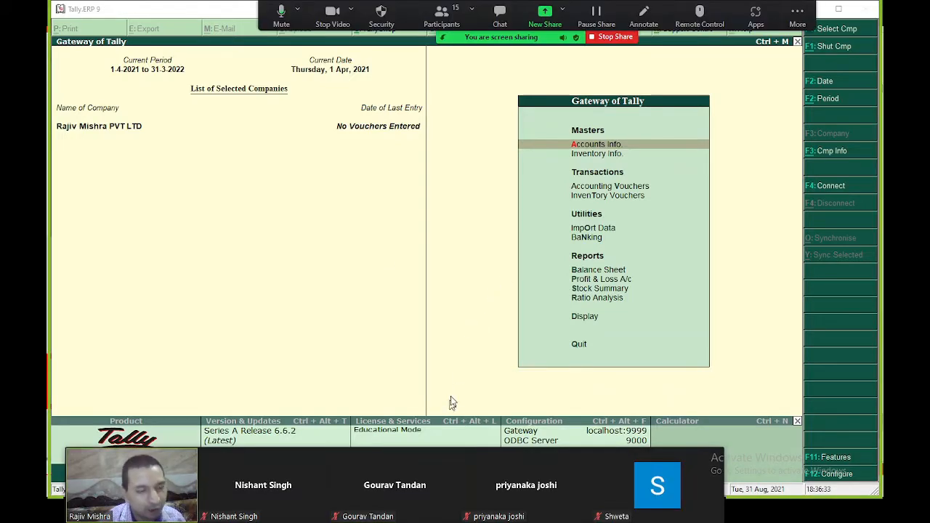
pyautogui.click(614, 37)
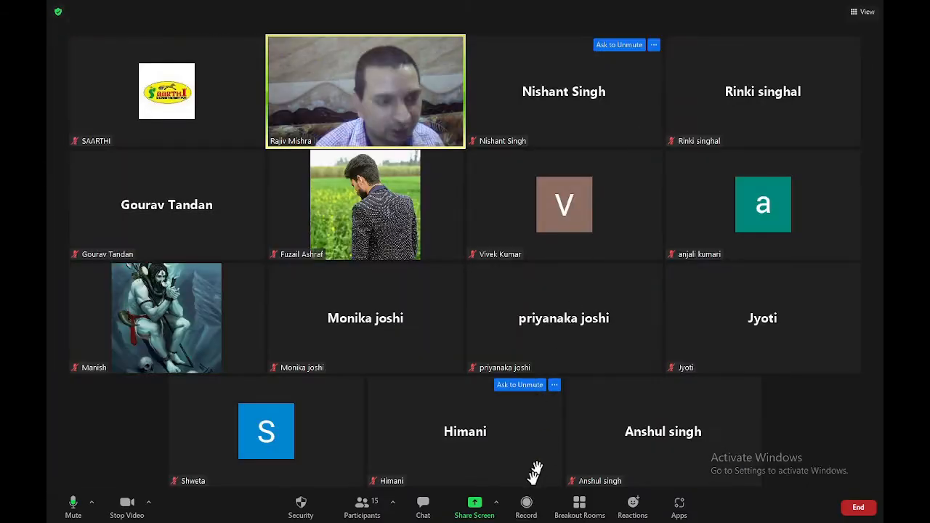
pyautogui.click(485, 499)
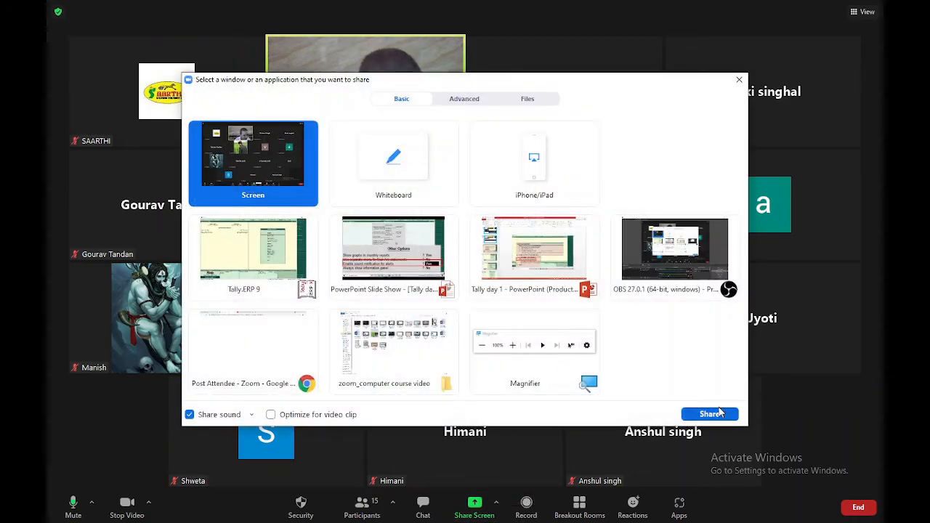
pyautogui.click(709, 414)
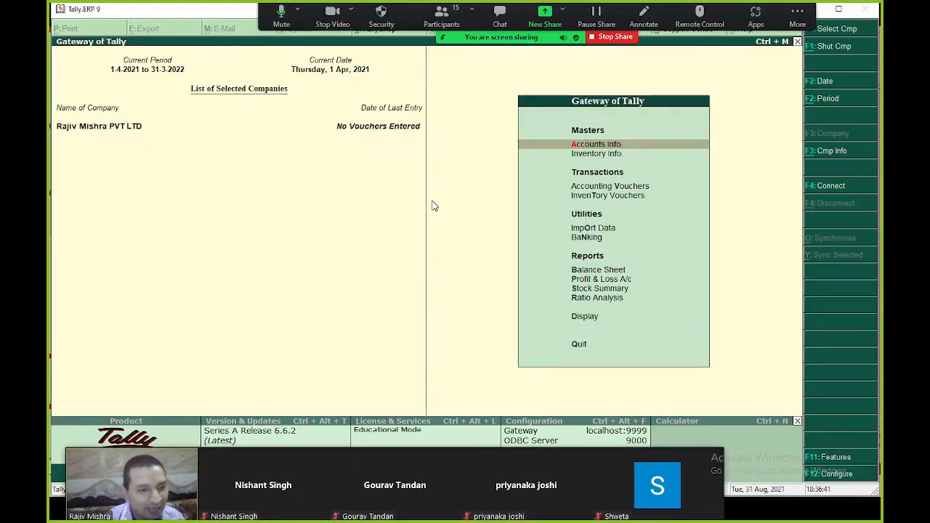
# - Back out to the Gateway of Tally, answering No to each quit prompt
pyautogui.press('Escape')
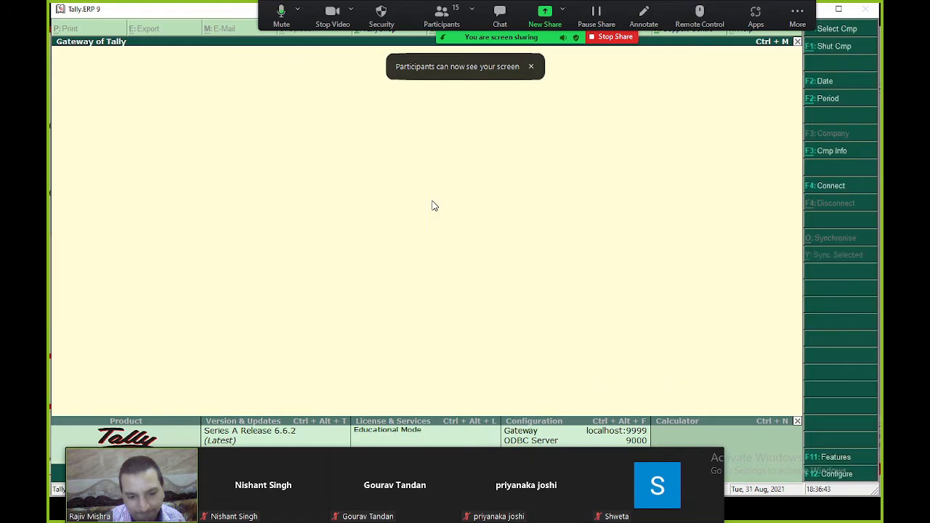
pyautogui.press('n')
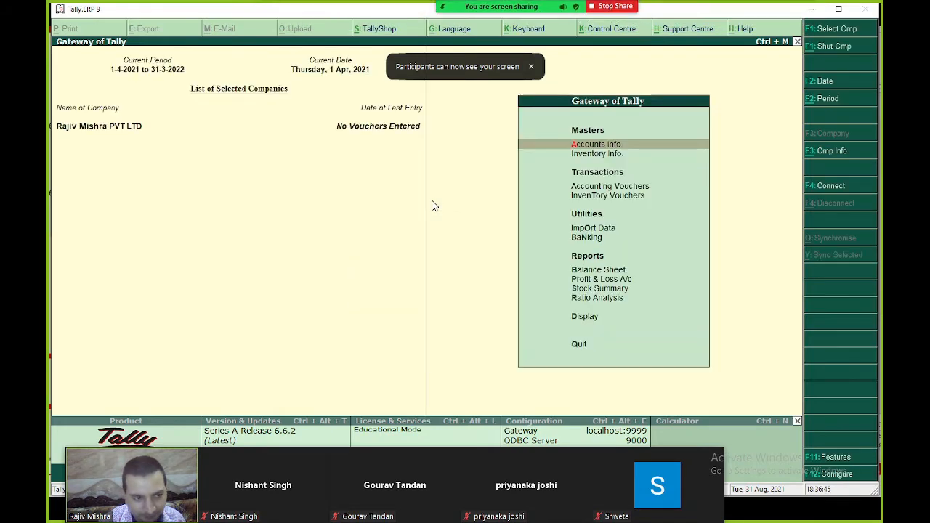
pyautogui.press('Escape')
pyautogui.press('n')
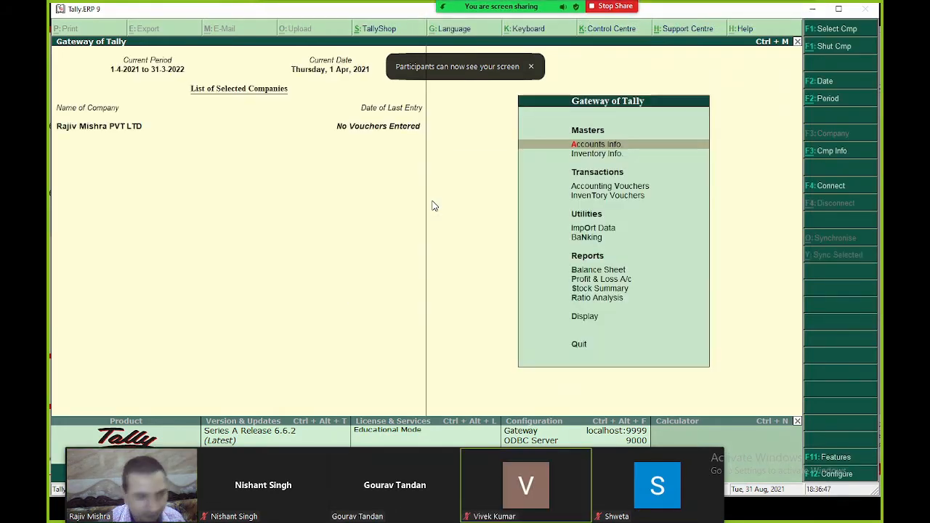
# - Open General Configuration and step down through the settings toward Other Options
pyautogui.press('F12')
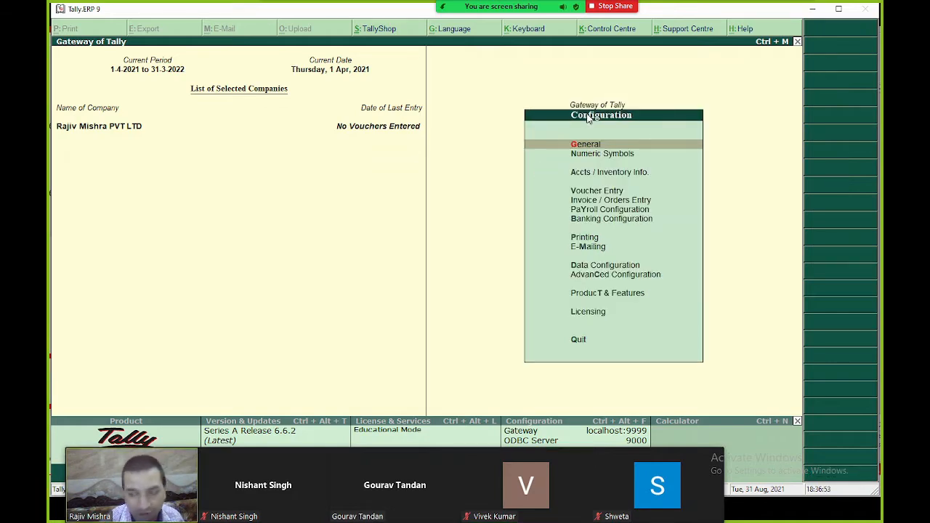
pyautogui.press('Return')
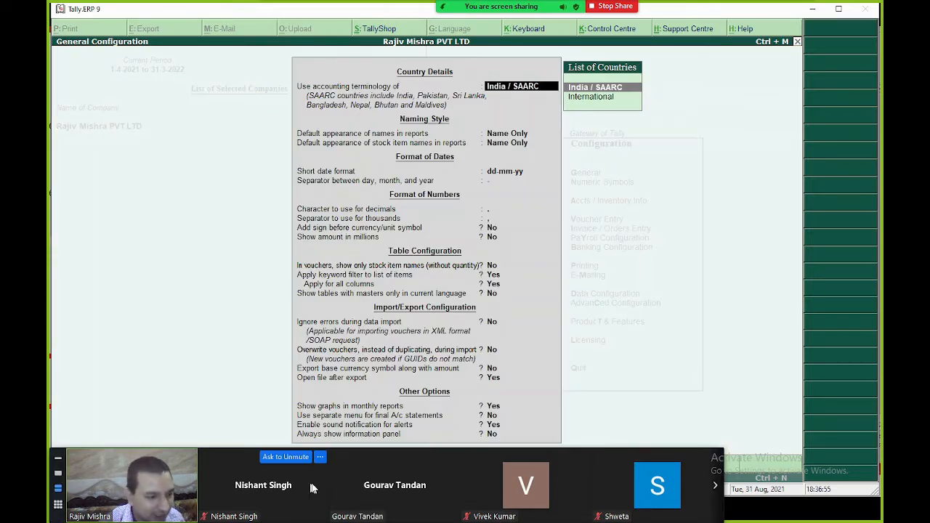
pyautogui.moveTo(309, 479); pyautogui.dragTo(294, 34)
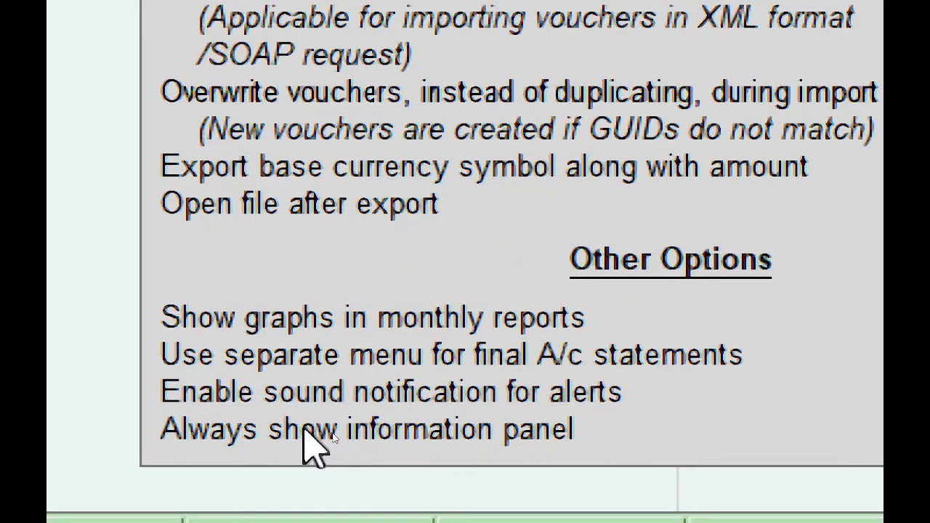
pyautogui.press('Return')
pyautogui.press('Return')
pyautogui.press('Return')
pyautogui.press('Return')
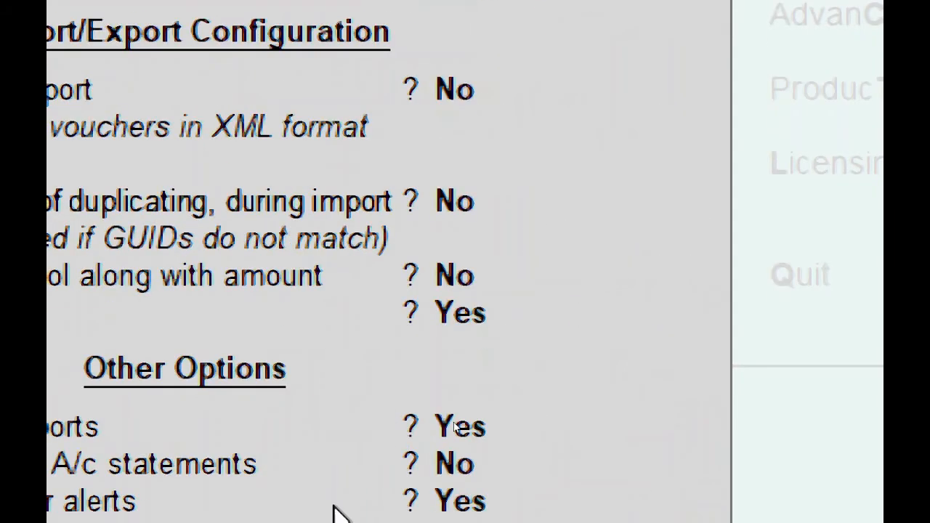
pyautogui.press('Return')
pyautogui.press('Return')
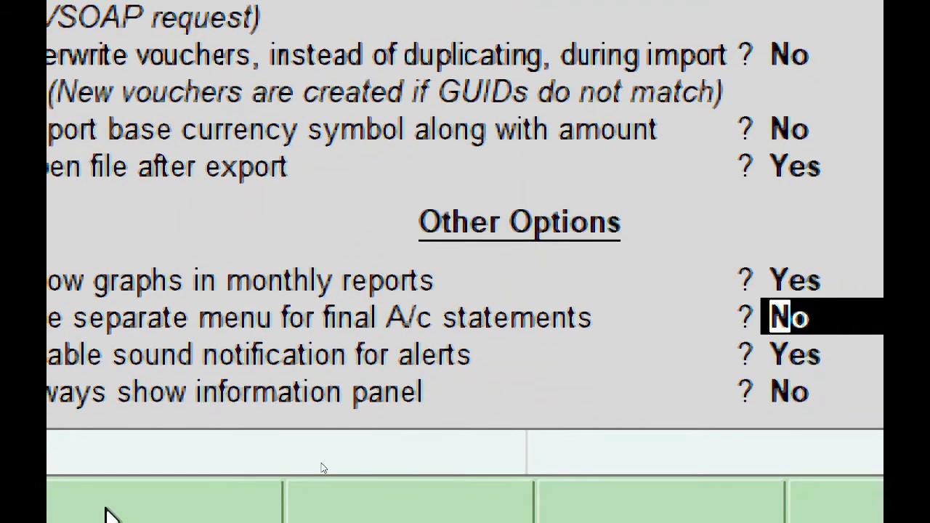
pyautogui.press('Return')
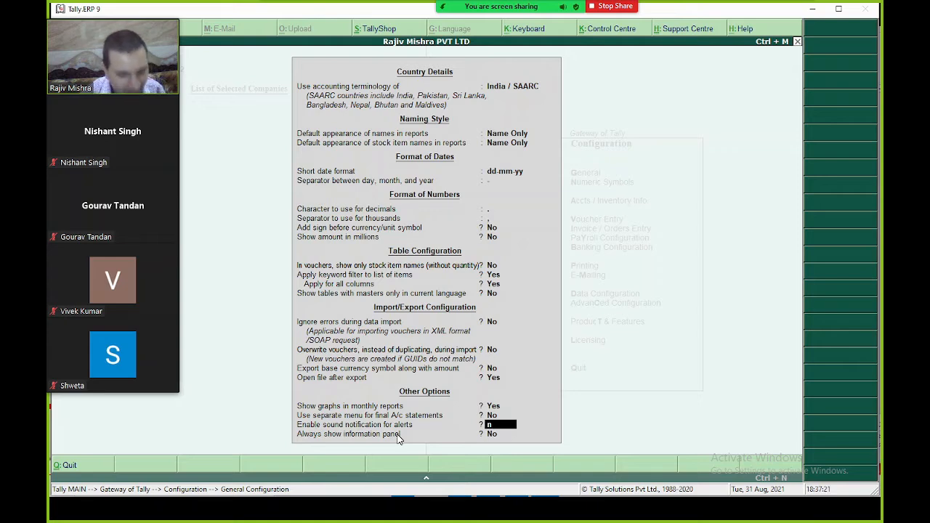
# - Save No for sound notification on alerts and return to the Gateway of Tally
pyautogui.press('Return')
pyautogui.press('Return')
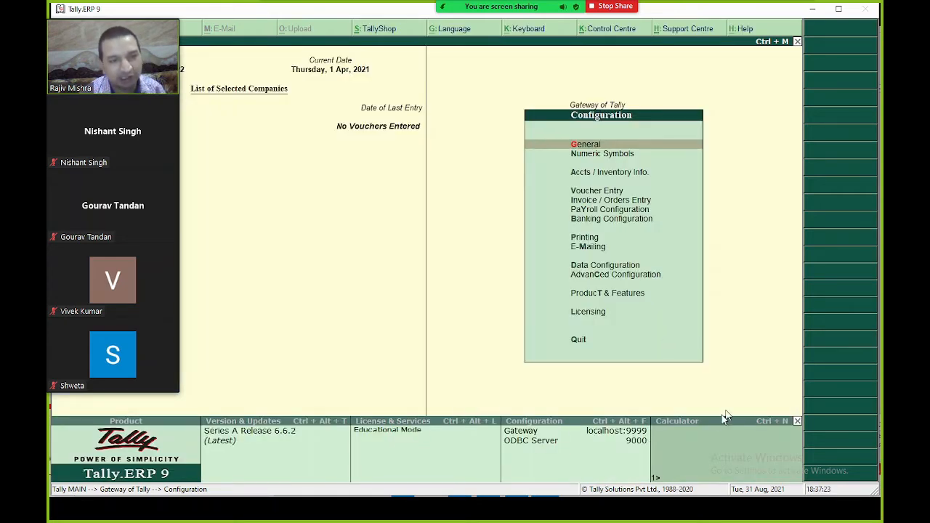
pyautogui.press('Escape')
pyautogui.press('Escape')
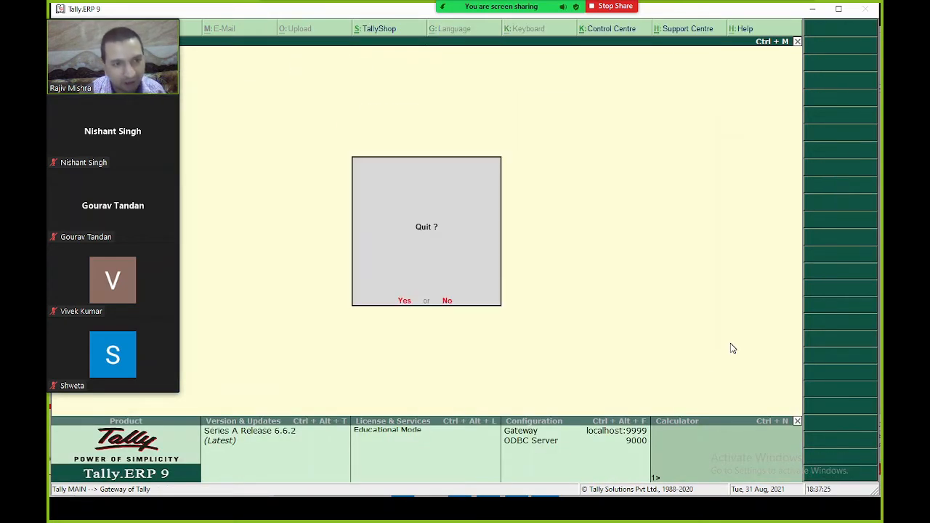
pyautogui.press('Escape')
pyautogui.press('Escape')
pyautogui.press('Escape')
pyautogui.press('Escape')
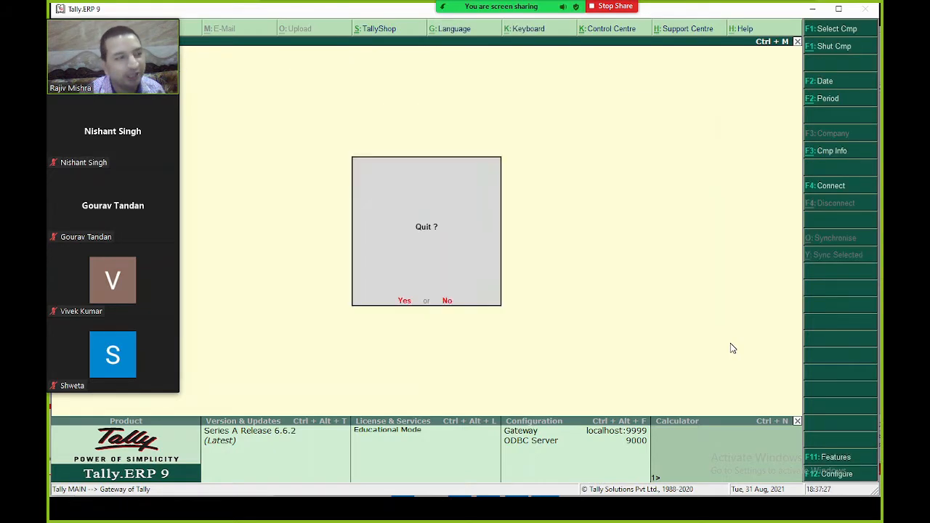
pyautogui.press('Escape')
pyautogui.press('Escape')
pyautogui.press('Escape')
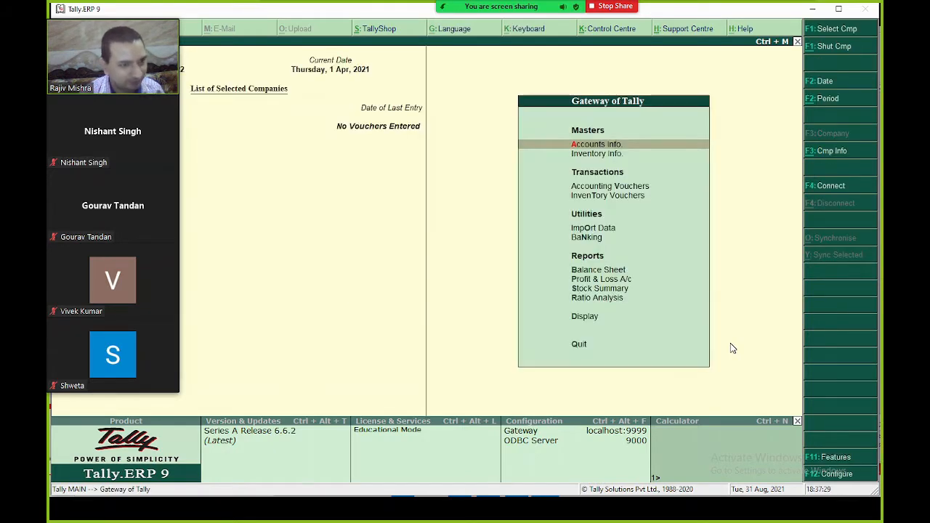
# - Reopen General Configuration, set 'Enable sound notification for alerts' to Yes, and save
pyautogui.press('F12')
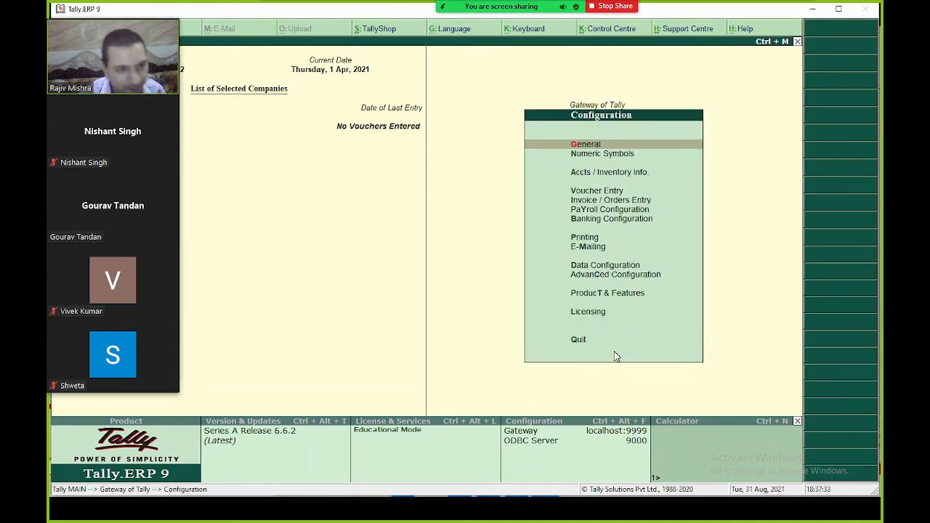
pyautogui.press('Return')
pyautogui.press('Return')
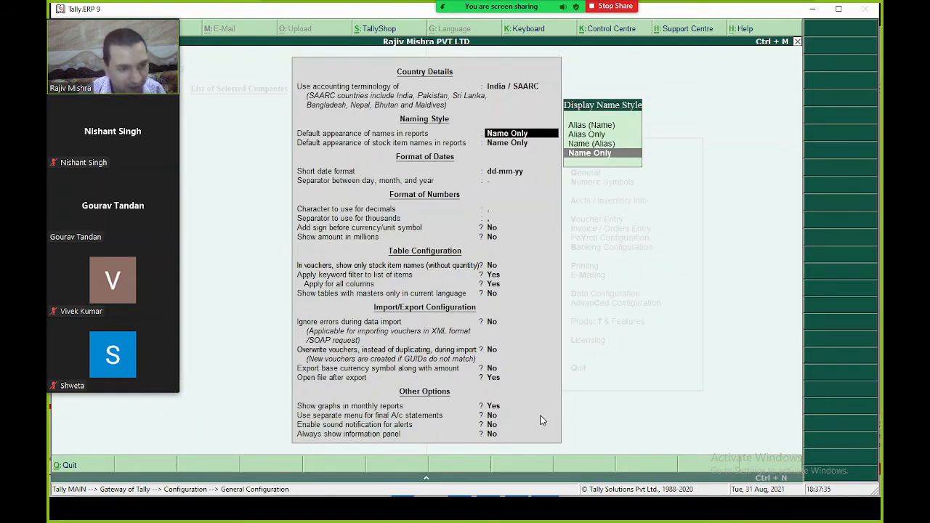
pyautogui.press('Return')
pyautogui.press('Return')
pyautogui.press('Return')
pyautogui.press('Return')
pyautogui.press('Return')
pyautogui.press('Return')
pyautogui.press('Return')
pyautogui.press('Return')
pyautogui.press('Return')
pyautogui.press('Return')
pyautogui.press('Return')
pyautogui.press('Return')
pyautogui.press('Return')
pyautogui.press('Return')
pyautogui.press('Return')
pyautogui.press('Return')
pyautogui.press('Return')
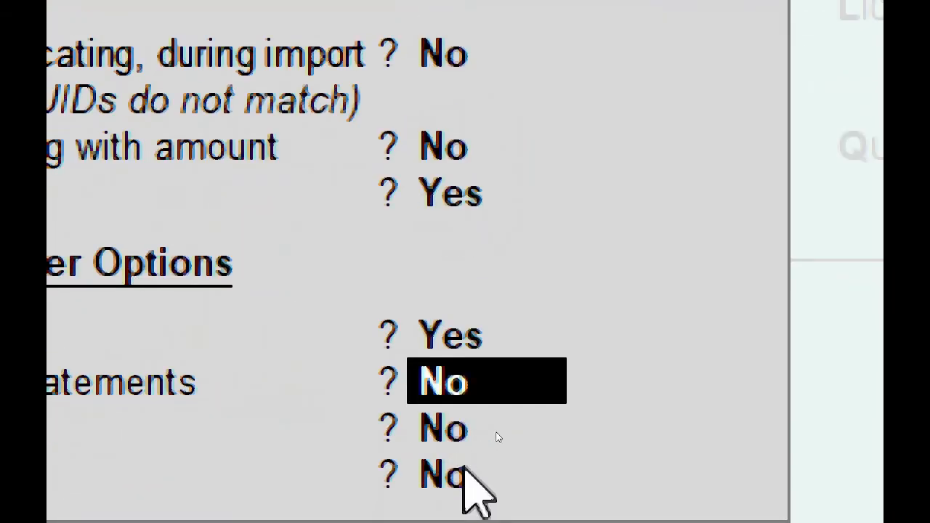
pyautogui.press('Return')
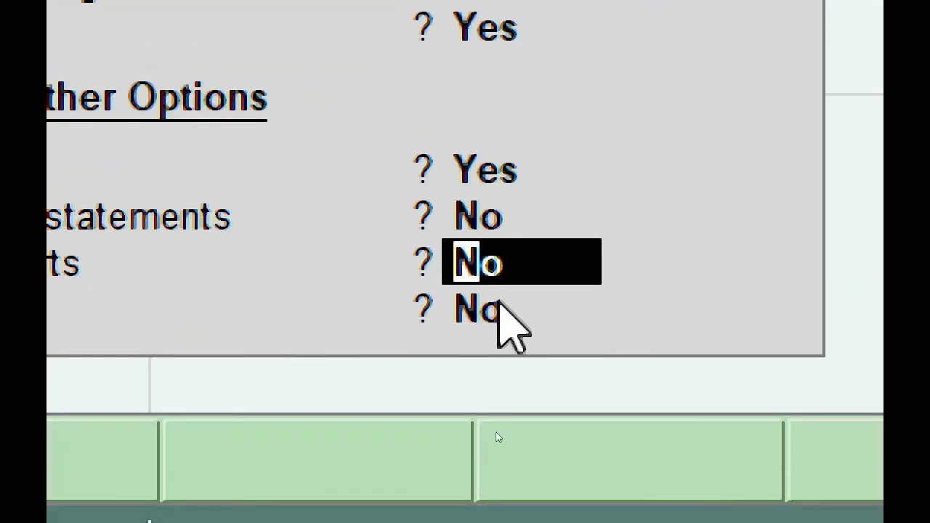
pyautogui.write('y')
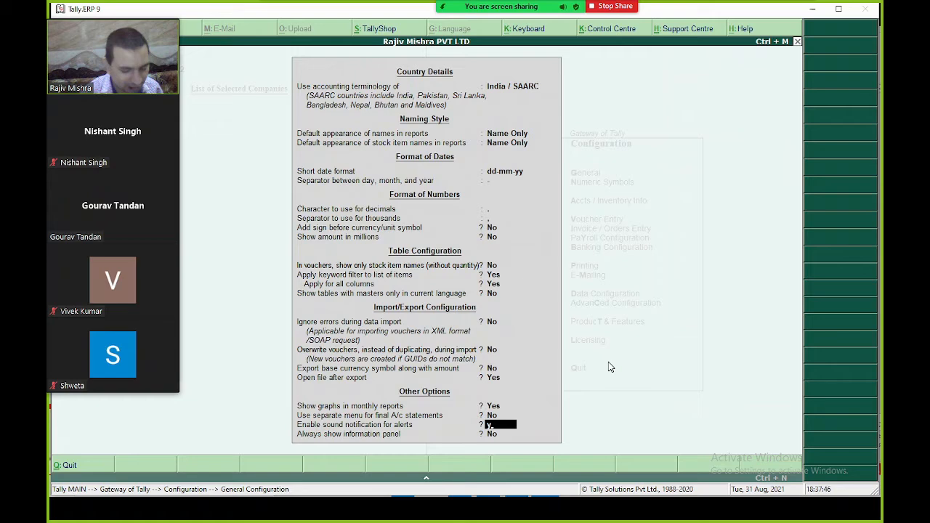
pyautogui.press('Return')
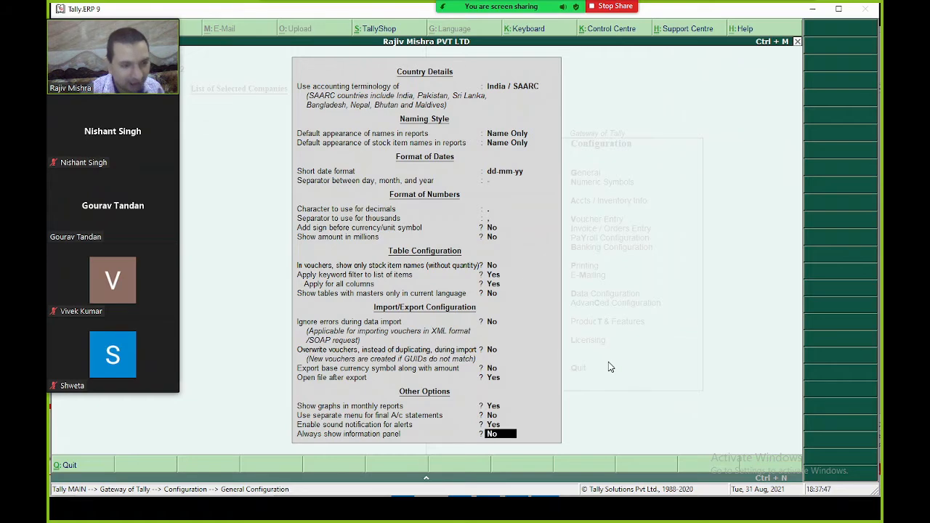
pyautogui.press('Return')
# - Leave configuration without quitting Tally, then stop sharing the Tally screen
pyautogui.press('Escape')
pyautogui.press('Escape')
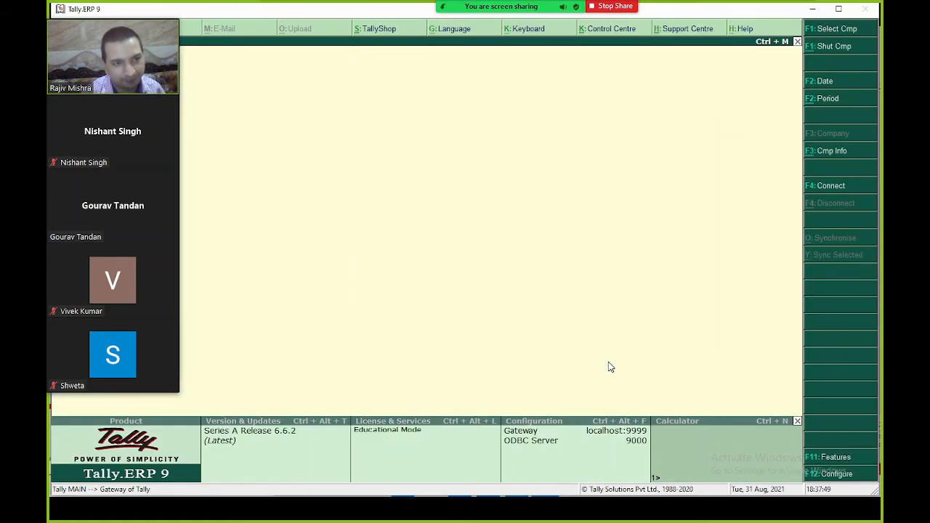
pyautogui.press('Escape')
pyautogui.press('Escape')
pyautogui.press('n')
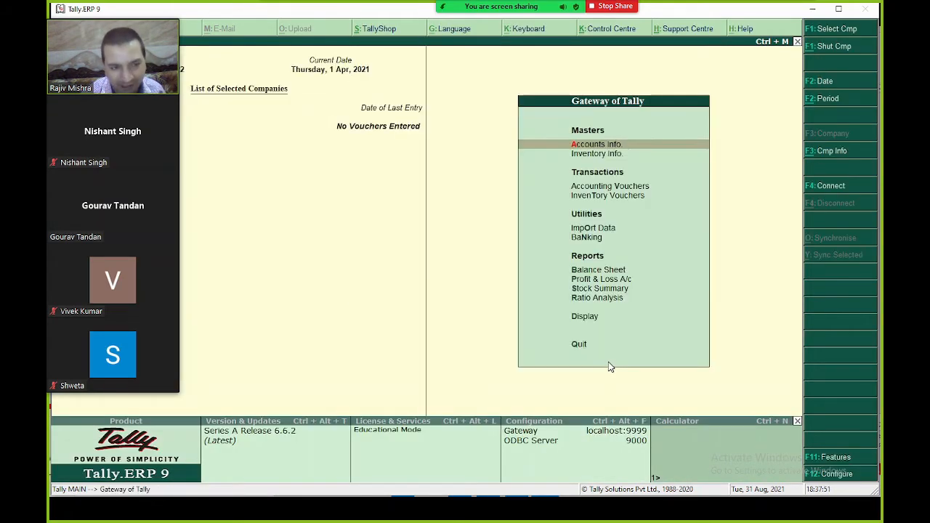
pyautogui.moveTo(311, 6)
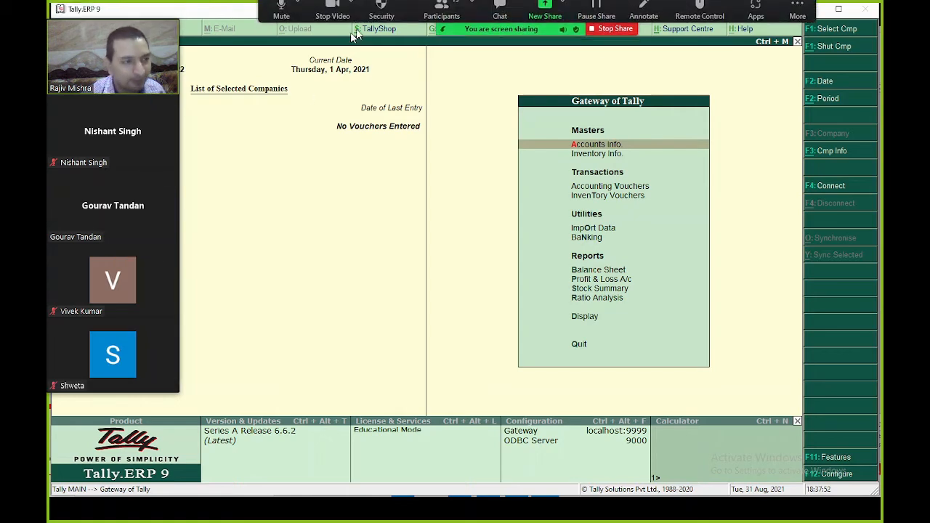
pyautogui.click(609, 38)
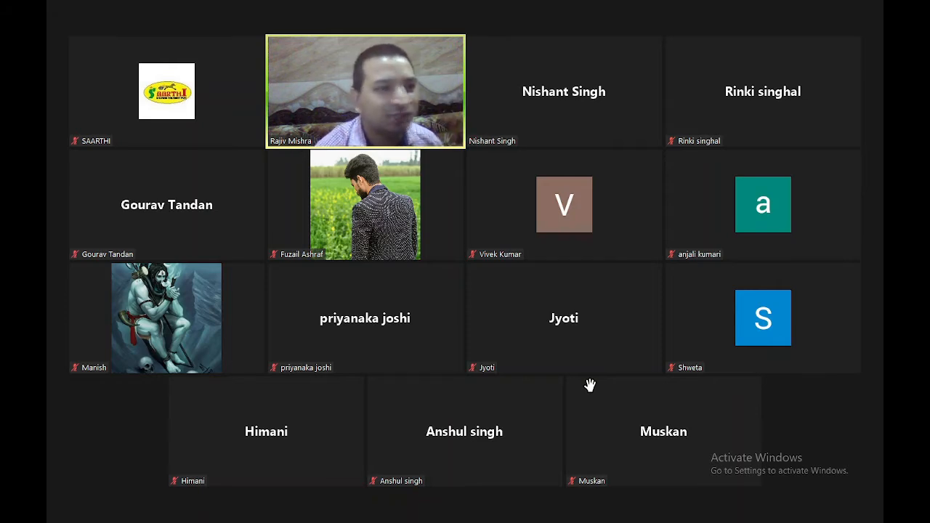
# - Bring up Zoom's Share Screen picker to choose the next window to share
pyautogui.moveTo(432, 115)
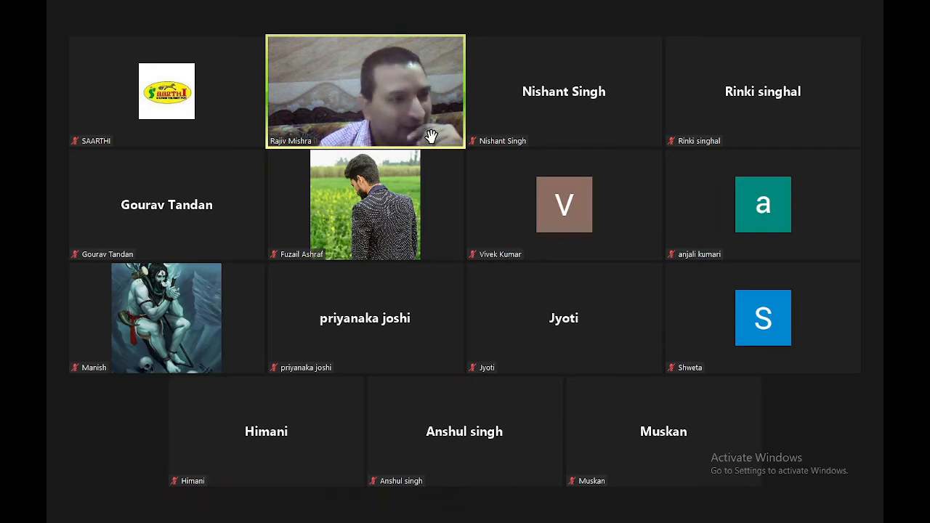
pyautogui.moveTo(433, 133)
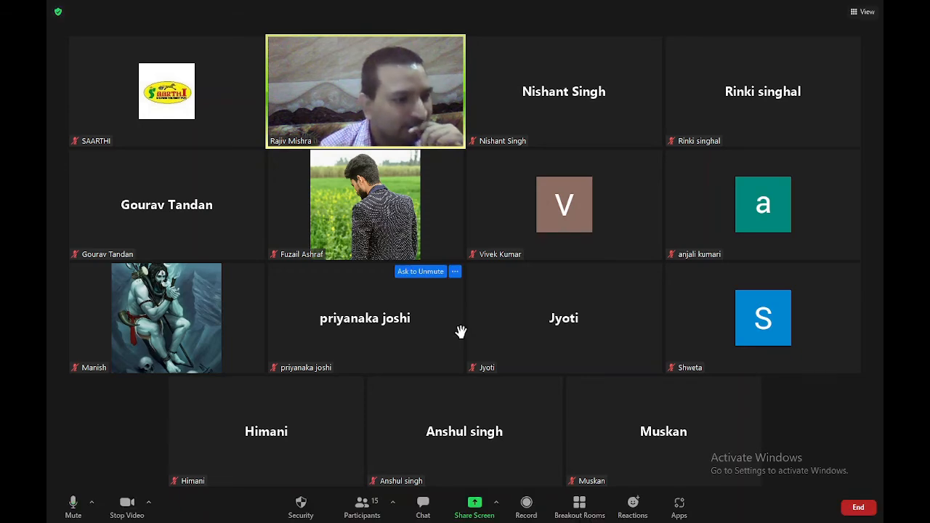
pyautogui.click(474, 503)
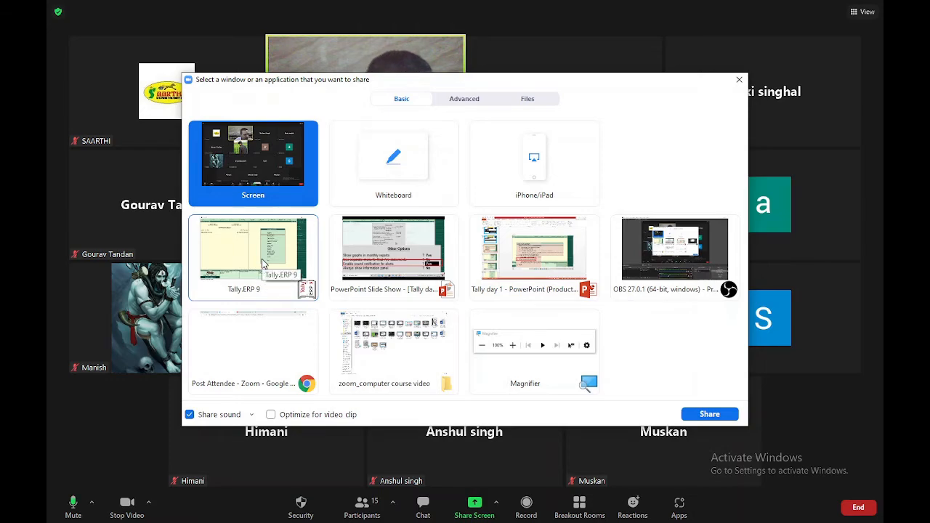
# - Share the PowerPoint Slide Show window and advance to the Security Control slide
pyautogui.doubleClick(363, 258)
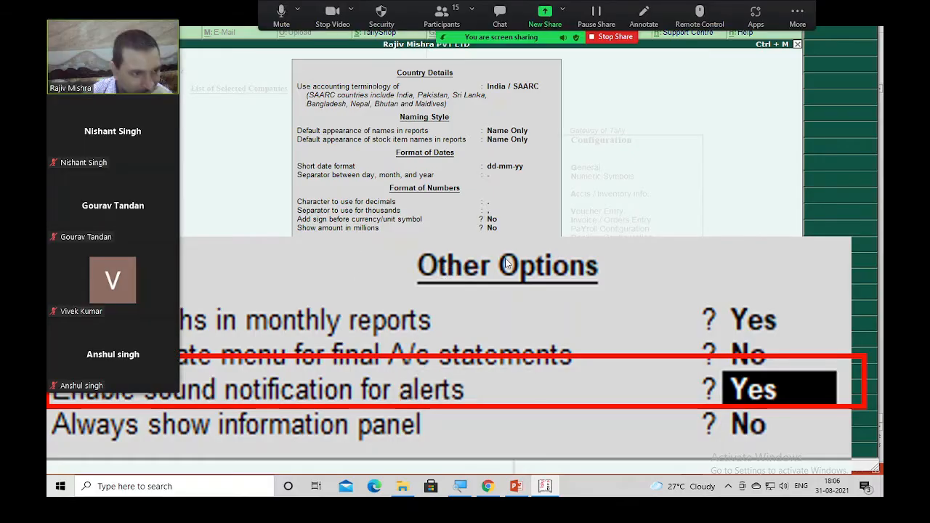
pyautogui.click(443, 195)
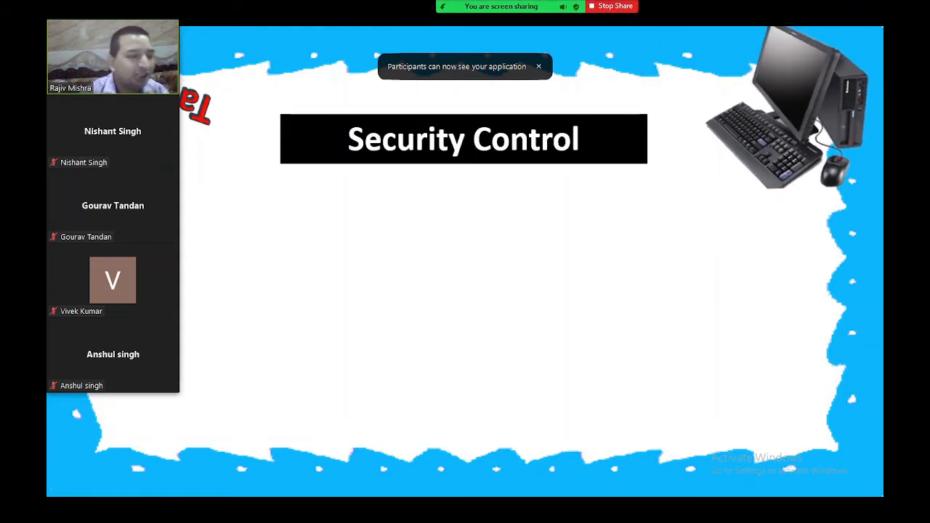
# - Show the Security Control steps, then go to the company creation screenshot slide
pyautogui.click(479, 242)
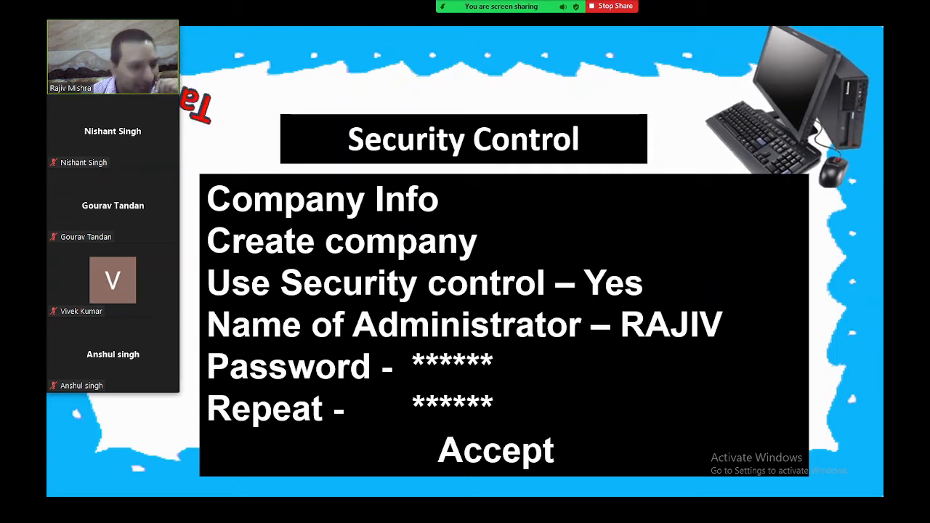
pyautogui.hotkey('alt', 'Tab')
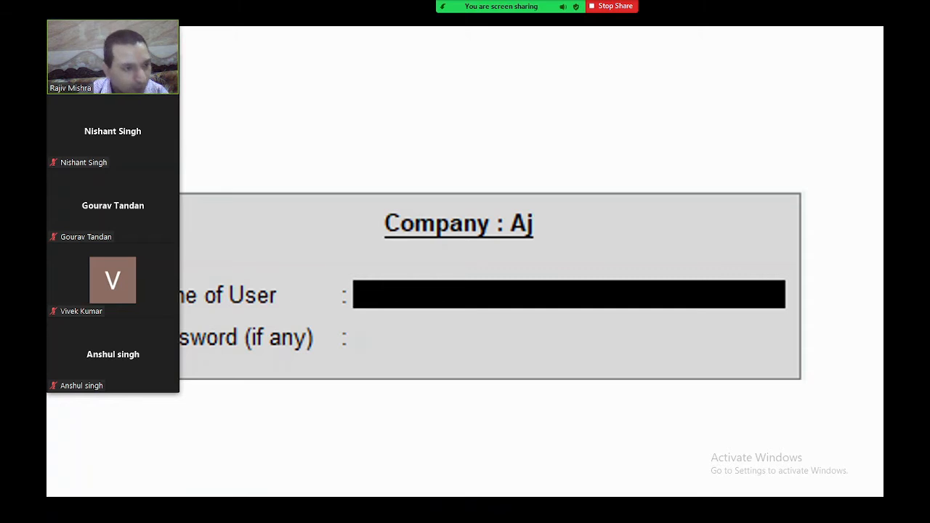
# - Move the Zoom participant video strip to the bottom of the screen
pyautogui.moveTo(139, 58); pyautogui.dragTo(854, 425)
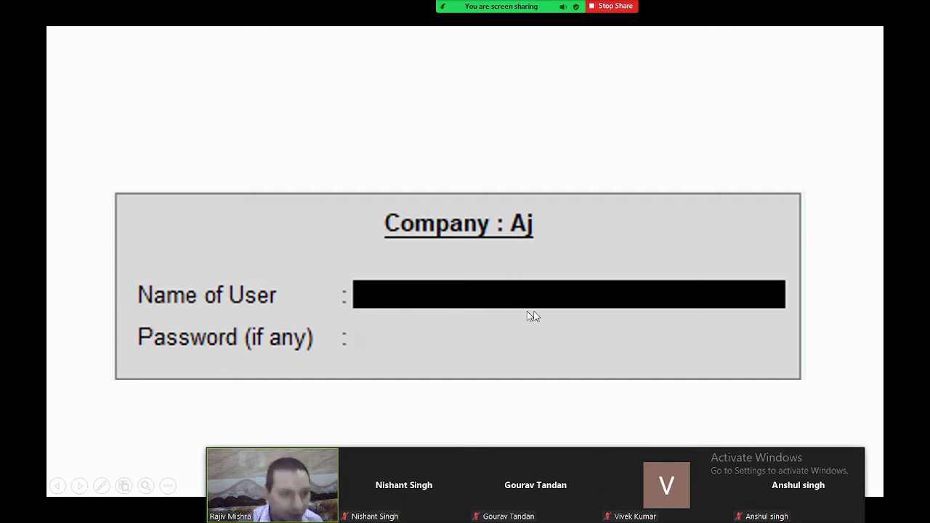
# - Stop sharing the slides and share the Tally.ERP 9 window instead
pyautogui.click(628, 5)
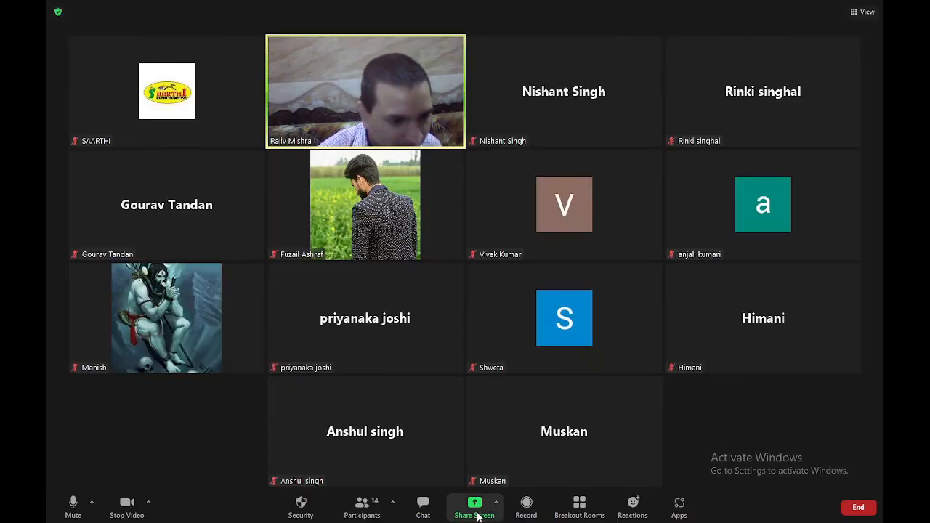
pyautogui.click(476, 505)
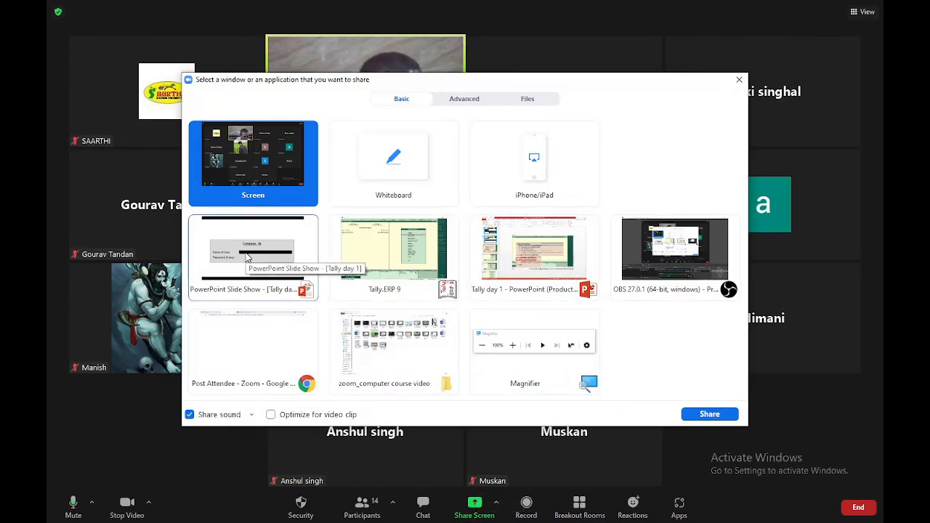
pyautogui.doubleClick(383, 245)
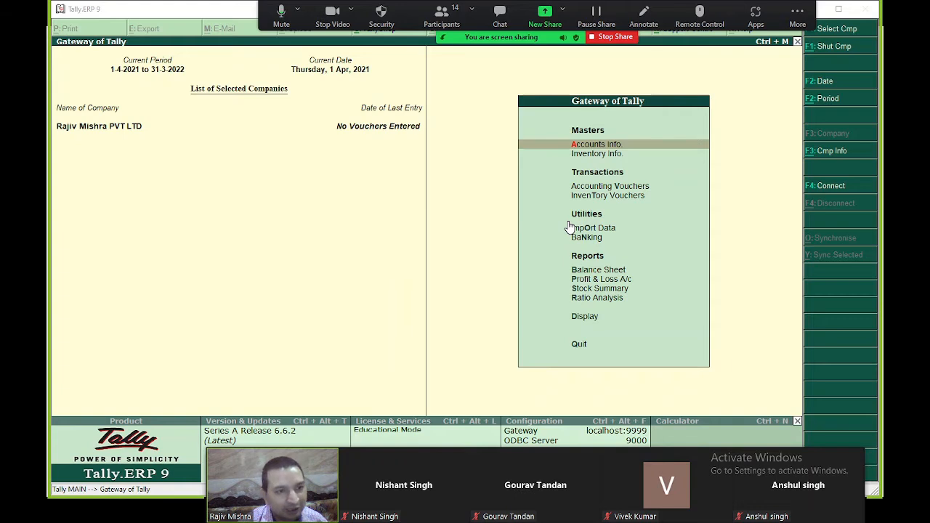
# - From the Gateway of Tally, open Company Info. and choose Create Company
pyautogui.press('Escape')
pyautogui.press('Escape')
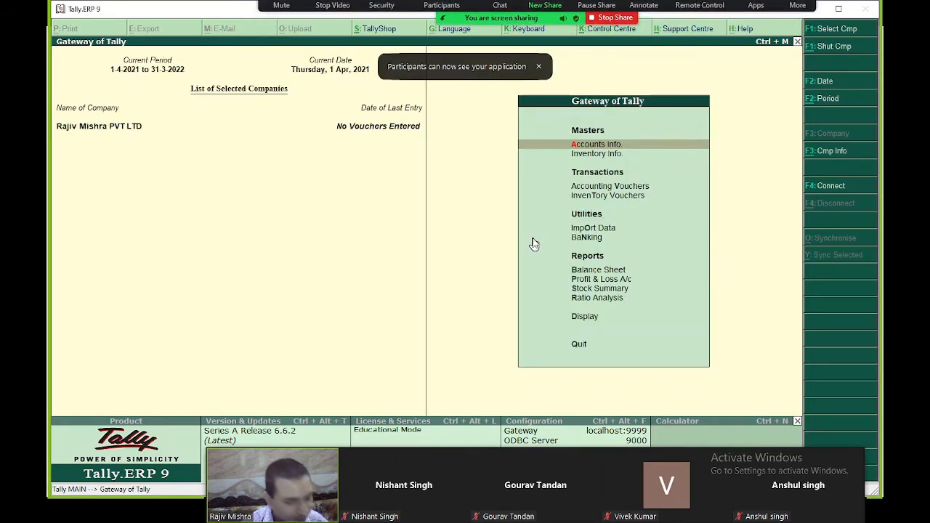
pyautogui.hotkey('alt', 'F3')
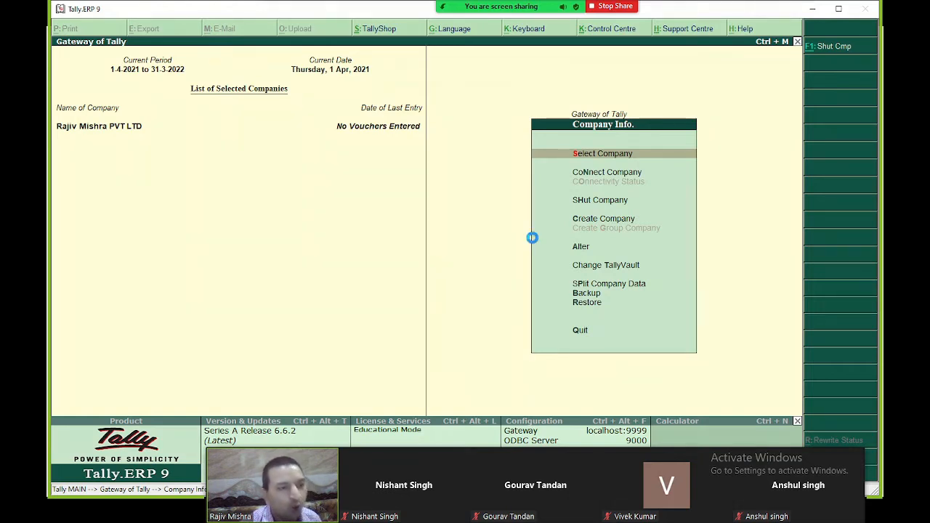
pyautogui.press('c')
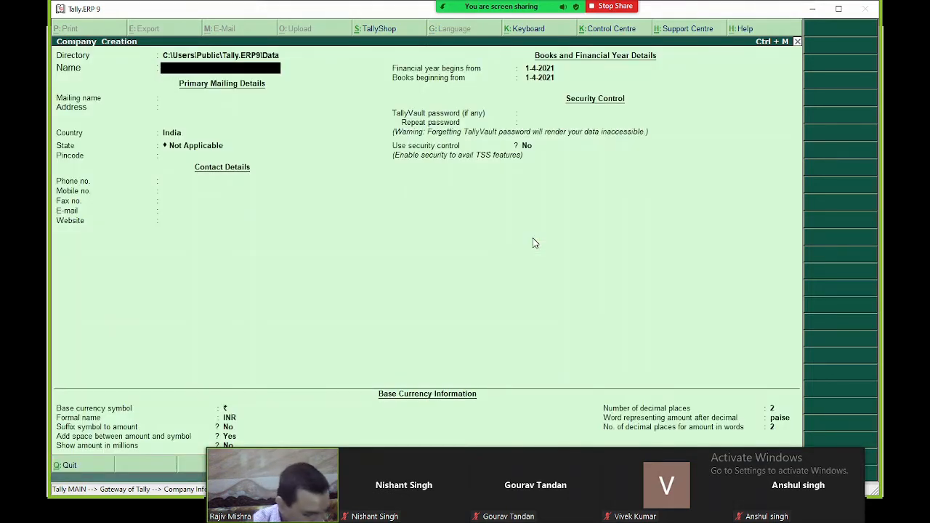
# - Enter 'Nishant Traders' as the company name, fixing the typo, and advance to the TallyVault password
pyautogui.write('Nishan')
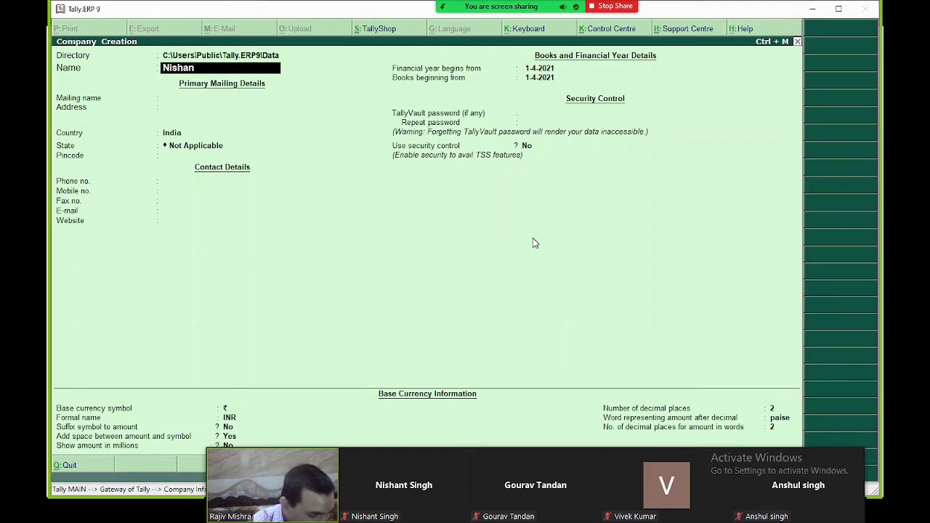
pyautogui.write('t Trades')
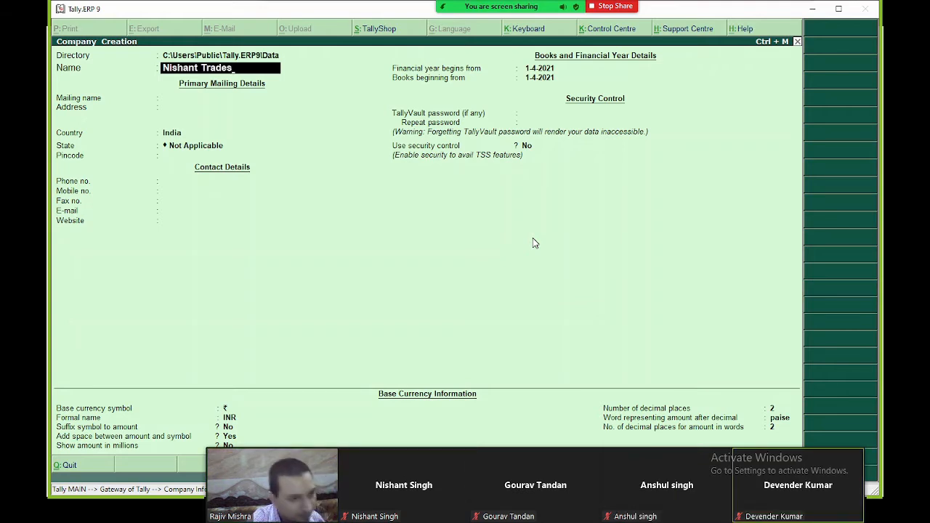
pyautogui.press('BackSpace')
pyautogui.write('rs')
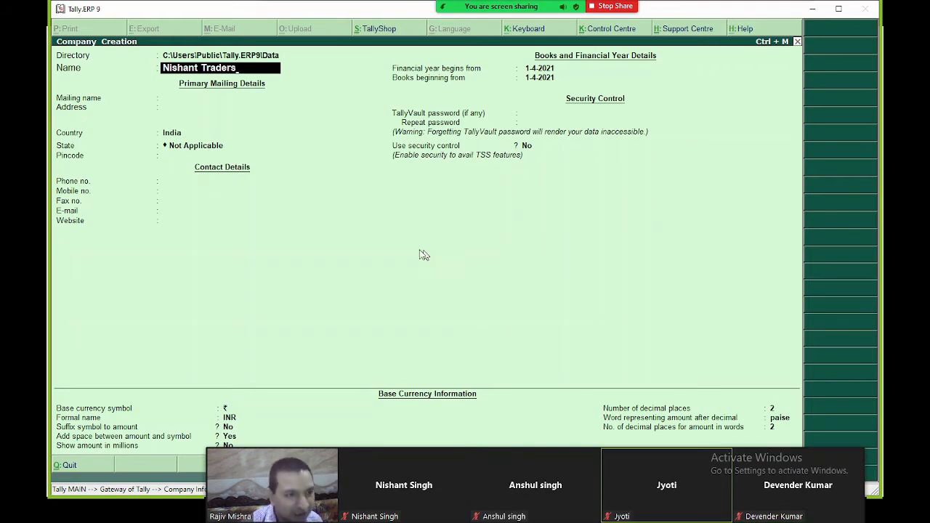
pyautogui.press('Return')
pyautogui.press('Return')
pyautogui.press('Return')
pyautogui.press('Return')
pyautogui.press('Return')
pyautogui.press('Return')
pyautogui.press('Return')
pyautogui.press('Return')
pyautogui.press('Return')
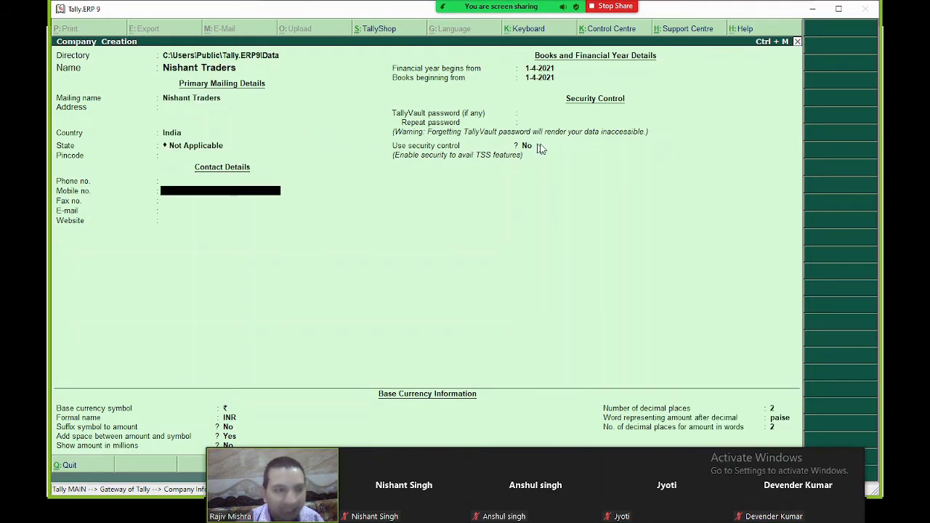
pyautogui.press('Return')
pyautogui.press('Return')
pyautogui.press('Return')
pyautogui.press('Return')
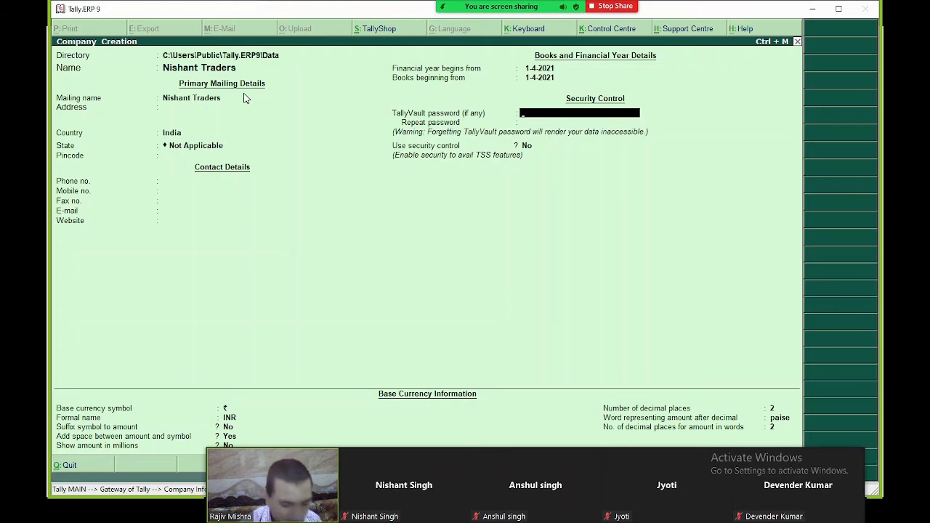
# - Enter and repeat the TallyVault password, then set Use security control to Yes
pyautogui.write('*')
pyautogui.press('Return')
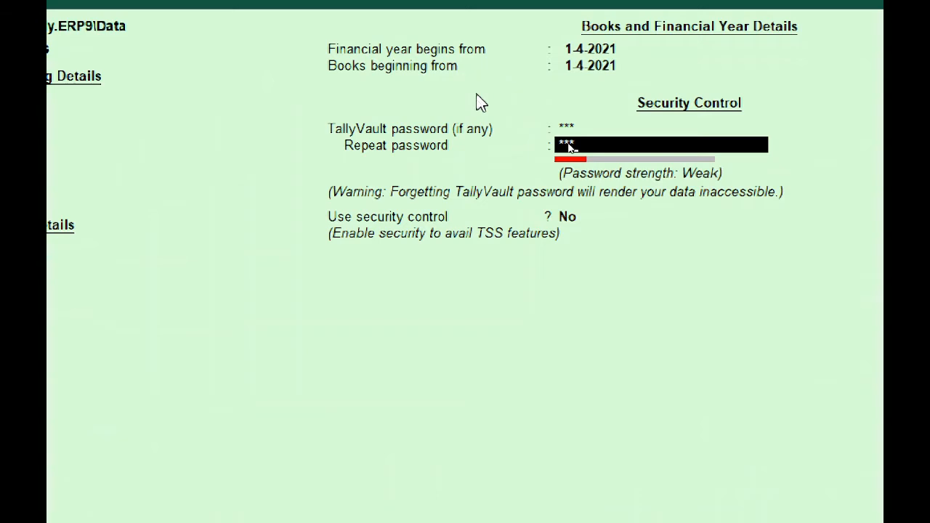
pyautogui.press('Return')
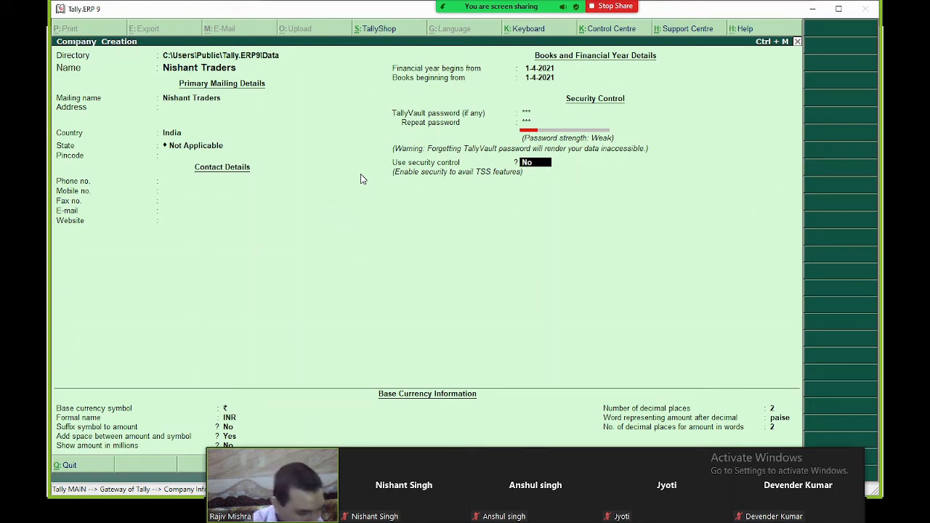
pyautogui.write('y')
pyautogui.press('Return')
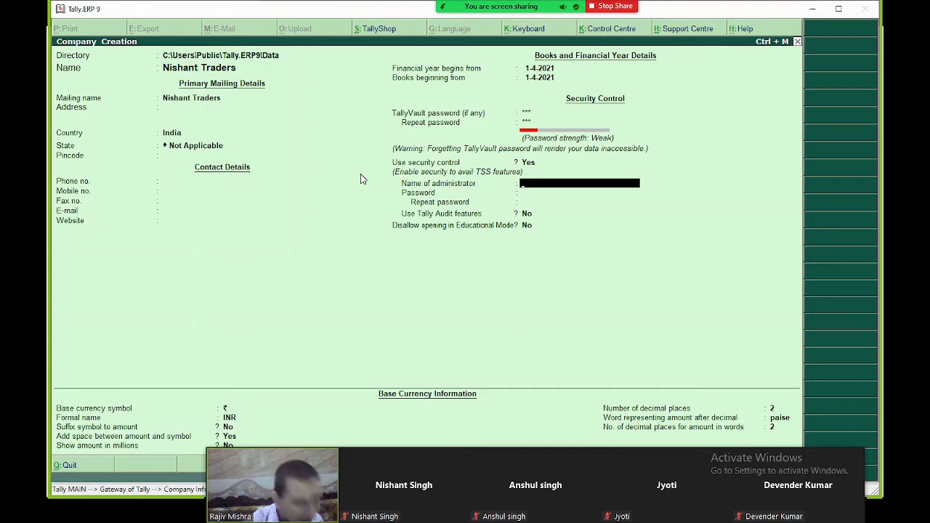
# - Enter the administrator name, then type a strong administrator password and repeat it
pyautogui.write('N')
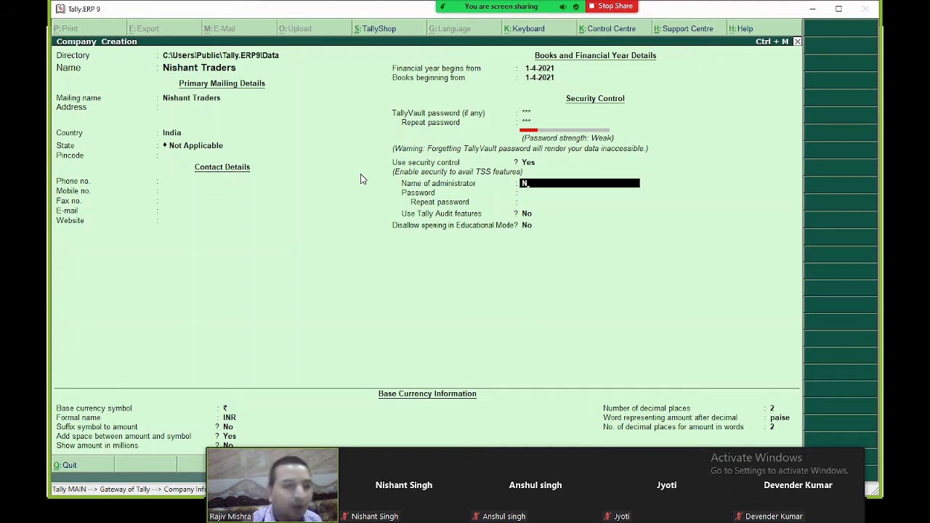
pyautogui.press('Return')
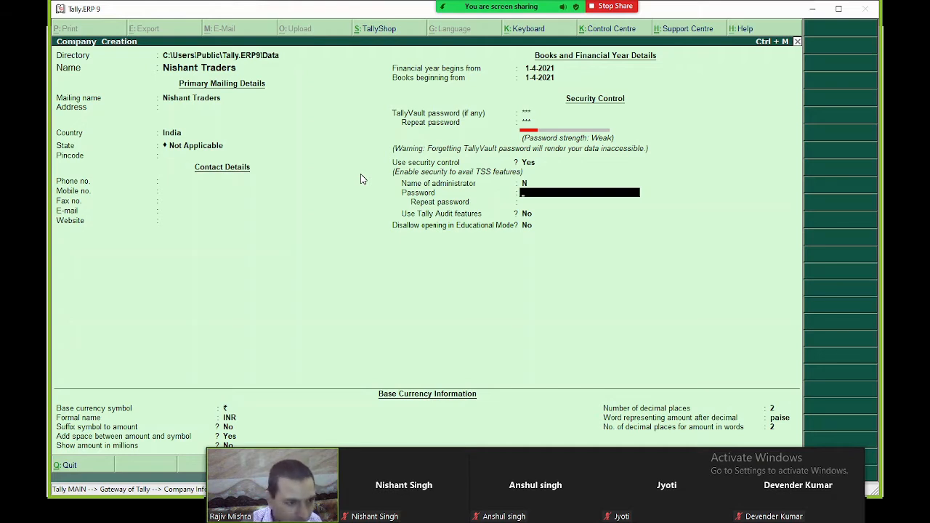
pyautogui.write('*')
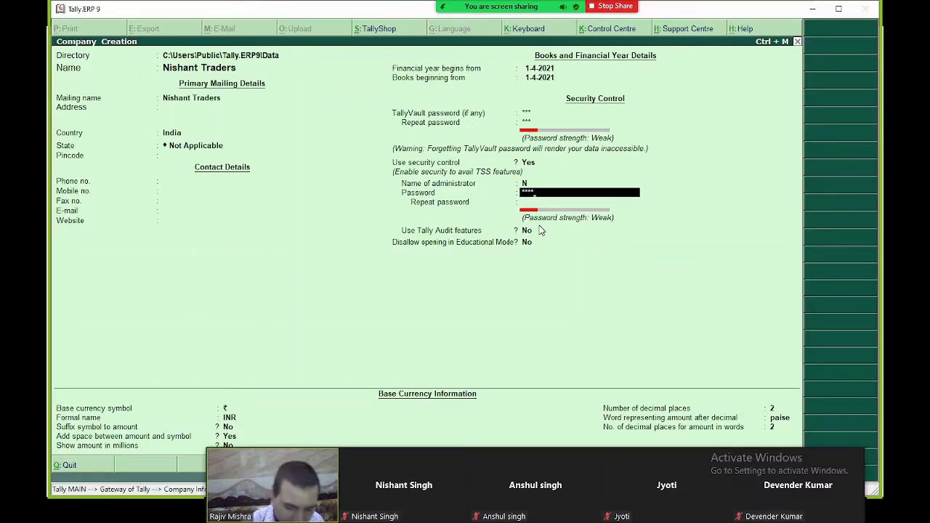
pyautogui.press('BackSpace')
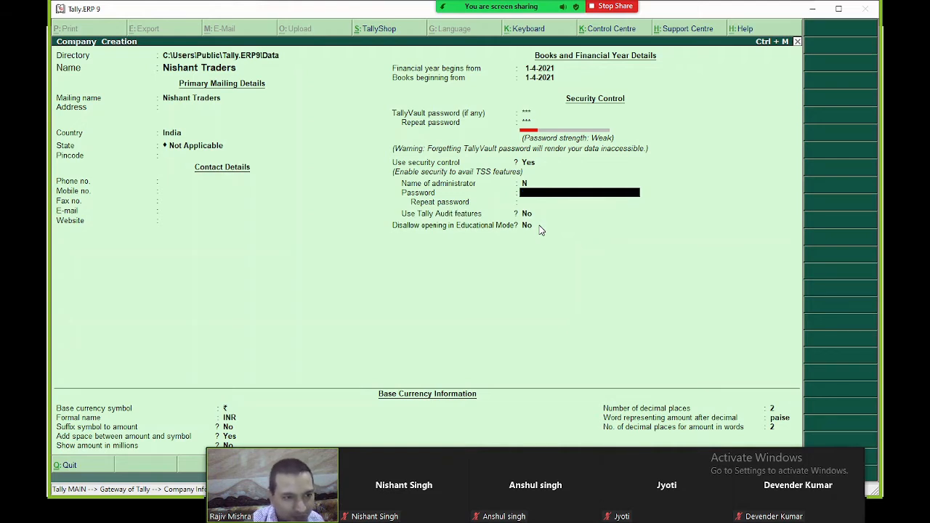
pyautogui.write('****')
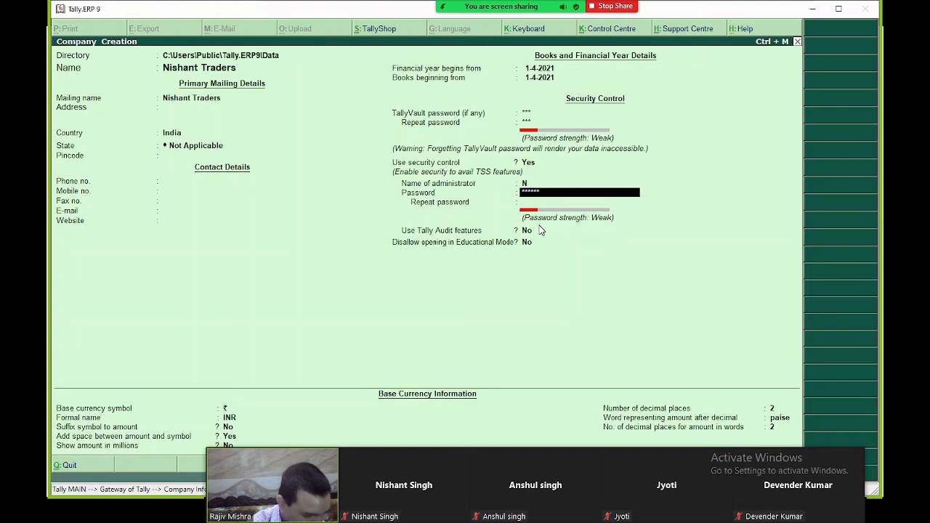
pyautogui.write('**')
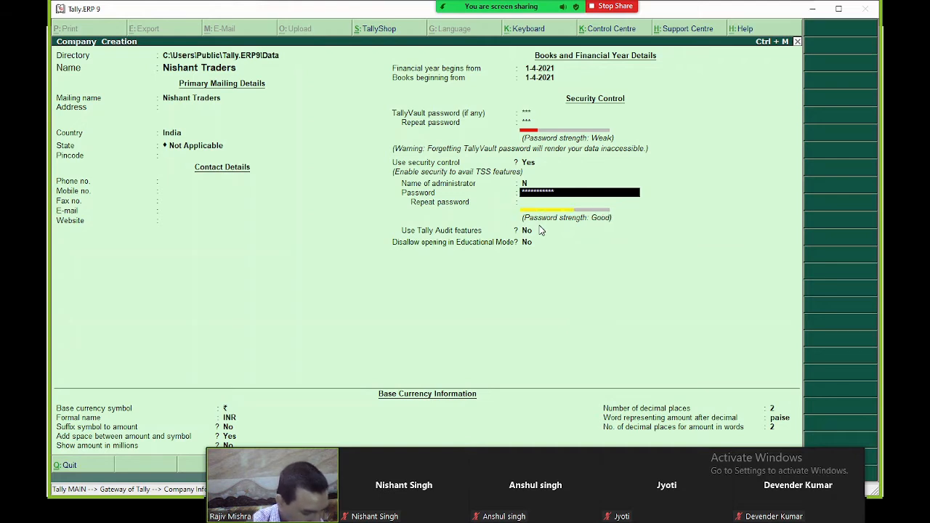
pyautogui.write('**')
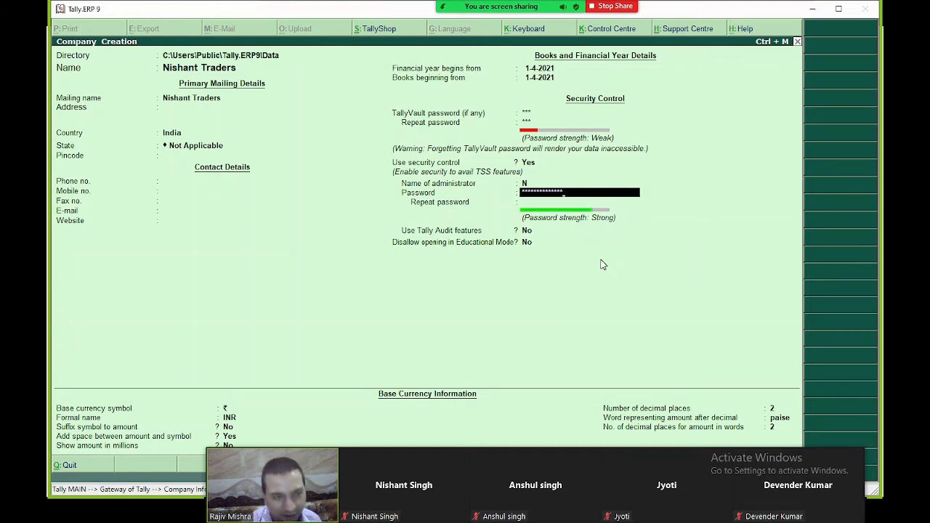
pyautogui.press('Return')
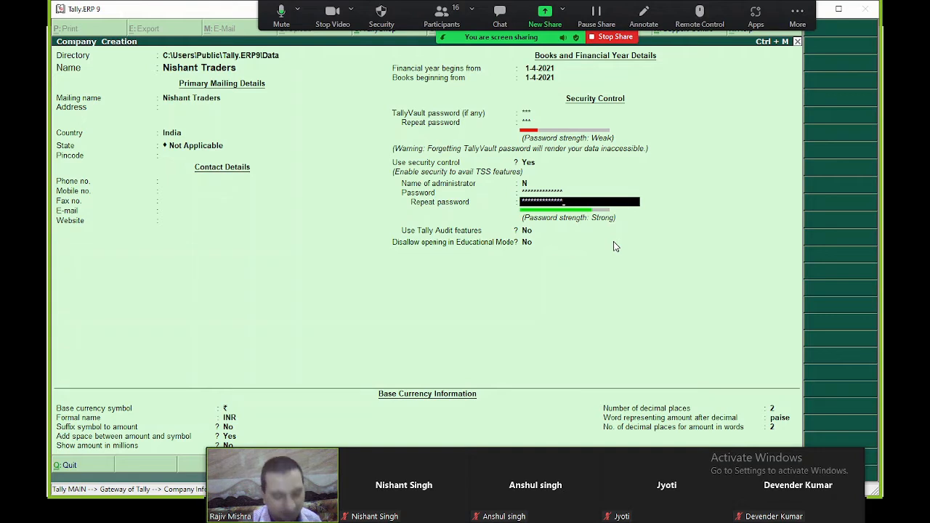
pyautogui.press('Return')
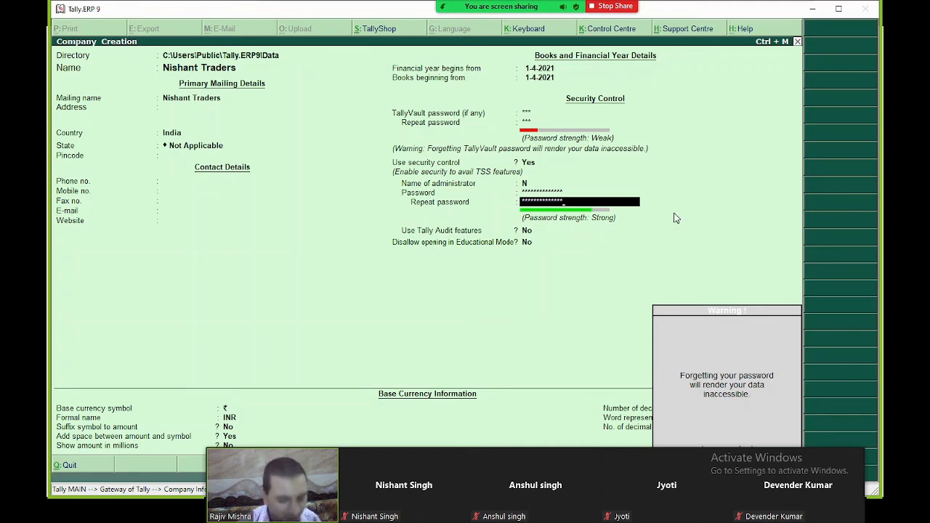
# - Acknowledge the data-loss warning, keep the default currency settings, and save Nishant Traders
pyautogui.press('Return')
pyautogui.press('Return')
pyautogui.press('Return')
pyautogui.press('Return')
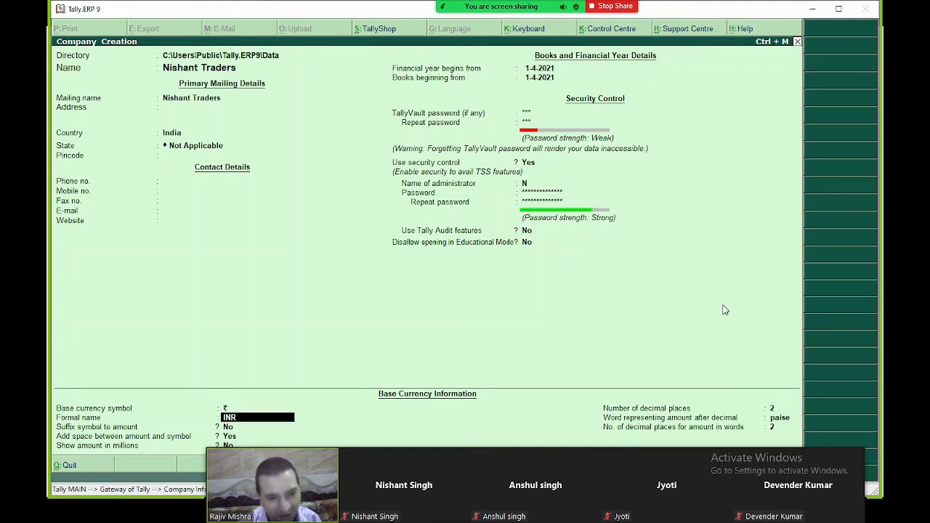
pyautogui.press('Return')
pyautogui.press('Return')
pyautogui.press('Return')
pyautogui.press('Return')
pyautogui.press('Return')
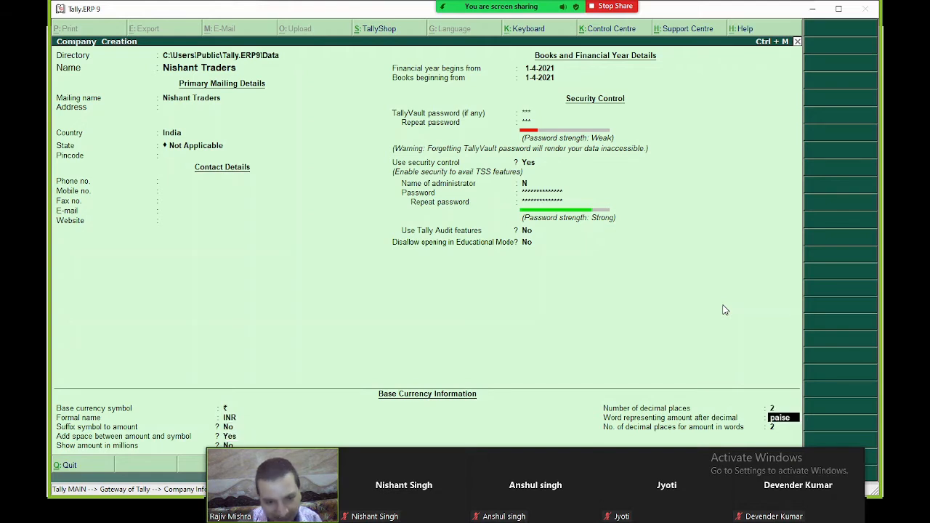
pyautogui.press('Return')
pyautogui.press('Return')
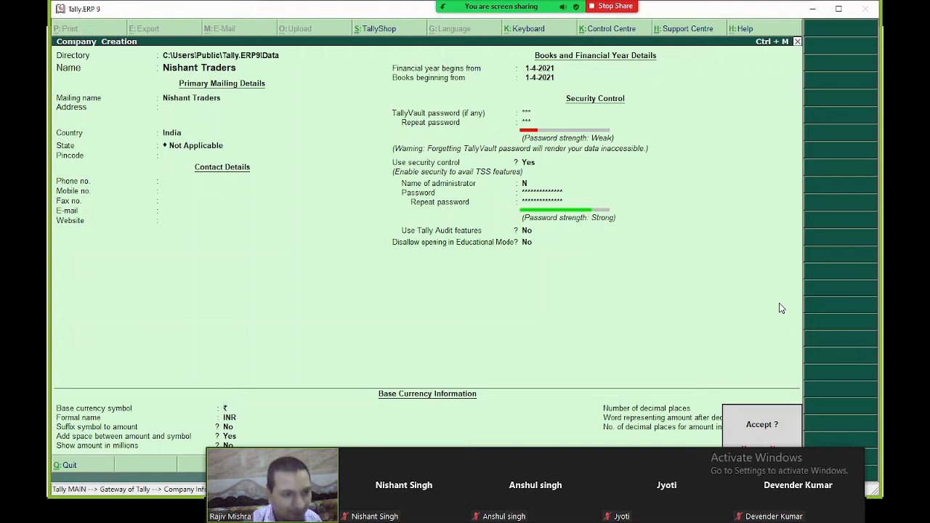
pyautogui.press('Return')
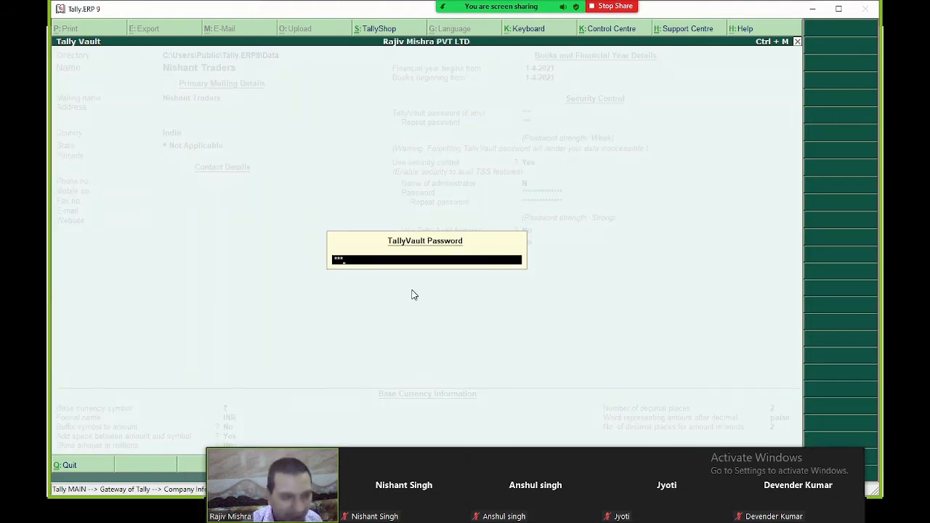
# - Open Nishant Traders with its TallyVault password and log in with the administrator name and password
pyautogui.press('Return')
pyautogui.write('N')
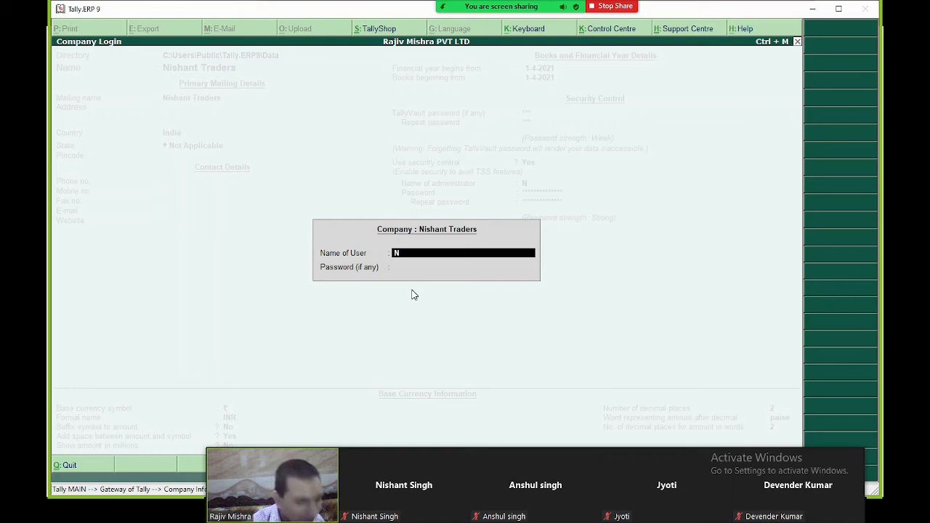
pyautogui.press('Return')
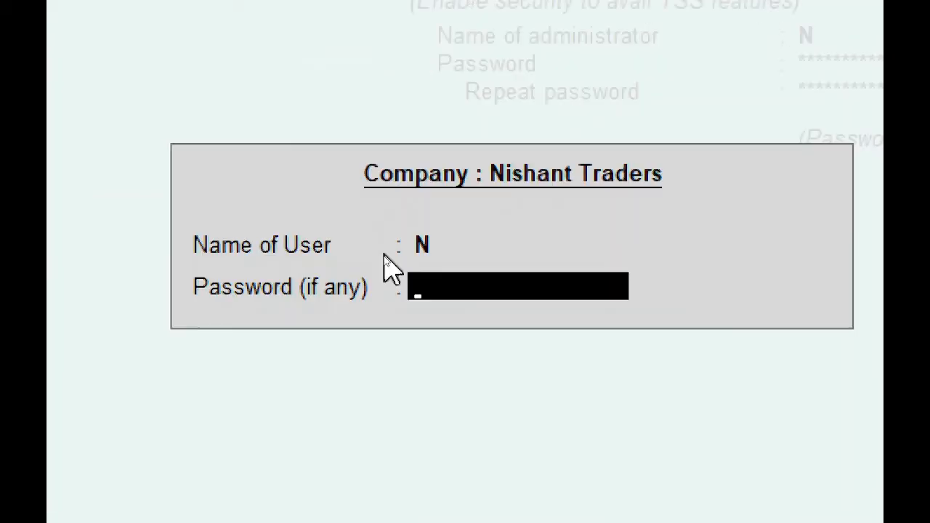
pyautogui.write('****')
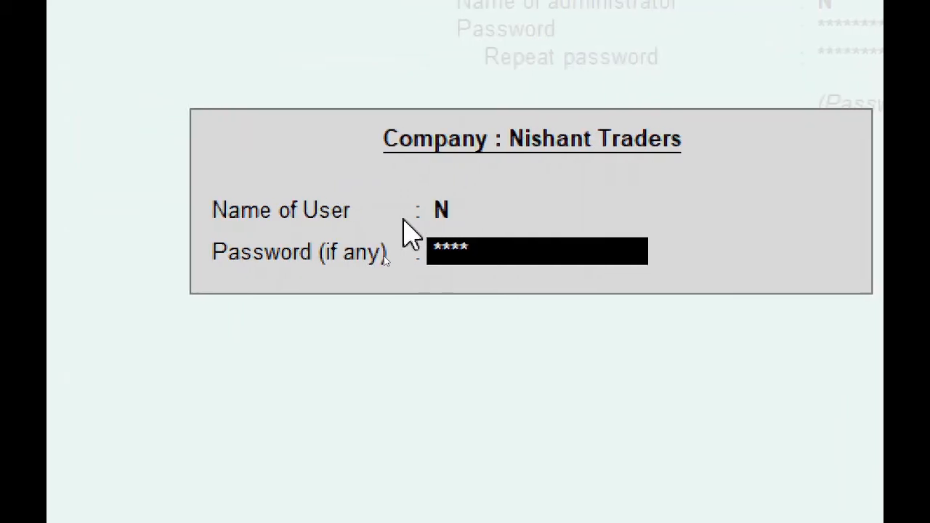
pyautogui.write('*')
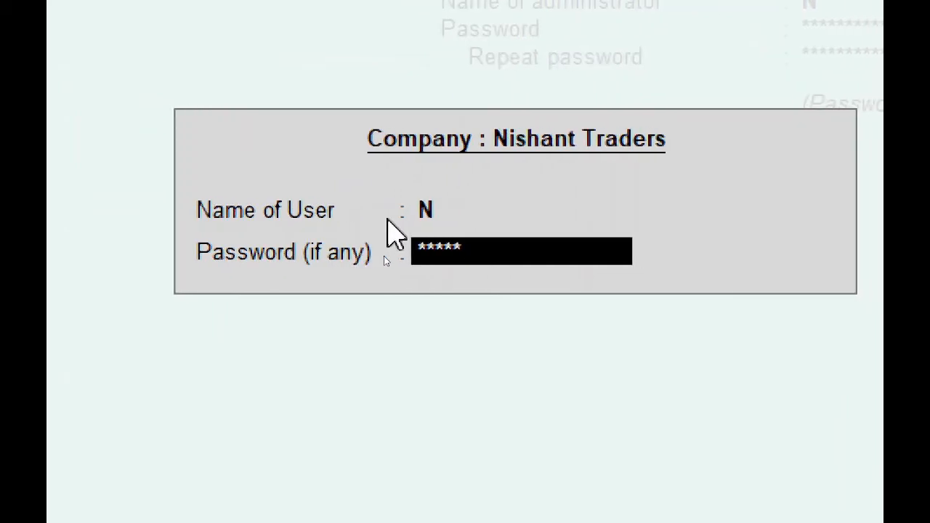
pyautogui.write('*********')
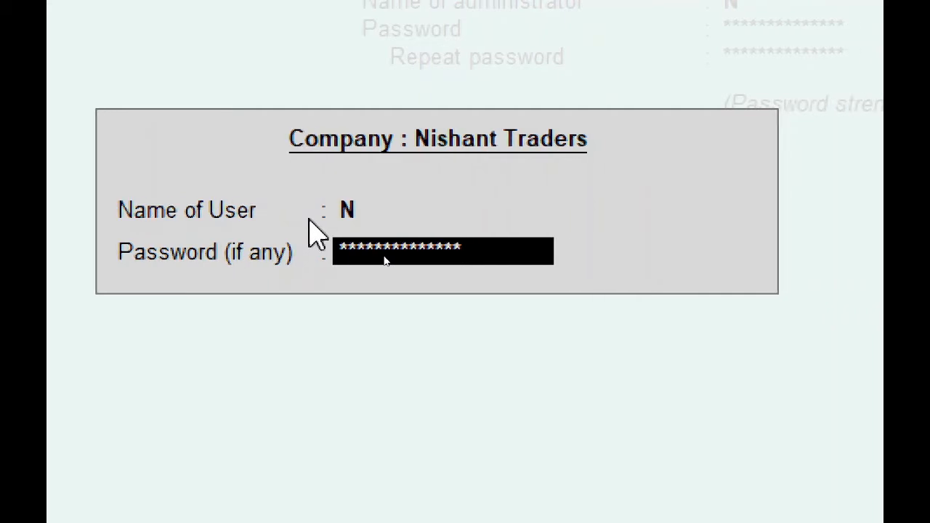
pyautogui.press('Return')
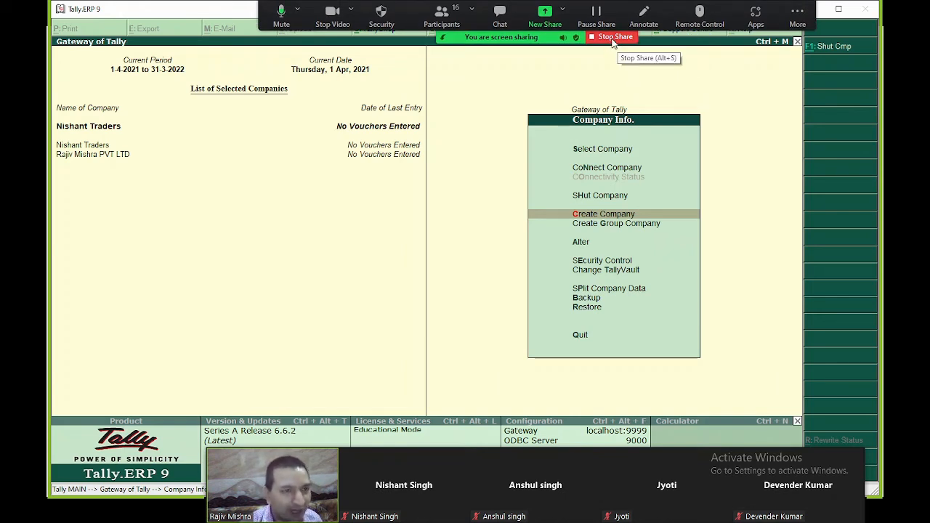
# - Reshare only the Tally window, return to Gateway of Tally, then stop sharing
pyautogui.click(613, 42)
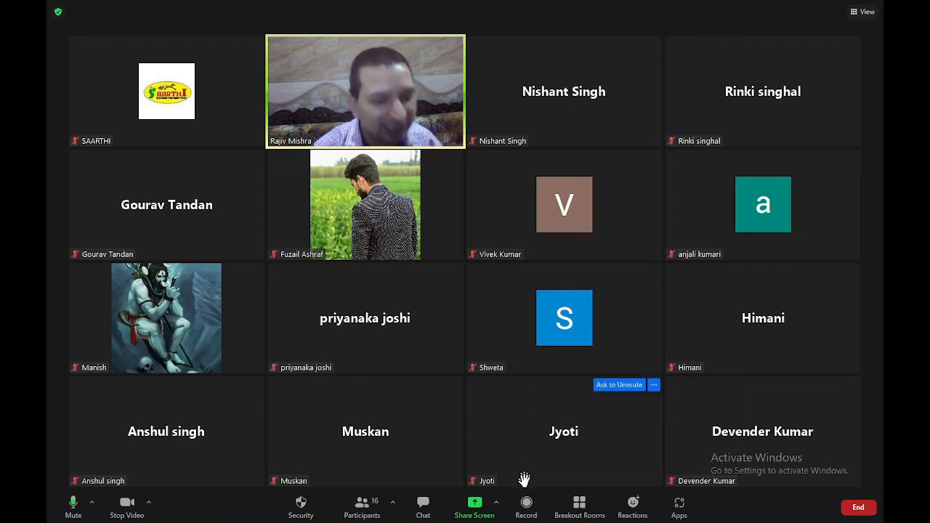
pyautogui.click(476, 503)
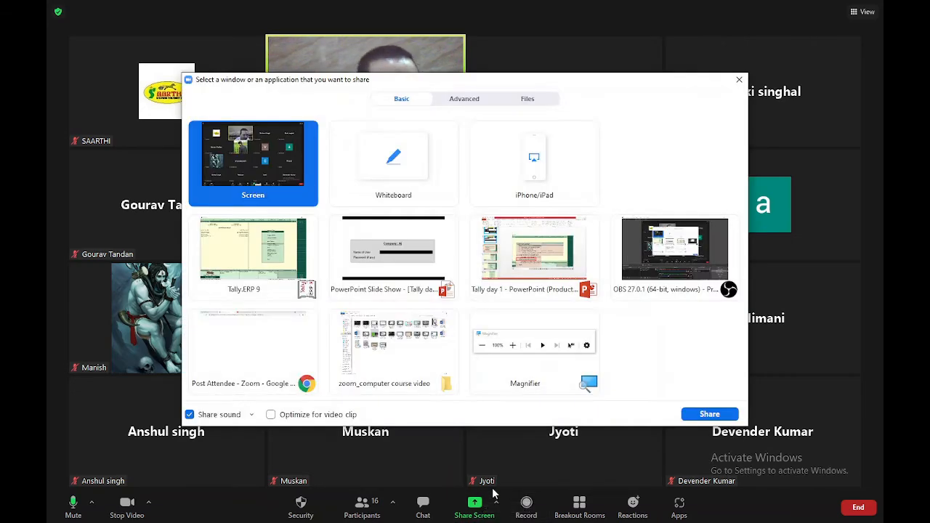
pyautogui.doubleClick(263, 259)
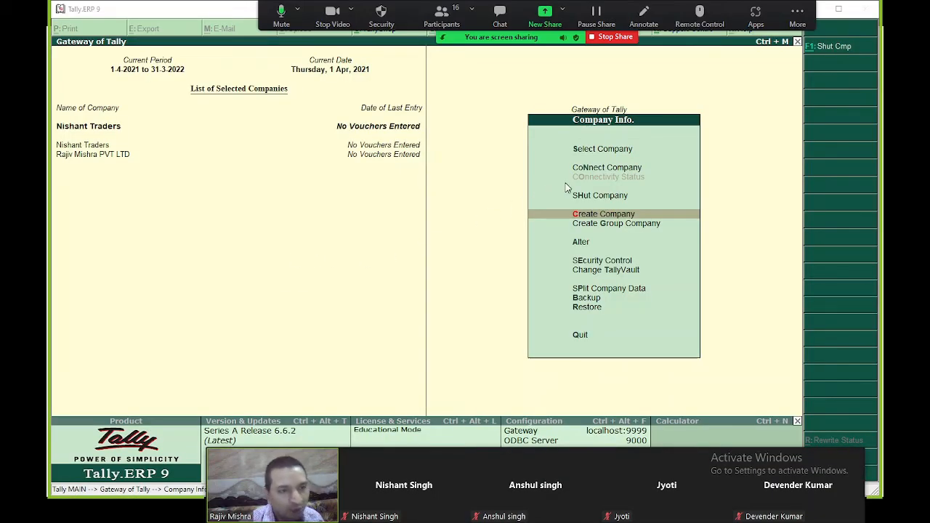
pyautogui.press('Escape')
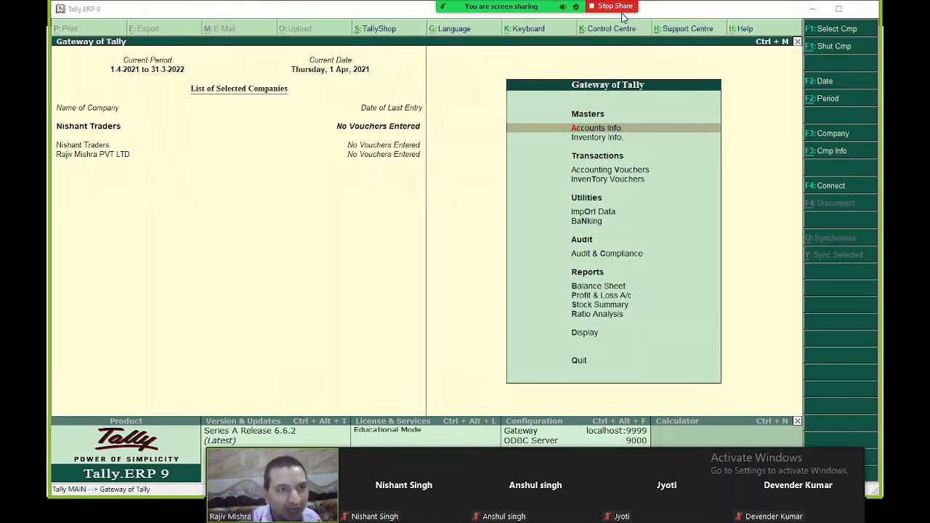
pyautogui.click(615, 6)
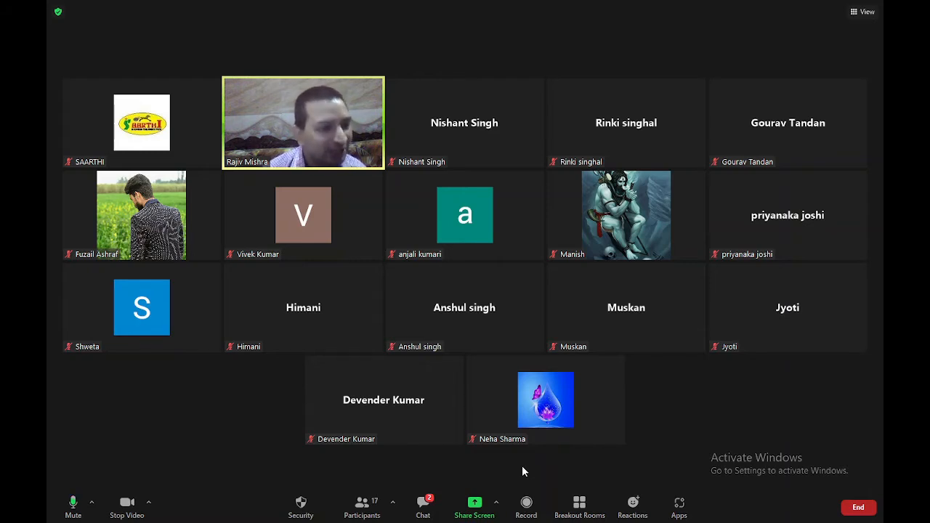
# - Choose the Tally.ERP 9 window from Zoom's Share Screen options
pyautogui.click(480, 511)
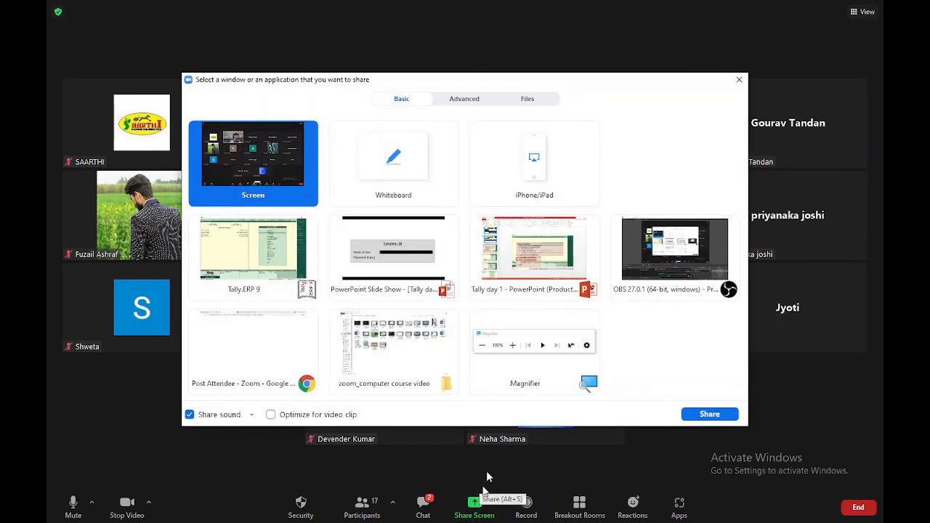
pyautogui.doubleClick(243, 260)
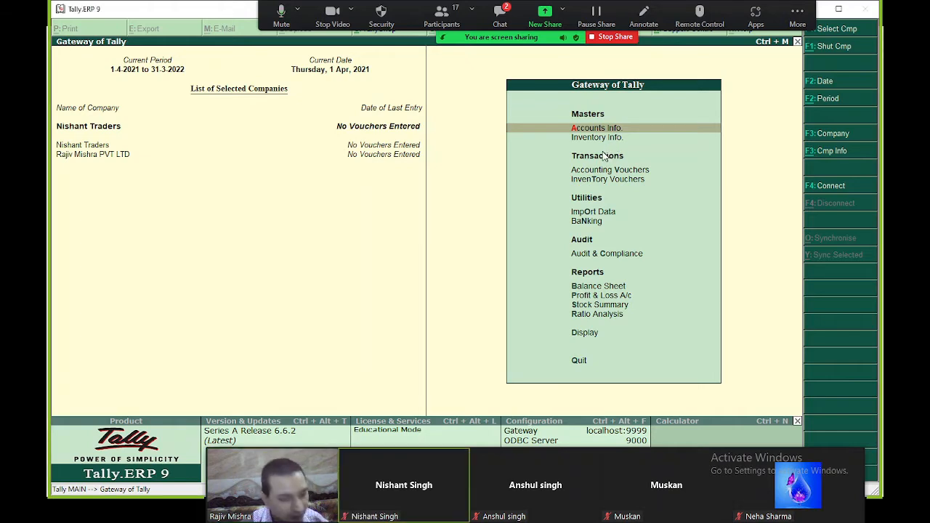
# - Open Company Info with Alt+F3 and enter its Security Control option
pyautogui.hotkey('alt', 'F3')
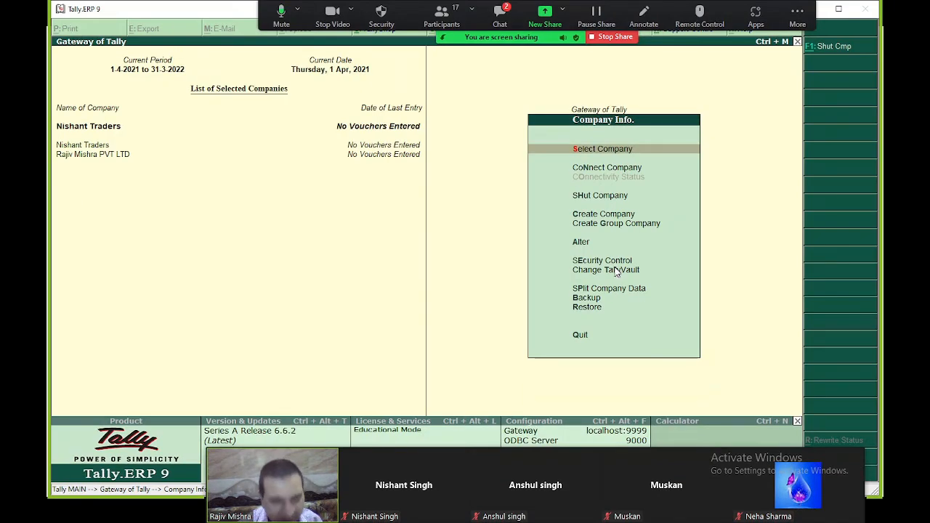
pyautogui.press('Down')
pyautogui.press('Down')
pyautogui.press('Down')
pyautogui.press('Down')
pyautogui.press('Down')
pyautogui.press('Down')
pyautogui.press('Down')
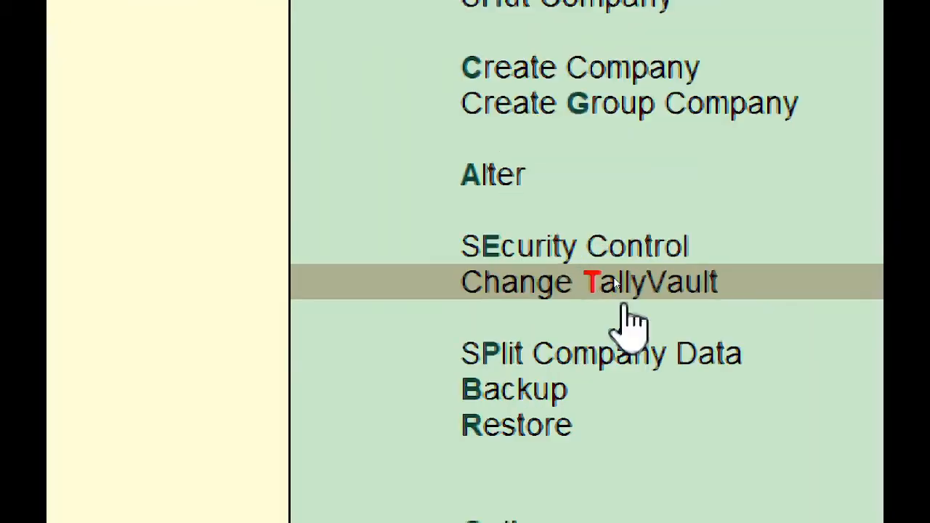
pyautogui.press('Up')
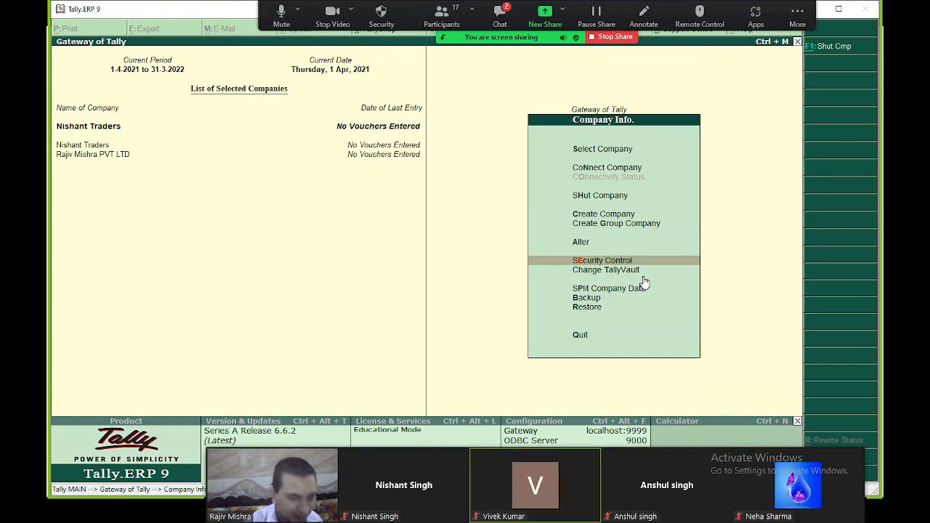
pyautogui.press('Return')
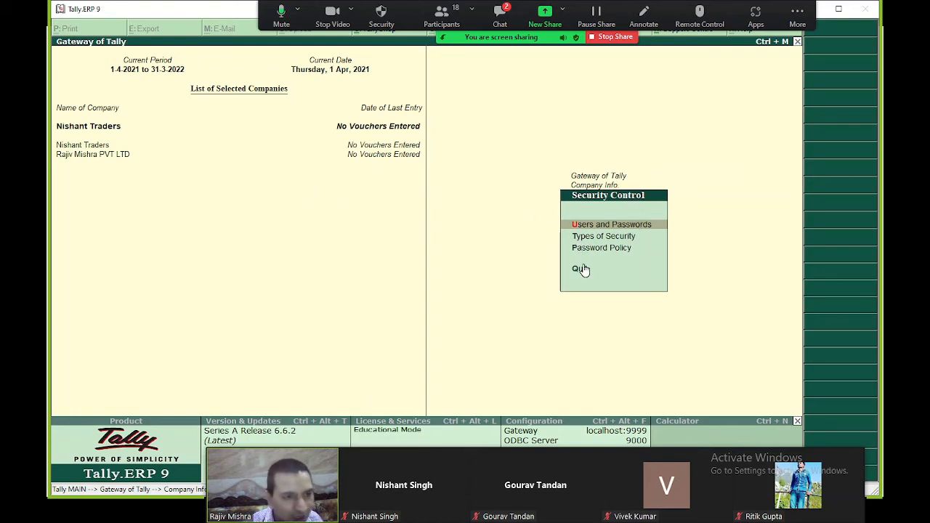
# - In Users and Passwords, add a Data Entry user with a username and password, then save
pyautogui.press('Return')
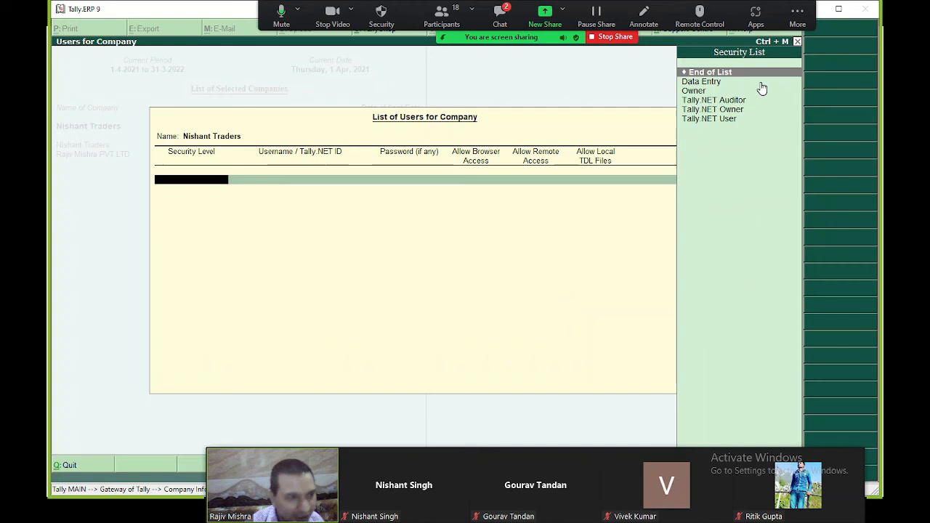
pyautogui.press('Down')
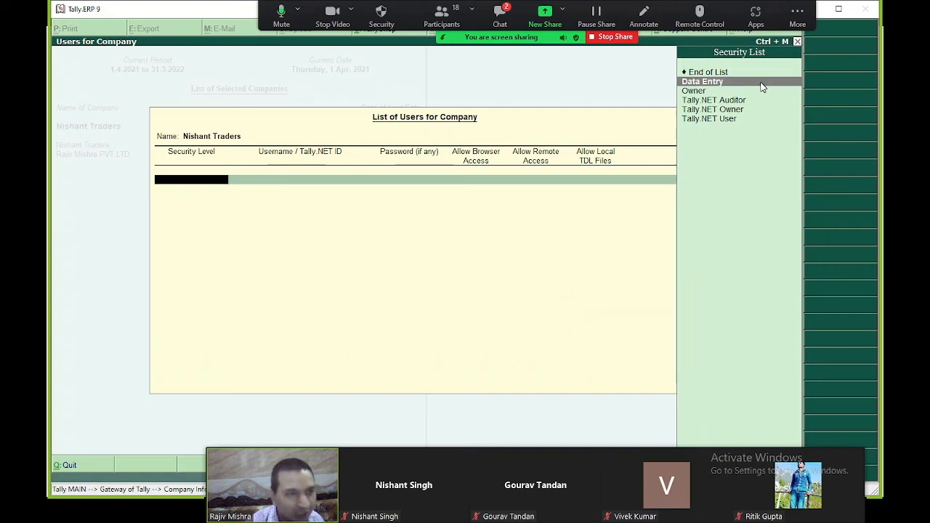
pyautogui.press('Return')
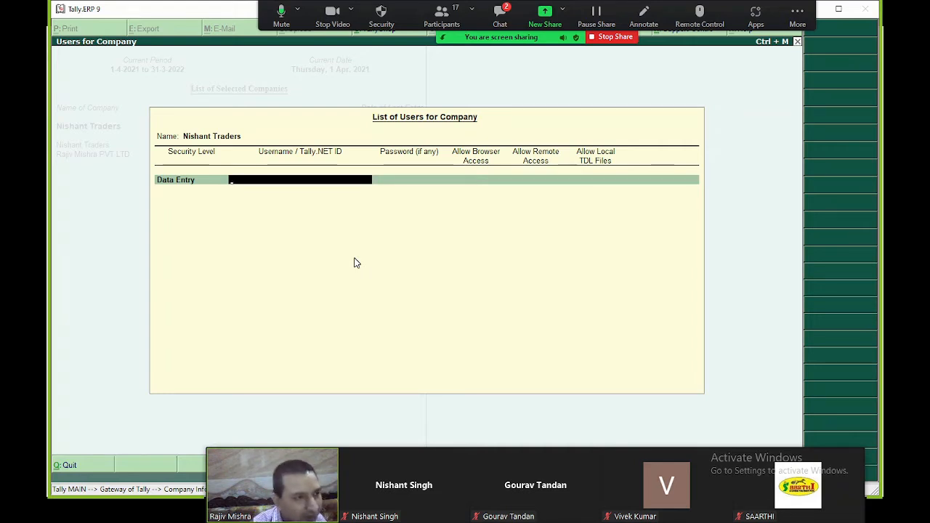
pyautogui.write('D')
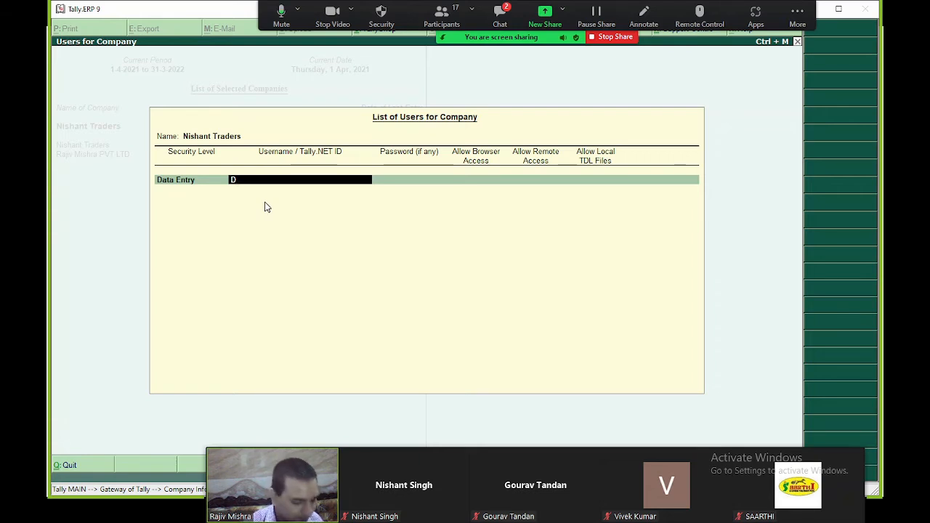
pyautogui.press('Return')
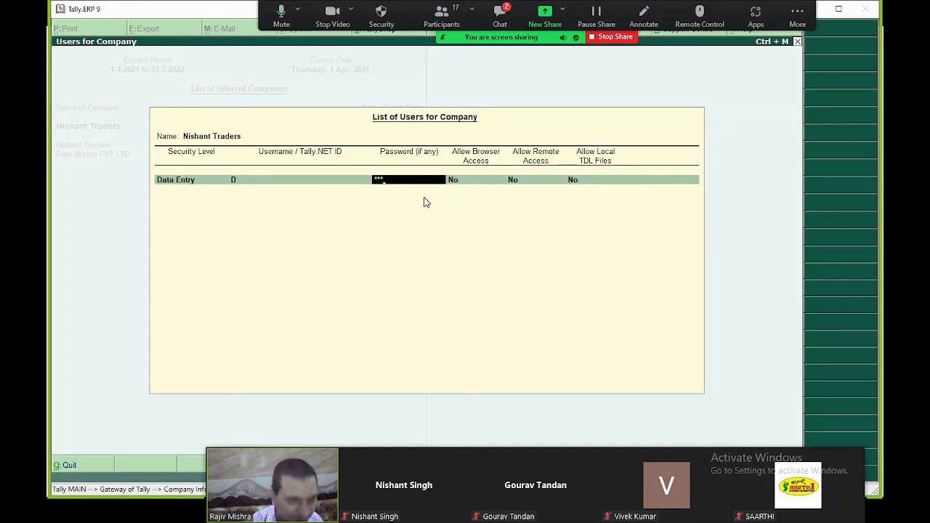
pyautogui.press('Return')
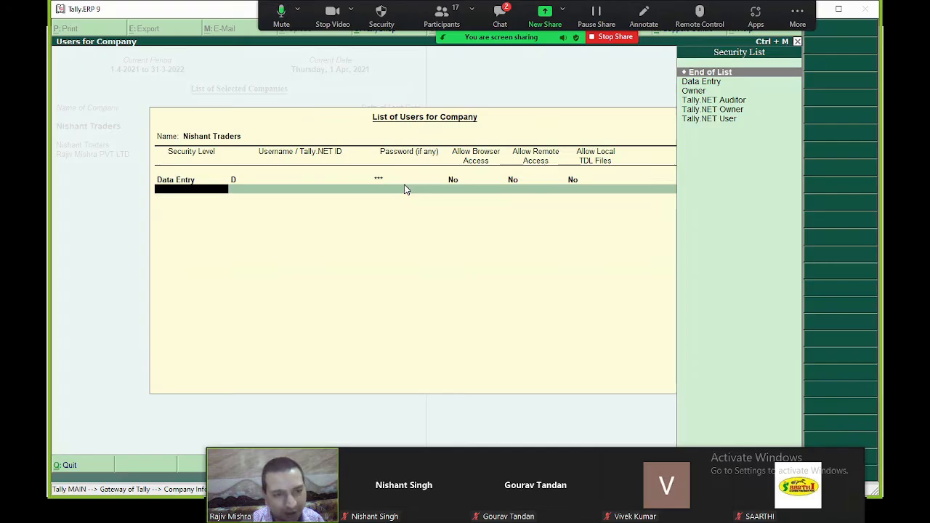
pyautogui.press('Return')
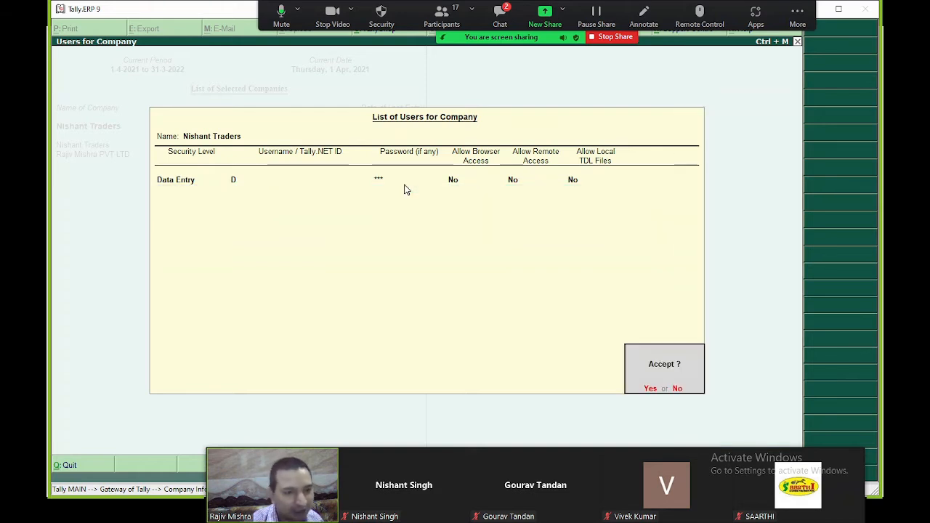
pyautogui.press('Return')
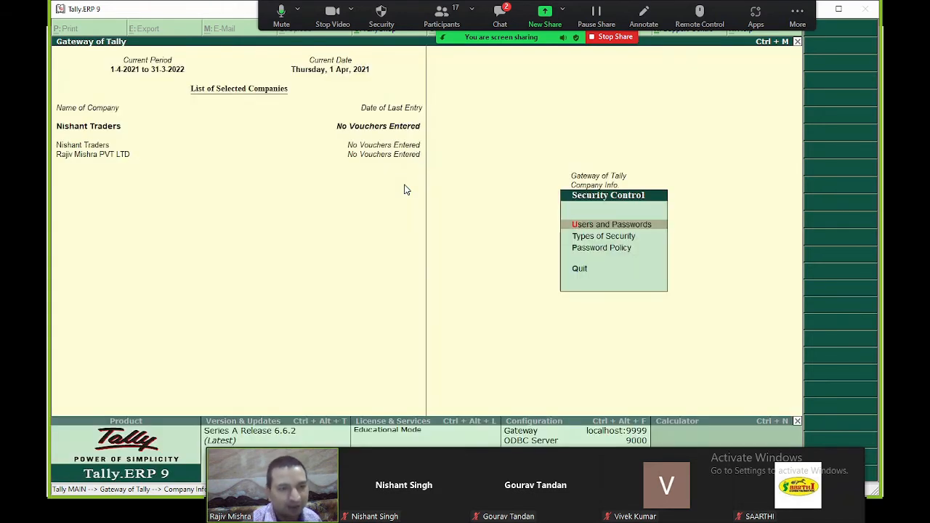
# - Stop the current Zoom share and share only the Tally.ERP 9 window instead
pyautogui.click(609, 40)
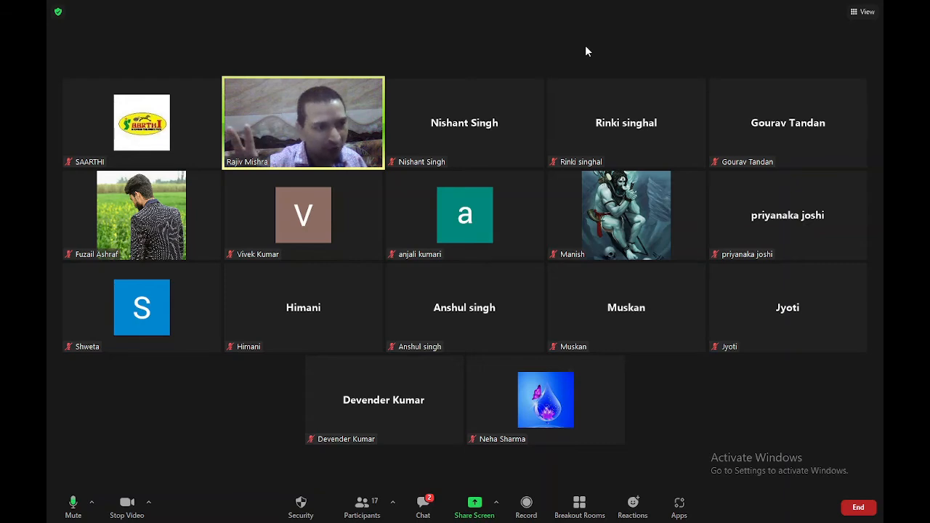
pyautogui.click(485, 503)
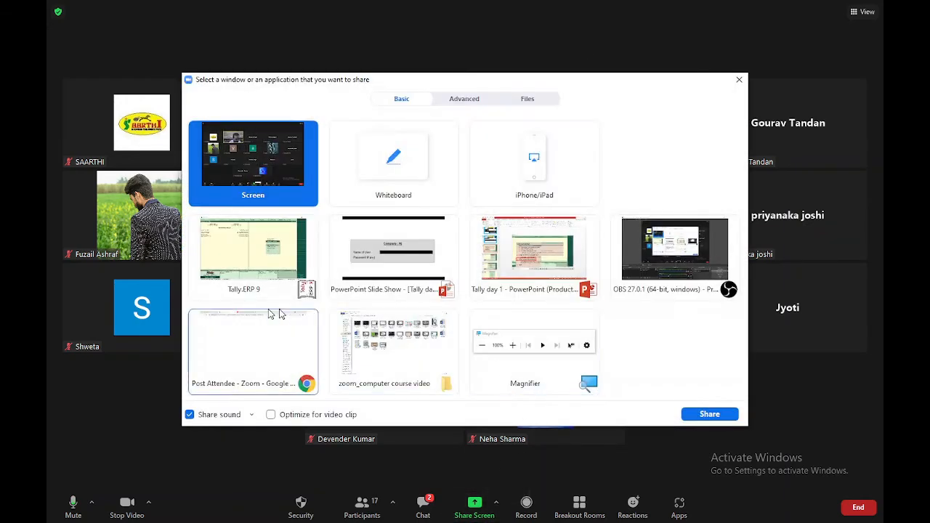
pyautogui.doubleClick(255, 253)
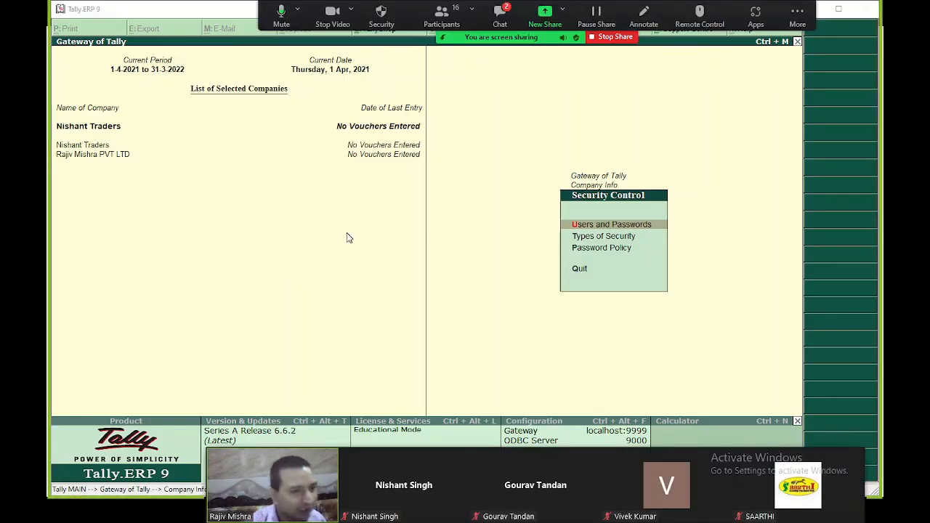
# - Step through F12 General configuration, setting the alerts option to No, and accept it
pyautogui.press('Escape')
pyautogui.press('Escape')
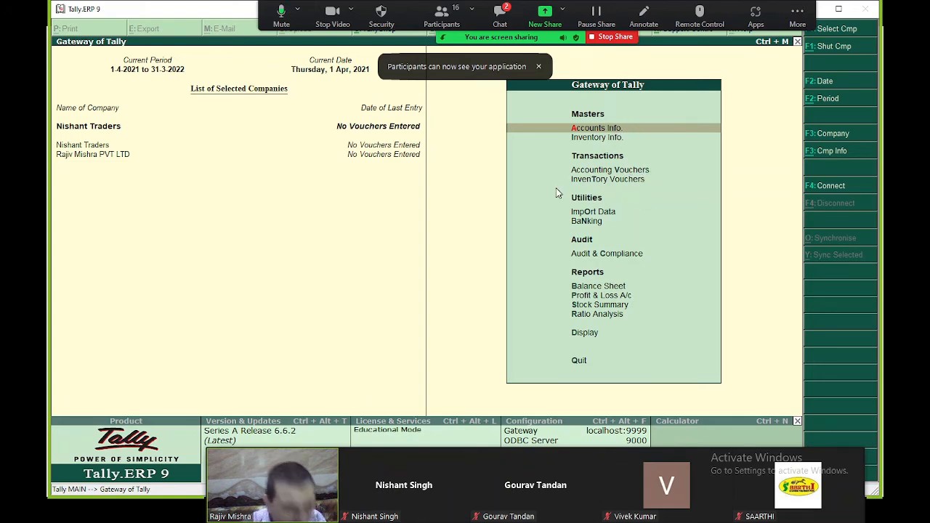
pyautogui.press('F12')
pyautogui.press('Return')
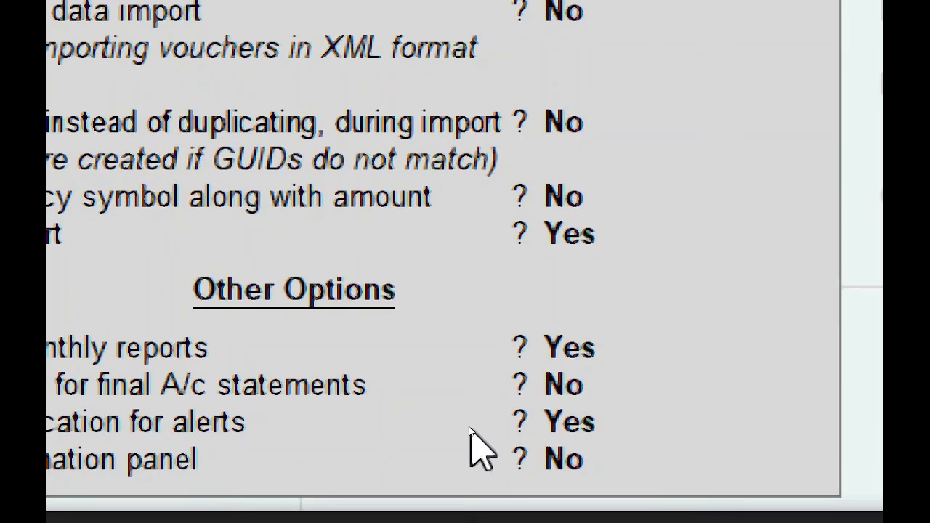
pyautogui.press('Return')
pyautogui.press('Return')
pyautogui.press('Return')
pyautogui.press('Return')
pyautogui.press('Return')
pyautogui.press('Return')
pyautogui.press('Return')
pyautogui.press('Return')
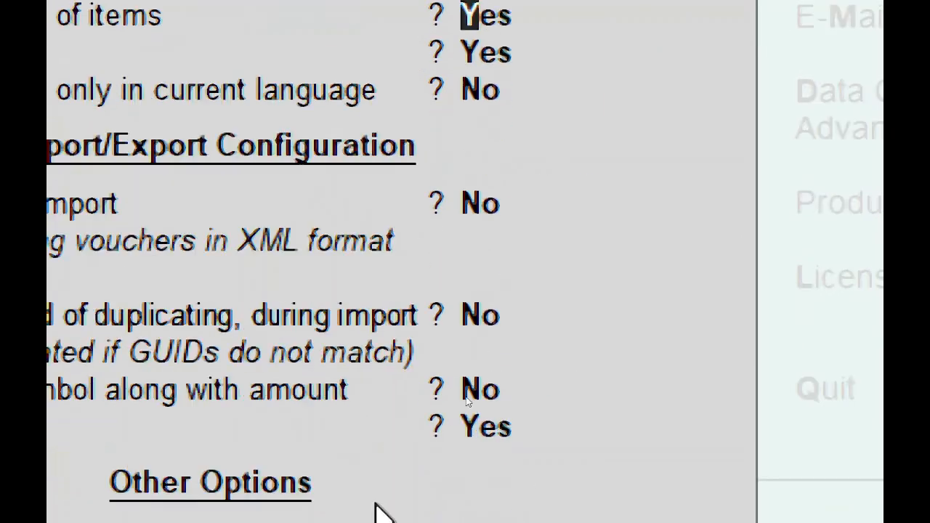
pyautogui.press('Return')
pyautogui.press('Return')
pyautogui.press('Return')
pyautogui.press('Return')
pyautogui.press('Return')
pyautogui.press('Return')
pyautogui.press('Return')
pyautogui.press('Return')
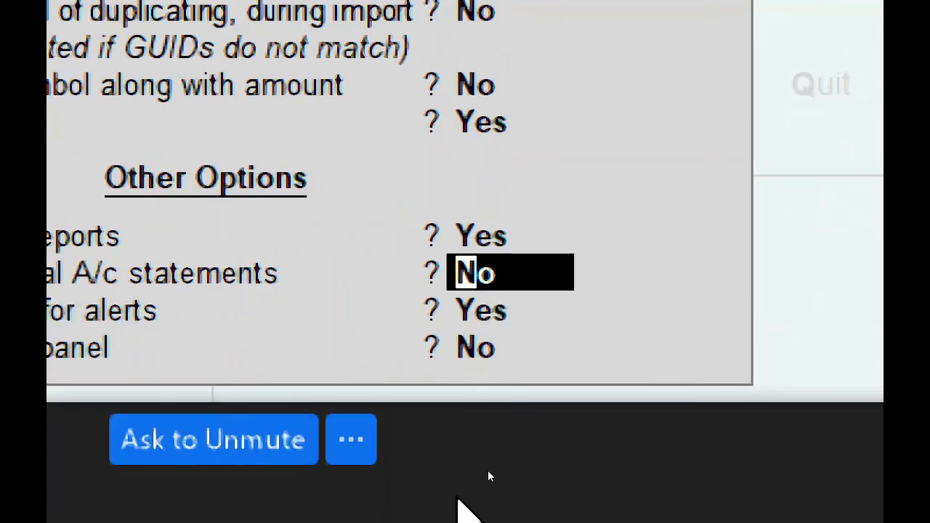
pyautogui.press('Return')
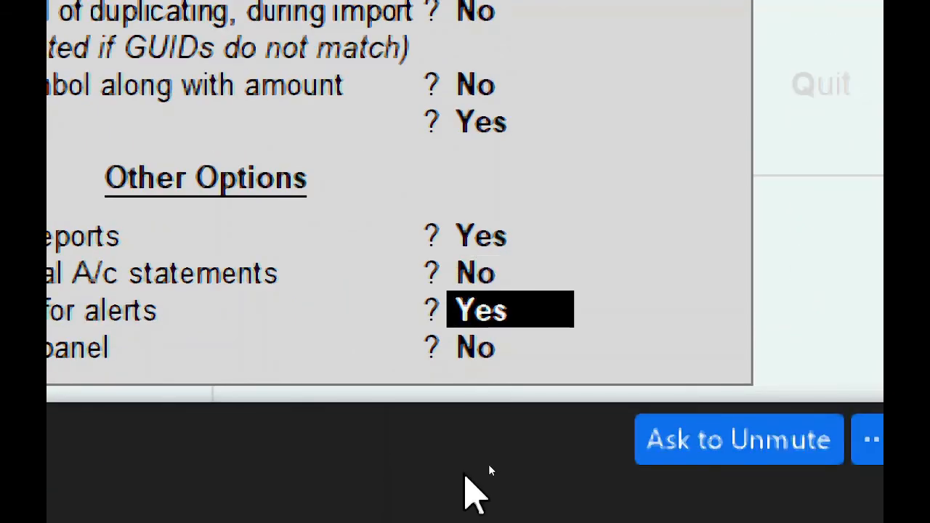
pyautogui.press('n')
pyautogui.press('Return')
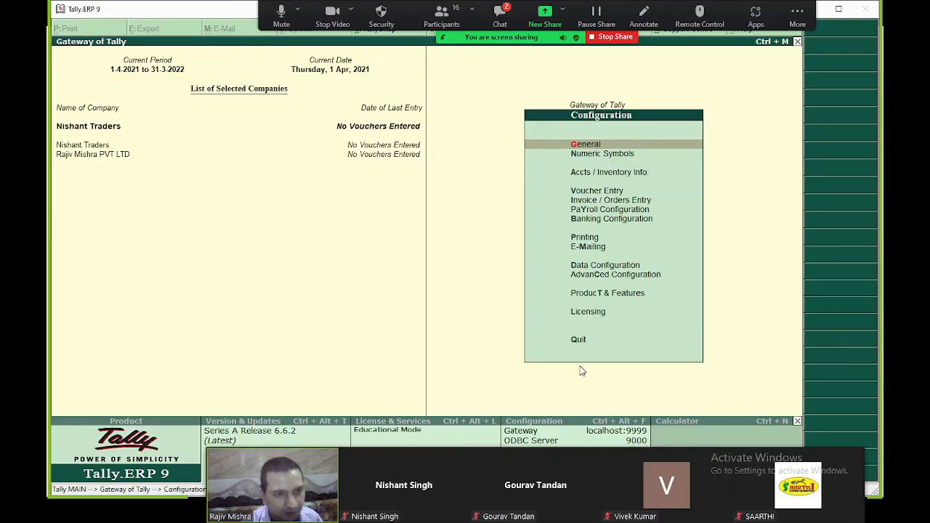
# - Back out to the Gateway of Tally, answering No to the quit prompt
pyautogui.press('Escape')
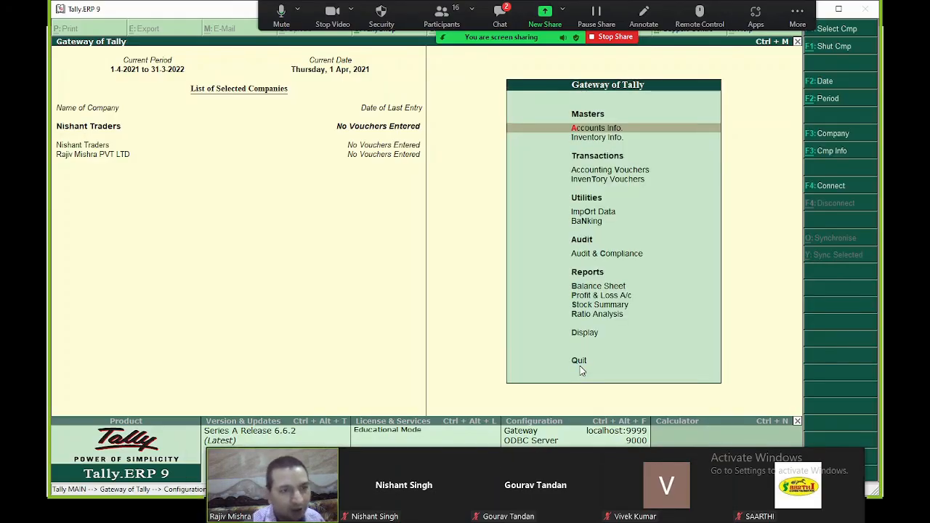
pyautogui.press('Escape')
pyautogui.press('n')
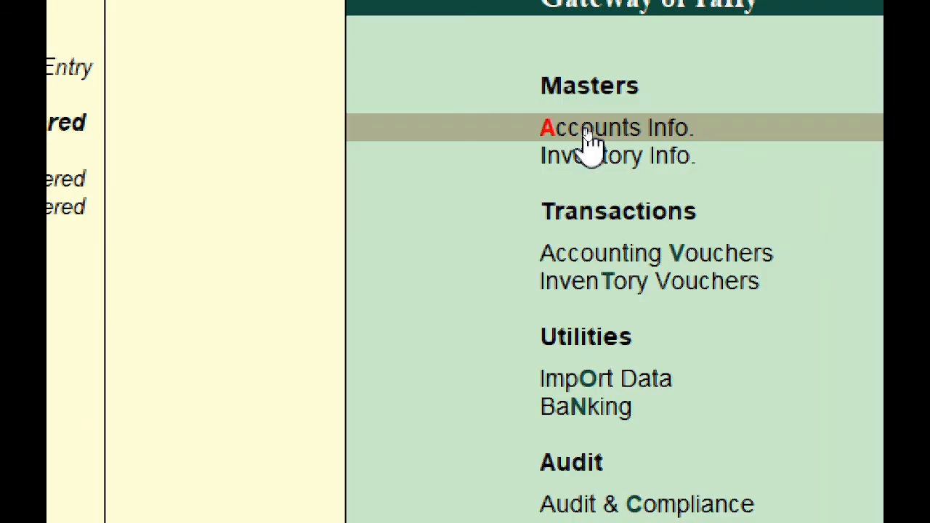
# - Start Multi Ledger Creation with Fixed Assets as the parent group
pyautogui.click(587, 133)
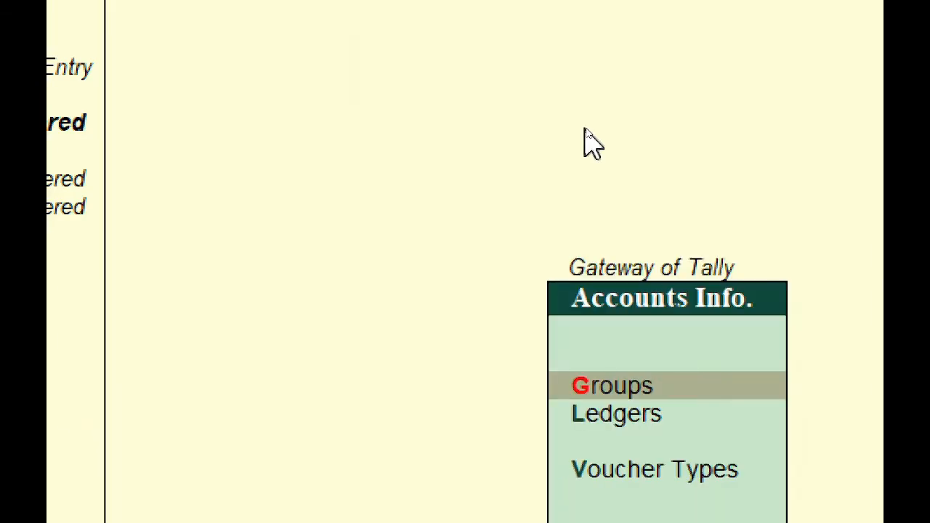
pyautogui.press('l')
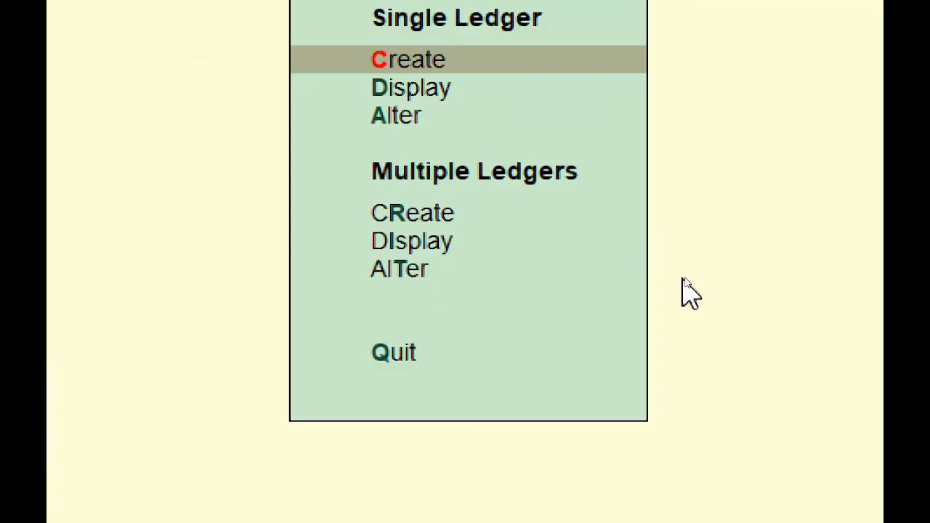
pyautogui.press('Down')
pyautogui.press('Down')
pyautogui.press('Down')
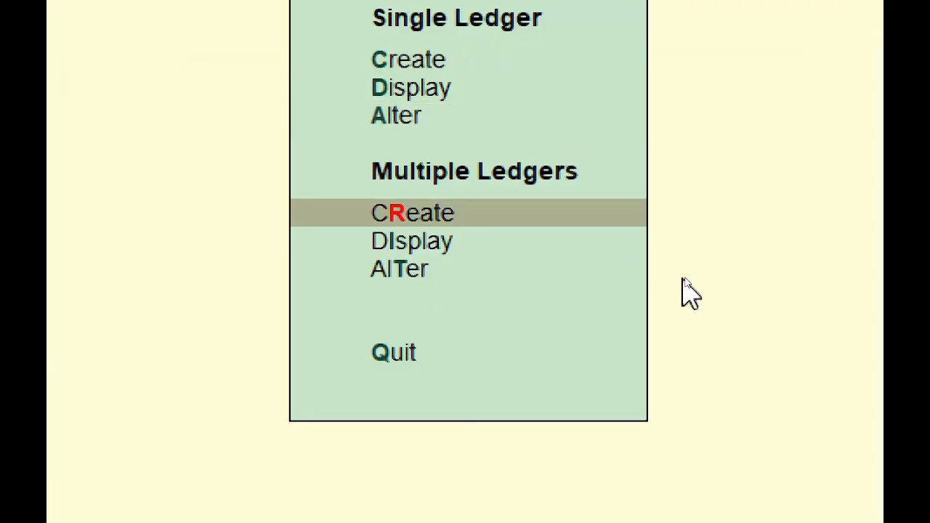
pyautogui.press('Return')
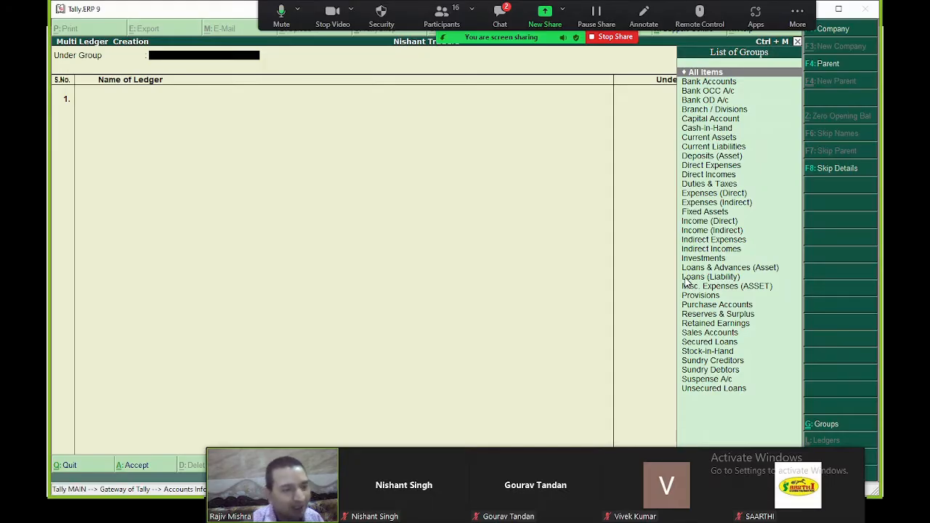
pyautogui.press('Return')
pyautogui.press('BackSpace')
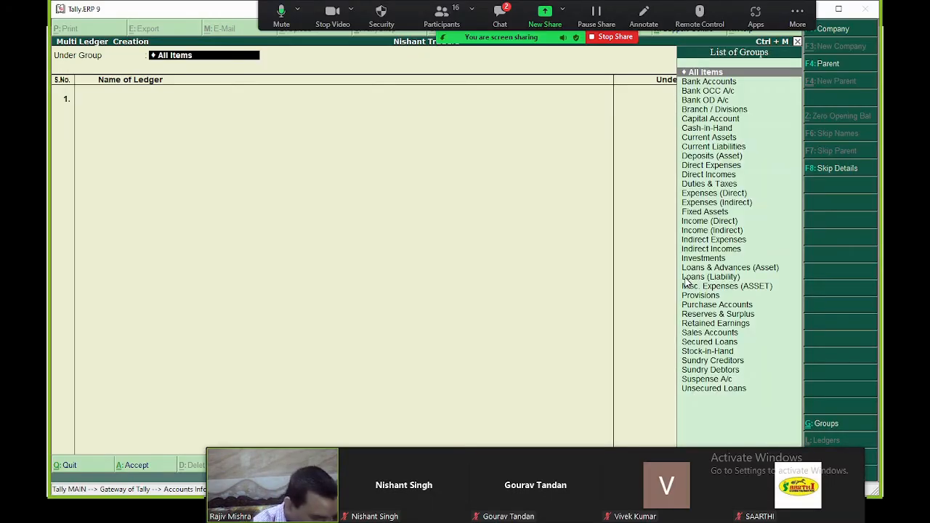
pyautogui.write('Fixed')
pyautogui.press('Return')
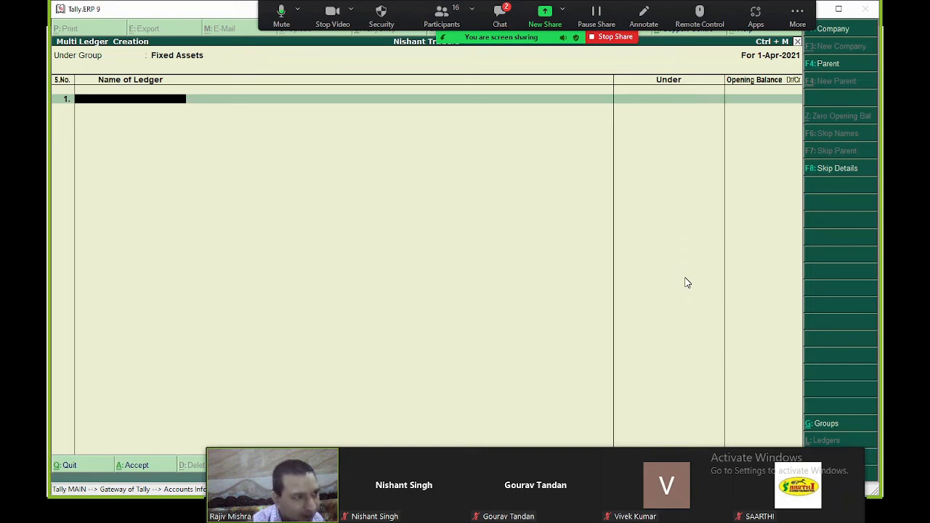
# - Enter the Car A/c, Furniture A/c and Machinery A/c ledgers, save them, and return to the Gateway
pyautogui.write('Car A/')
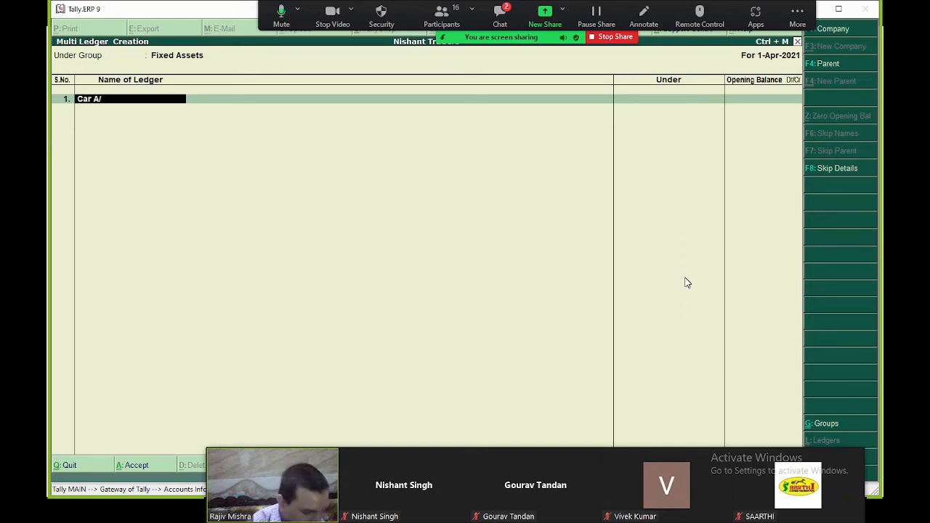
pyautogui.write('c')
pyautogui.press('Return')
pyautogui.press('Return')
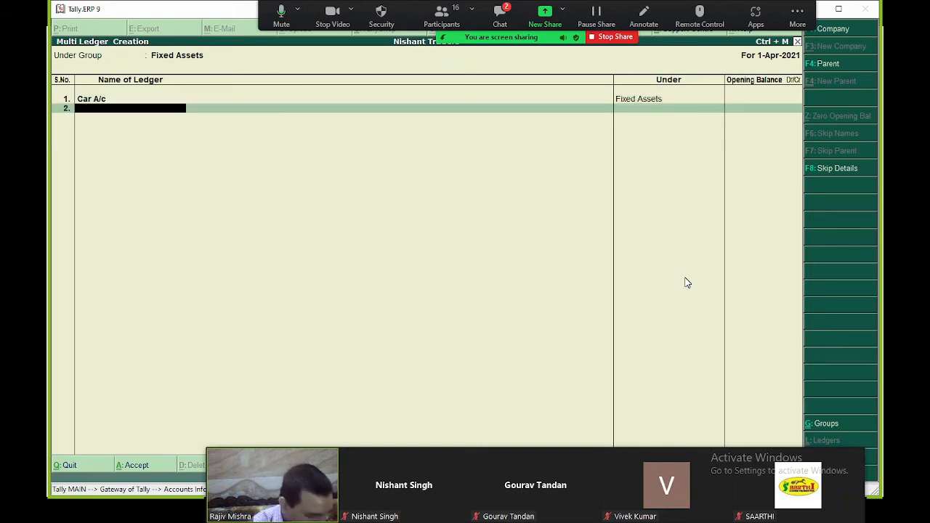
pyautogui.write('Furnit')
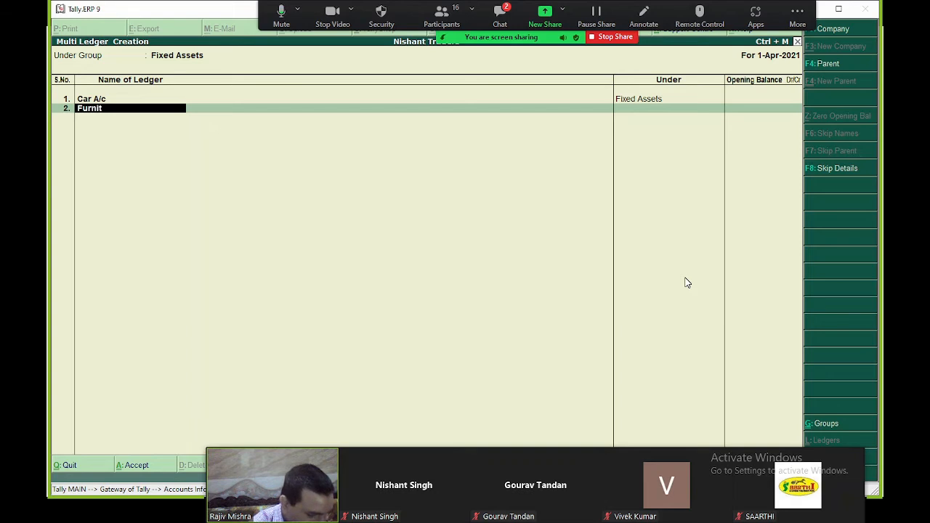
pyautogui.write('ure A/c')
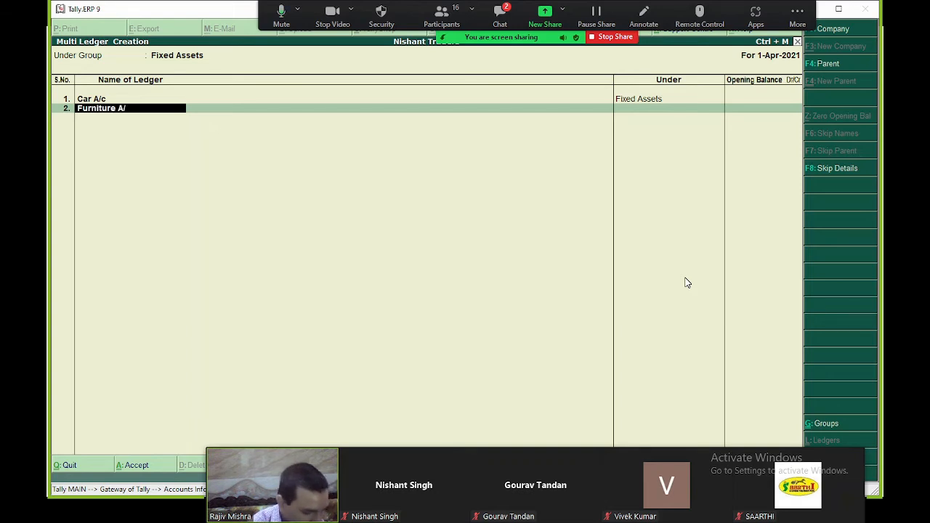
pyautogui.press('Return')
pyautogui.press('Return')
pyautogui.press('Return')
pyautogui.write('M')
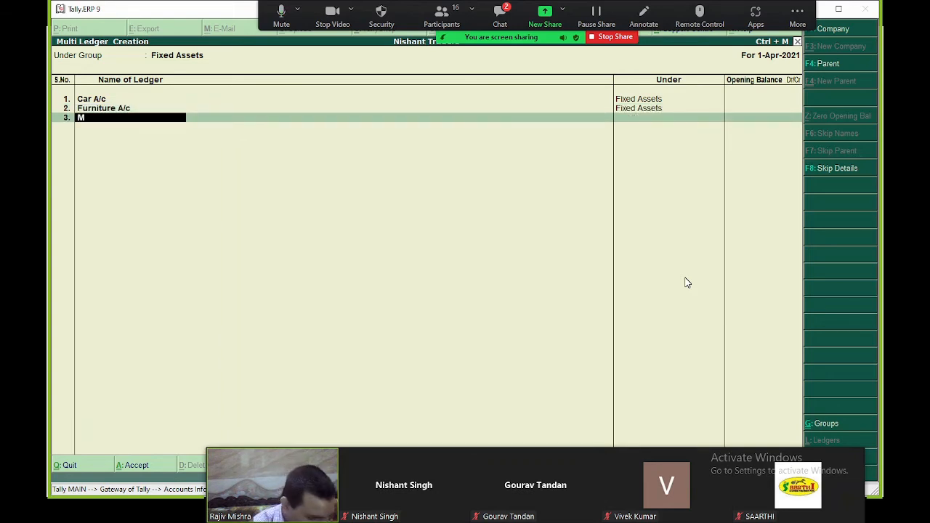
pyautogui.write('achinery A/c')
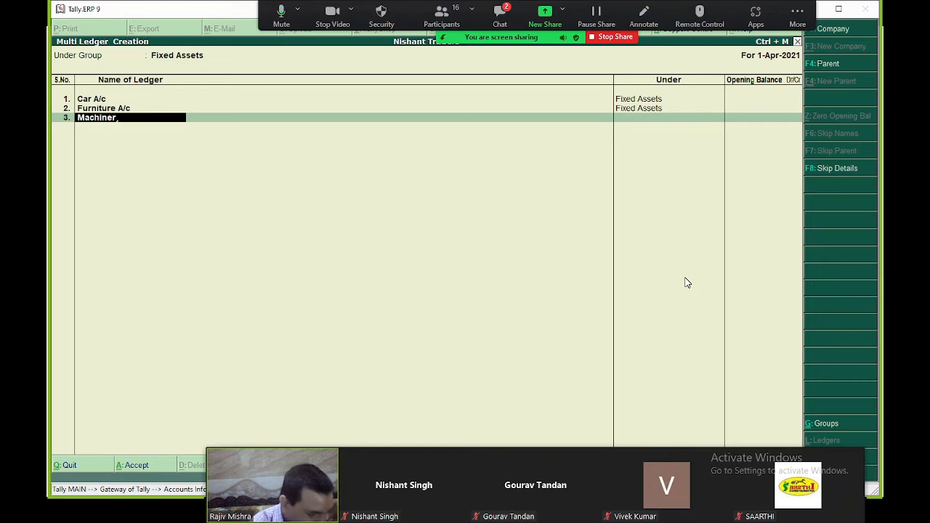
pyautogui.press('Return')
pyautogui.press('Return')
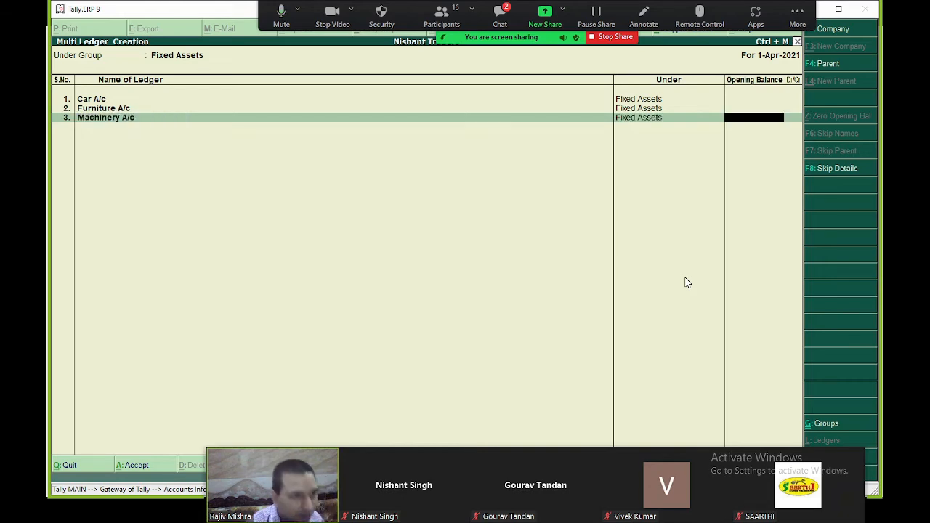
pyautogui.press('Return')
pyautogui.press('Return')
pyautogui.press('Return')
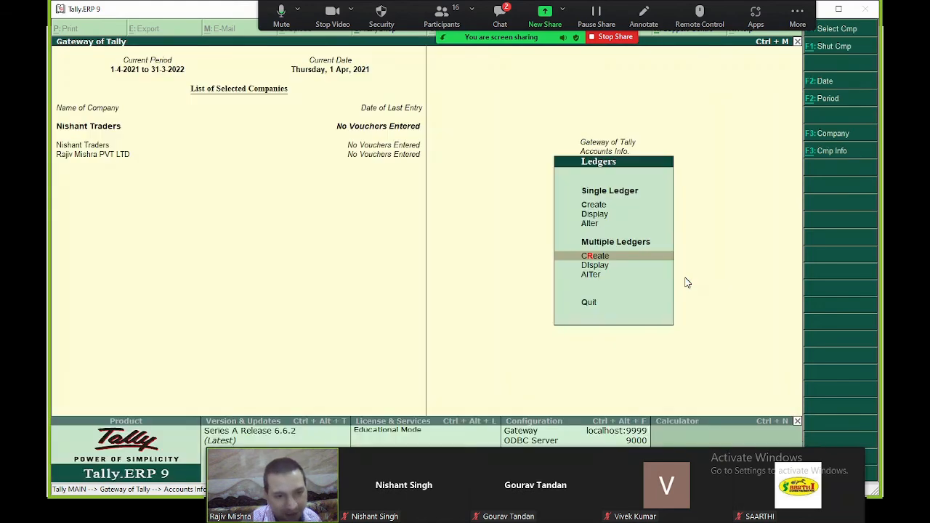
pyautogui.press('Escape')
pyautogui.press('Escape')
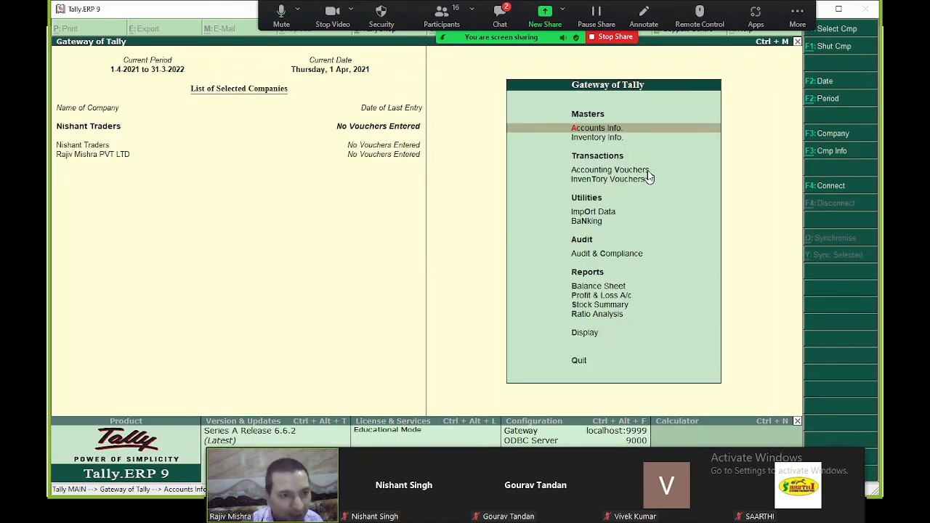
# - Shut Nishant Traders and the other open company
pyautogui.hotkey('alt', 'F1')
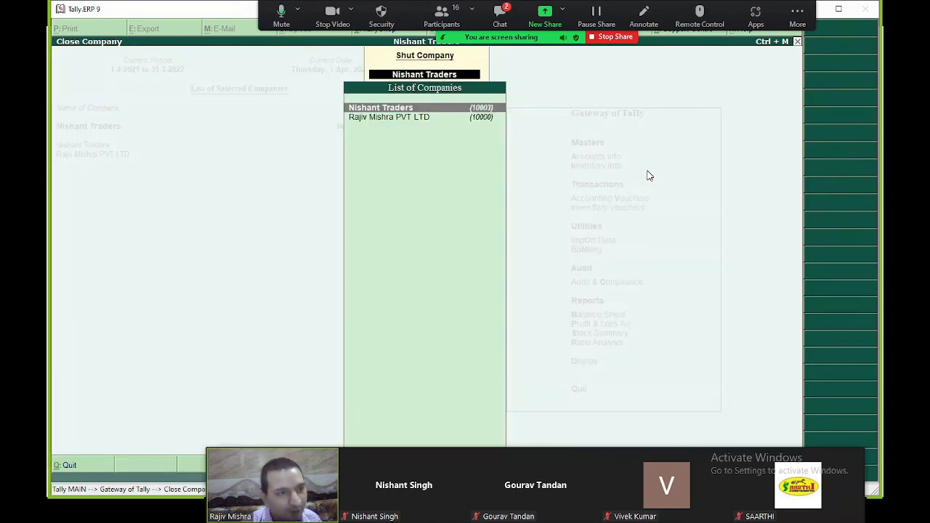
pyautogui.press('Return')
pyautogui.hotkey('alt', 'F1')
# - Open the vaulted company 10003 with its TallyVault password, then log in with user name and password
pyautogui.press('Return')
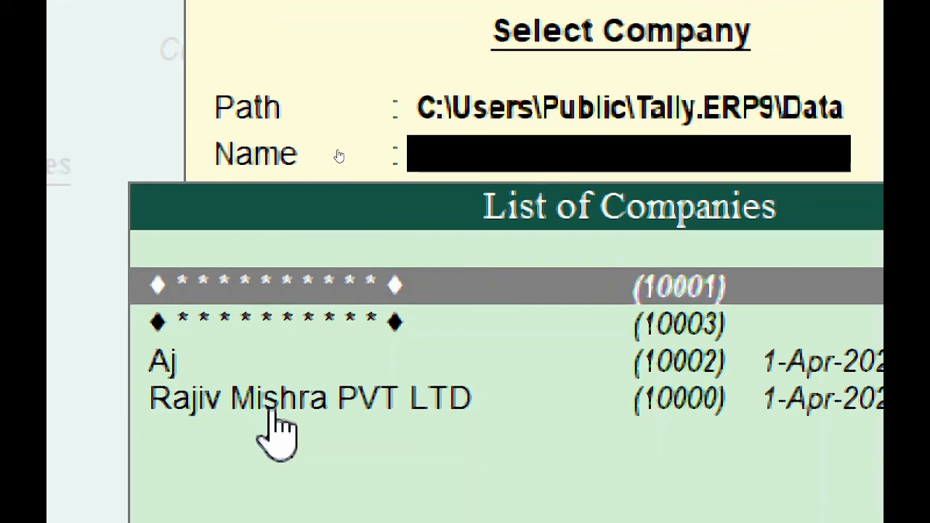
pyautogui.press('Down')
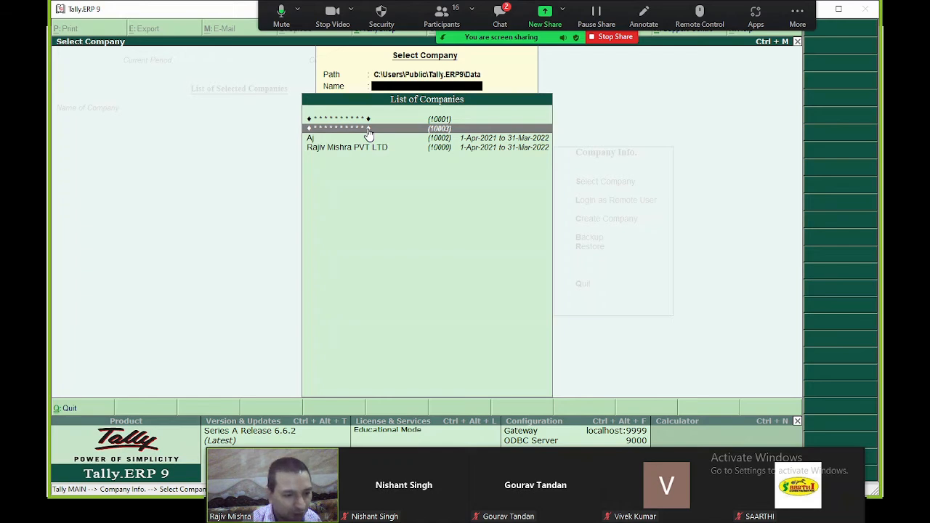
pyautogui.click(368, 134)
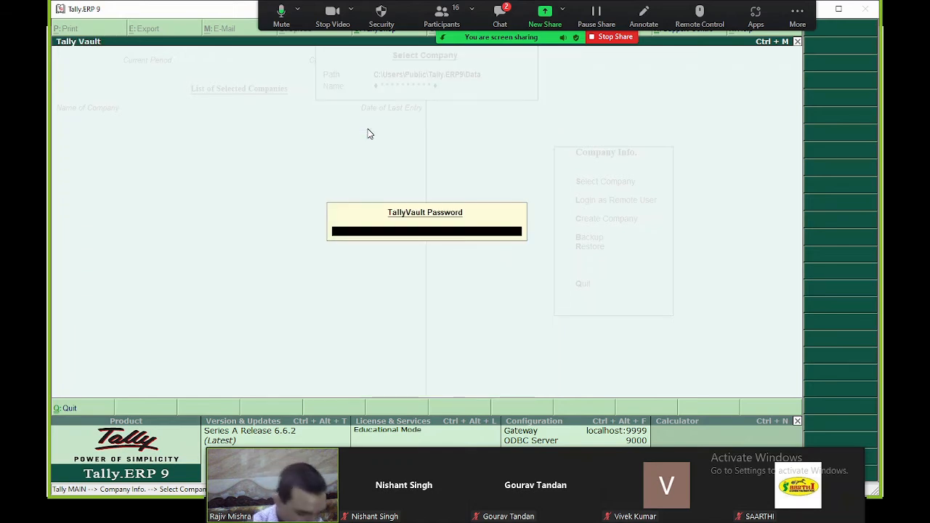
pyautogui.press('Return')
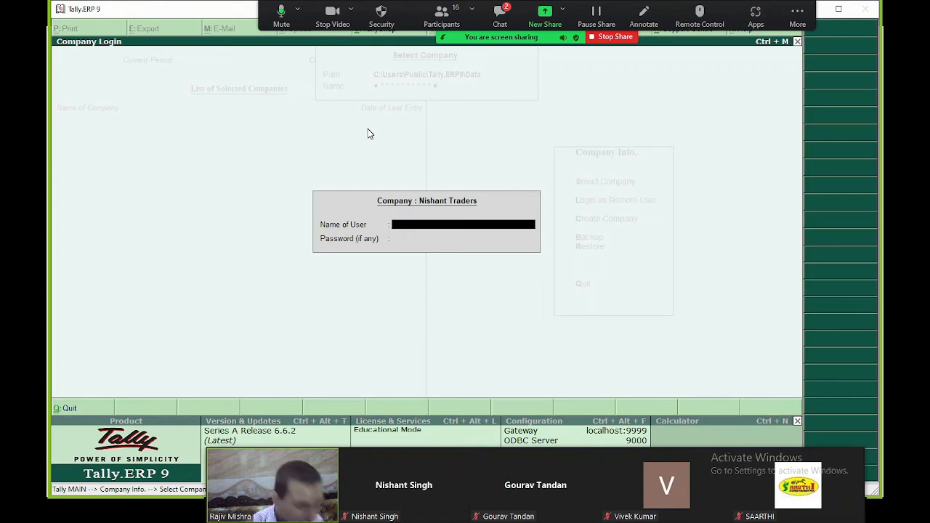
pyautogui.write('D')
pyautogui.press('Return')
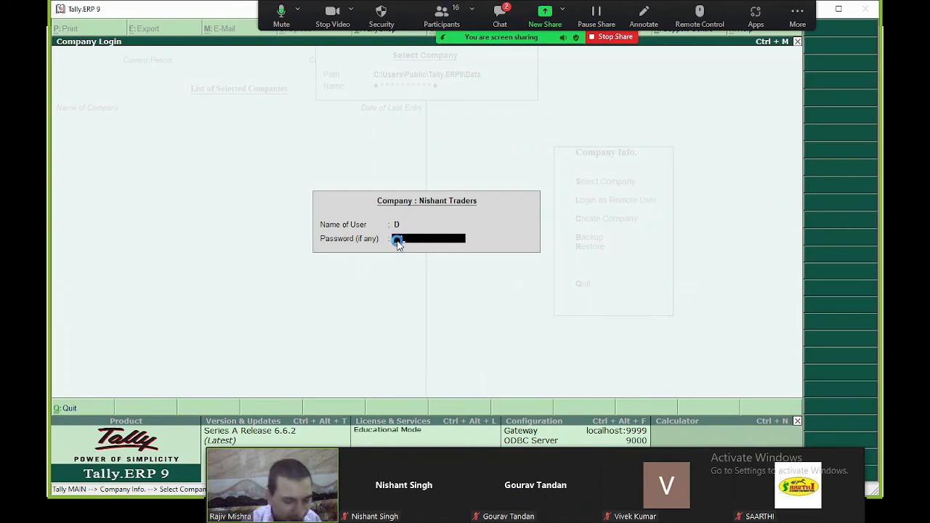
pyautogui.press('Return')
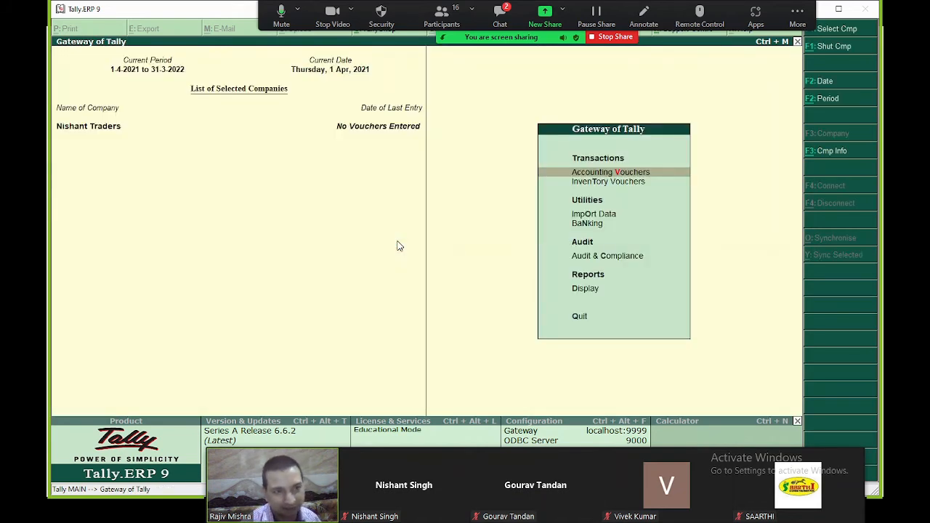
# - Cancel the quit prompt and open Accounting Vouchers from the Gateway of Tally
pyautogui.press('Escape')
pyautogui.press('n')
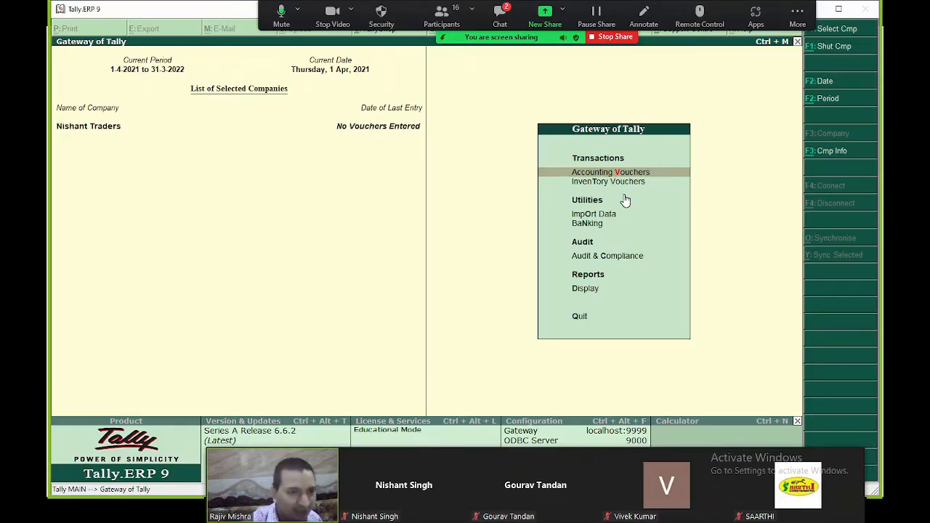
pyautogui.press('Return')
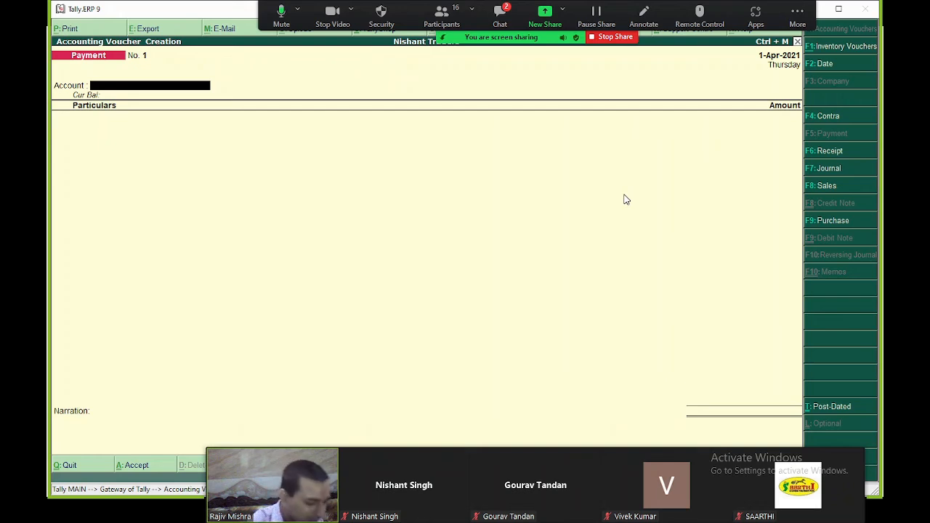
# - Record and save Payment voucher No. 1 paying 12000 from Cash to Furniture A/c
pyautogui.press('F6')
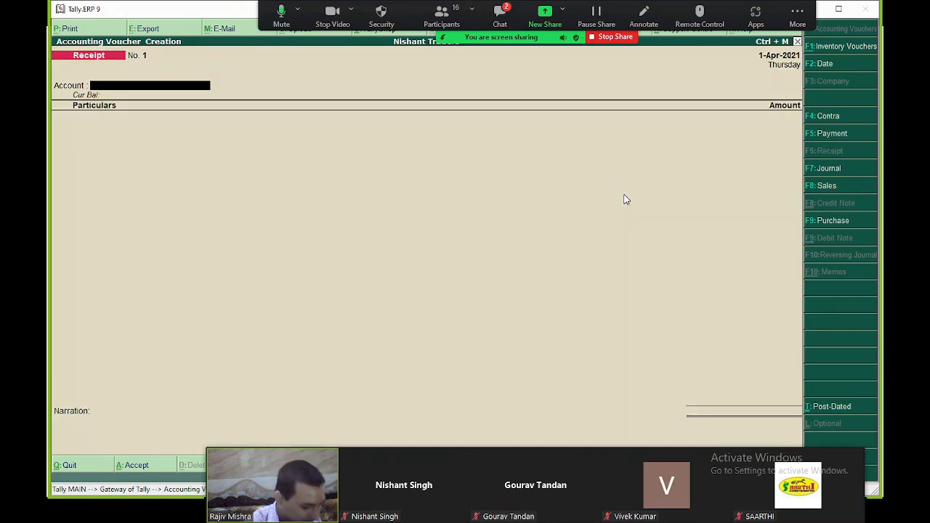
pyautogui.write('cash')
pyautogui.press('Return')
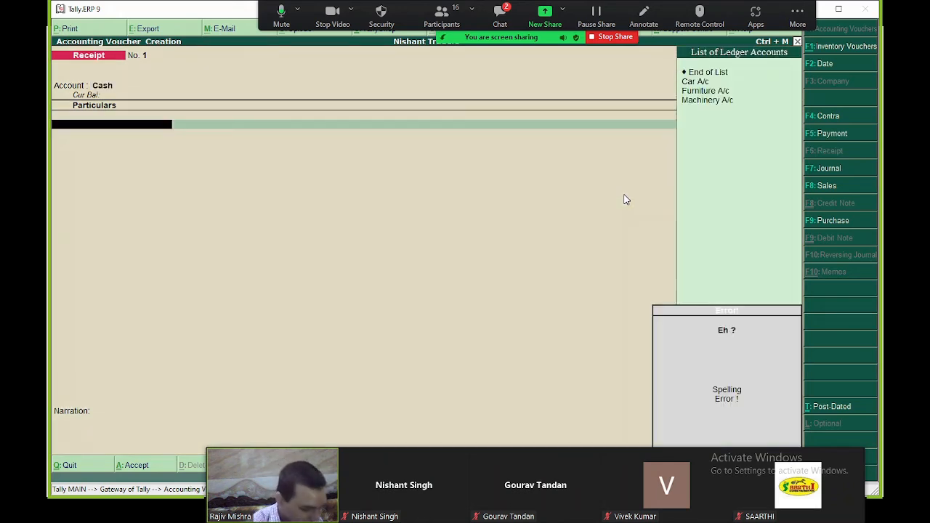
pyautogui.write('Fu')
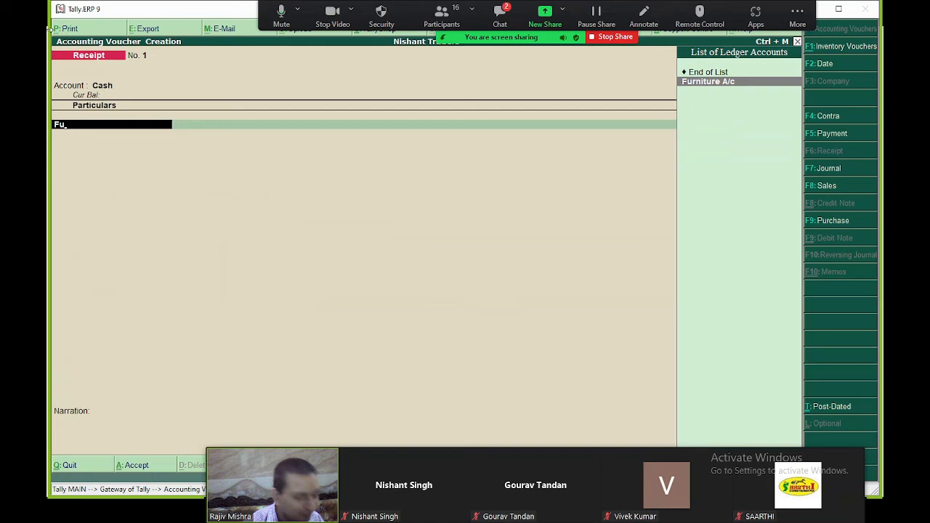
pyautogui.press('F5')
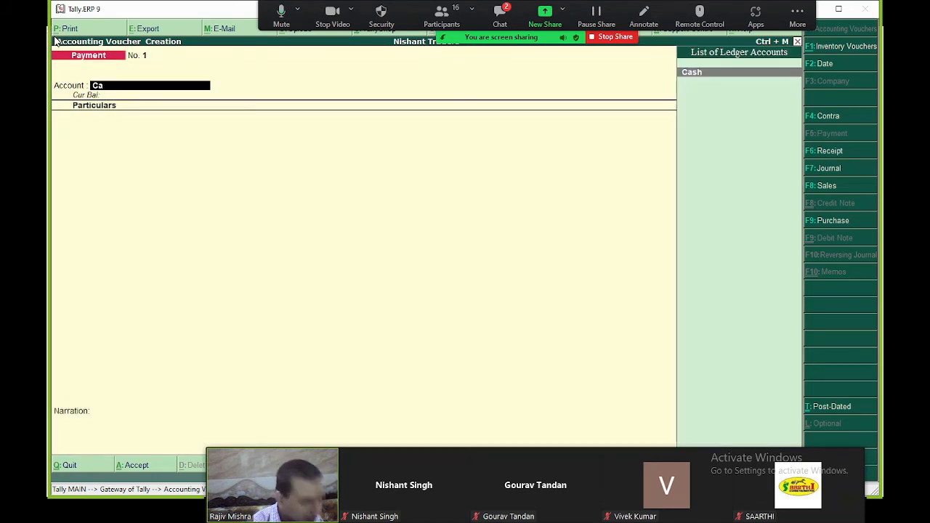
pyautogui.press('Return')
pyautogui.write('F')
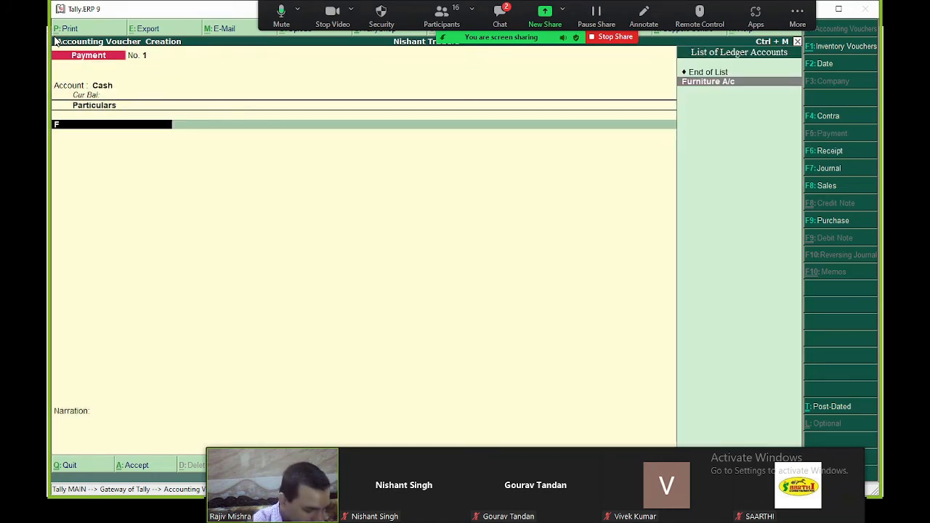
pyautogui.write('urn')
pyautogui.press('Return')
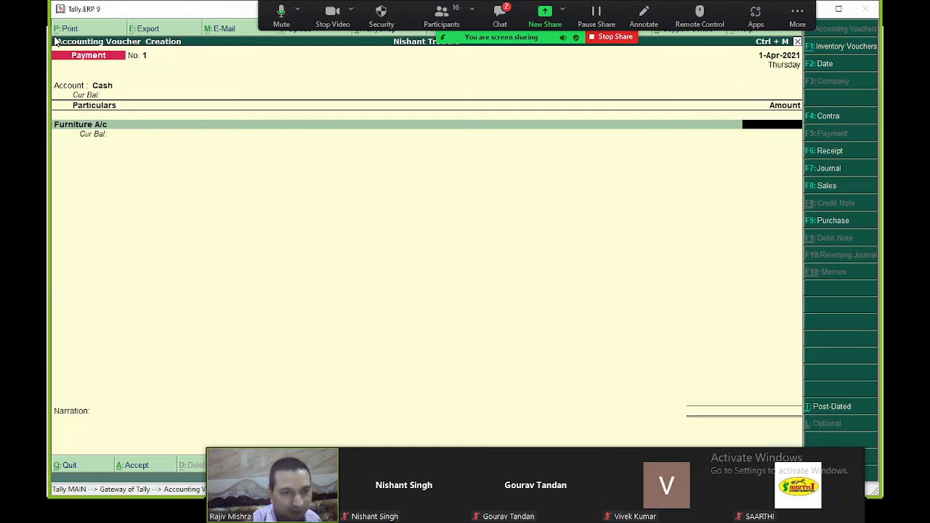
pyautogui.write('12000')
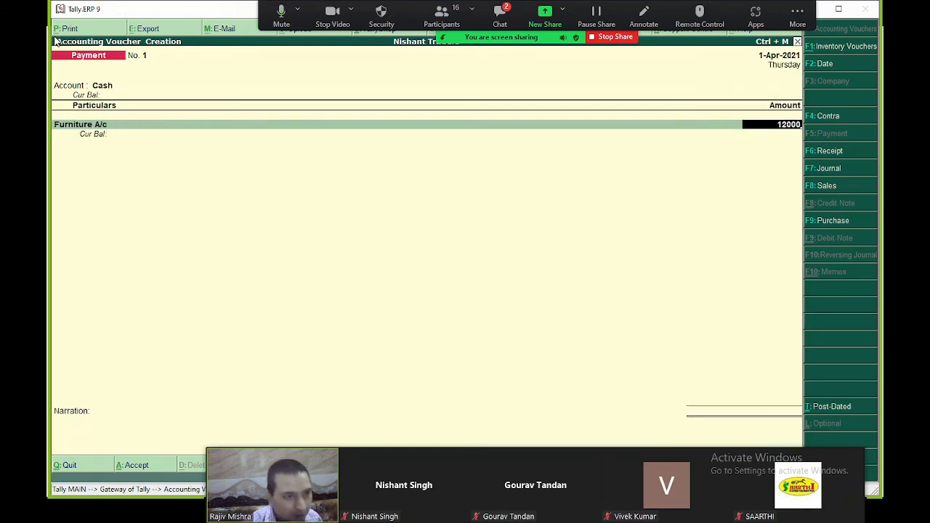
pyautogui.hotkey('ctrl', 'a')
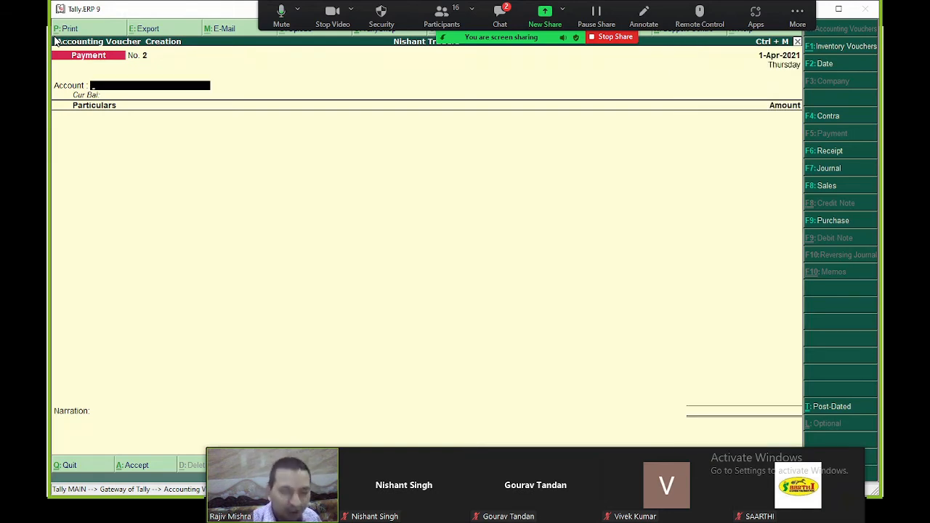
# - Set Cash as the account on Payment voucher No. 2
pyautogui.press('Return')
pyautogui.press('BackSpace')
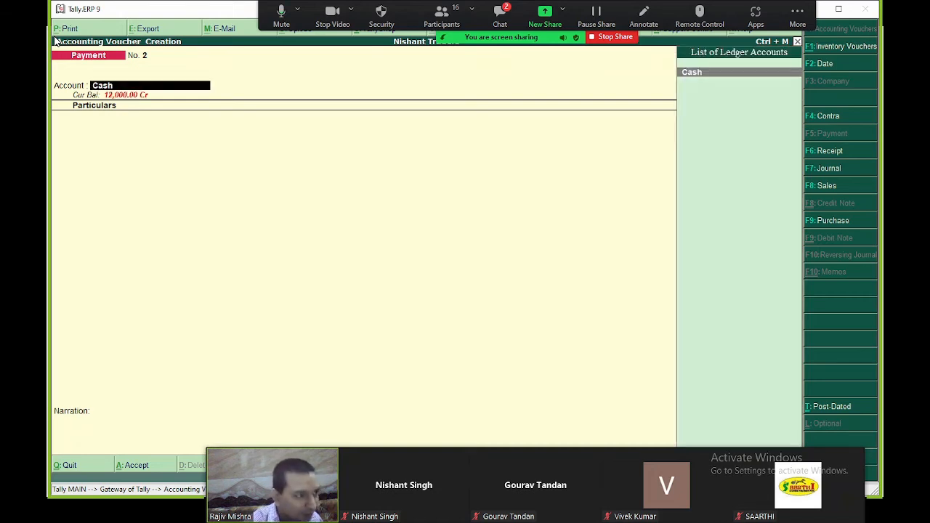
pyautogui.write('Cash')
pyautogui.press('Return')
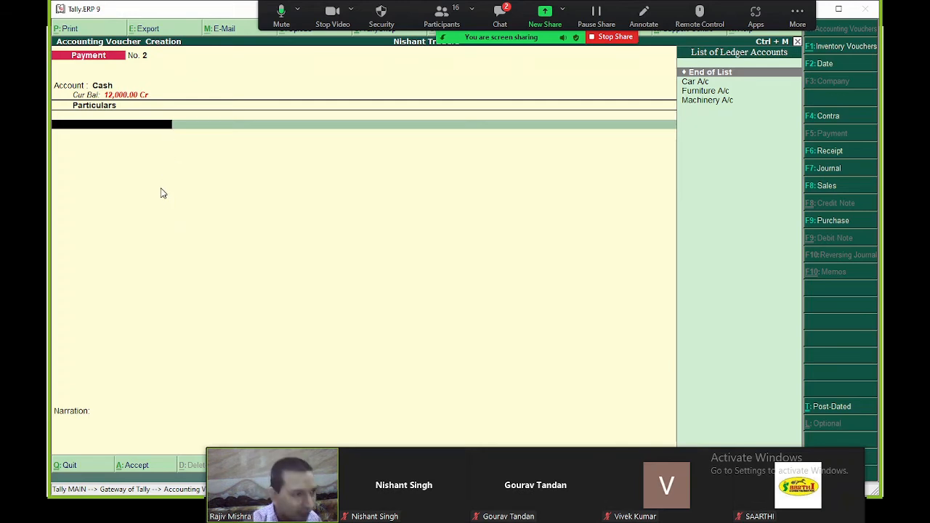
# - Dismiss the No Access Allowed error, move Zoom's video strip aside, and exit the Payment voucher
pyautogui.hotkey('alt', 'c')
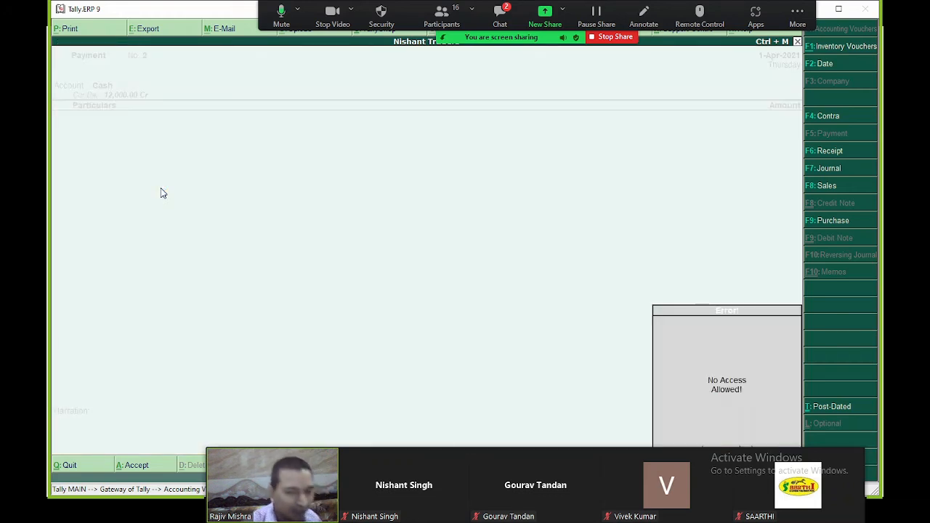
pyautogui.click(723, 386)
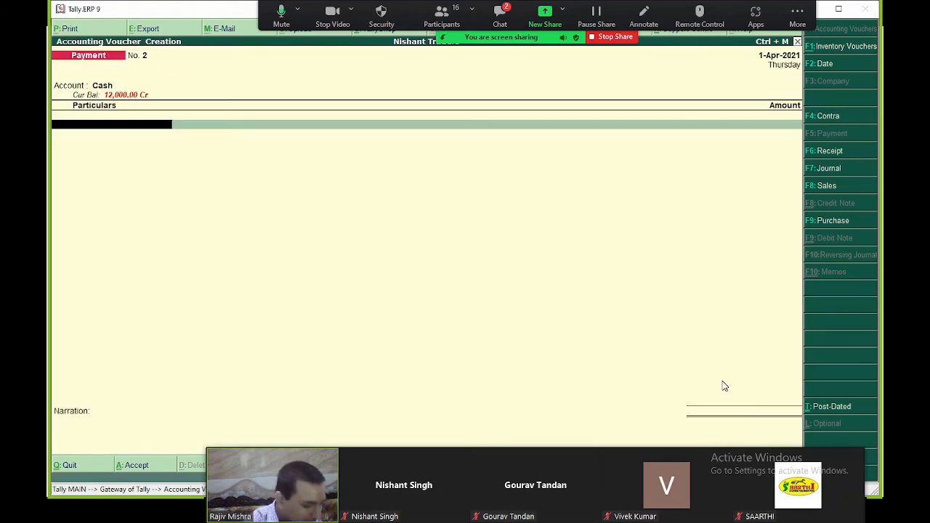
pyautogui.hotkey('alt', 'c')
pyautogui.click(725, 387)
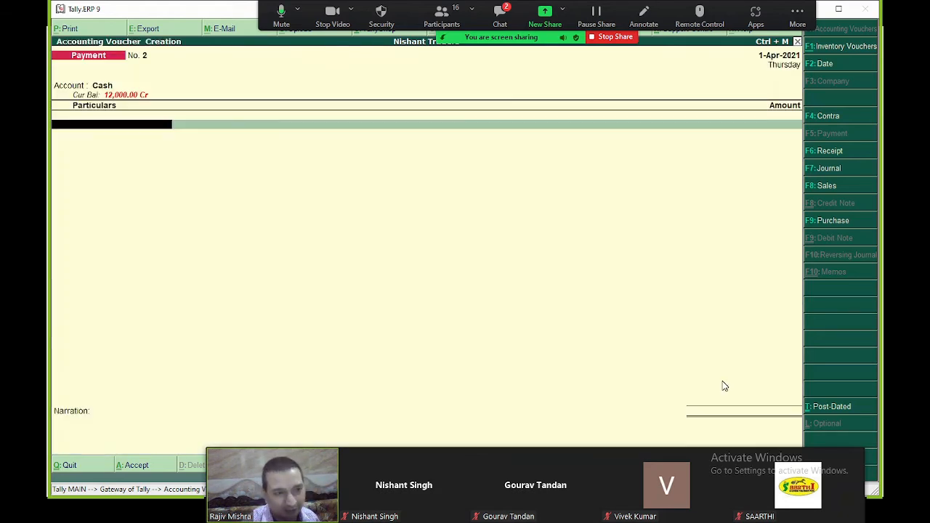
pyautogui.hotkey('alt', 'c')
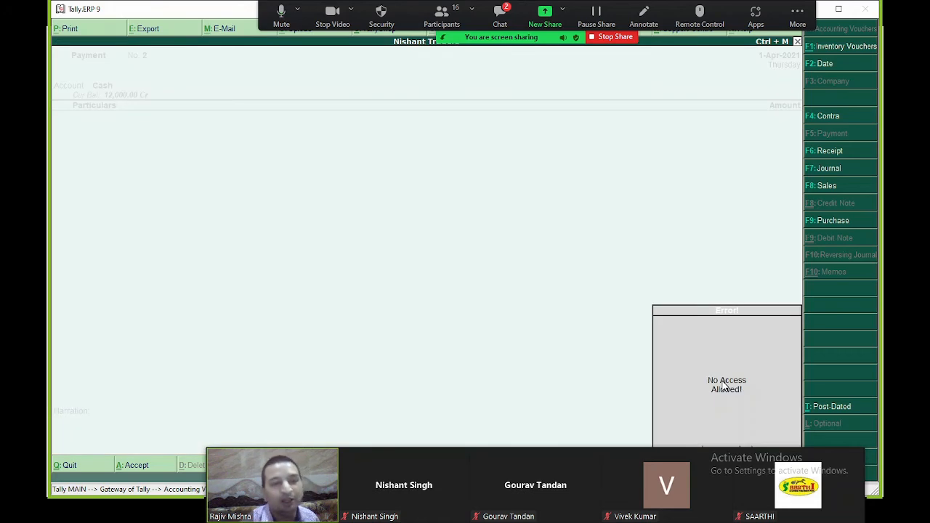
pyautogui.click(725, 388)
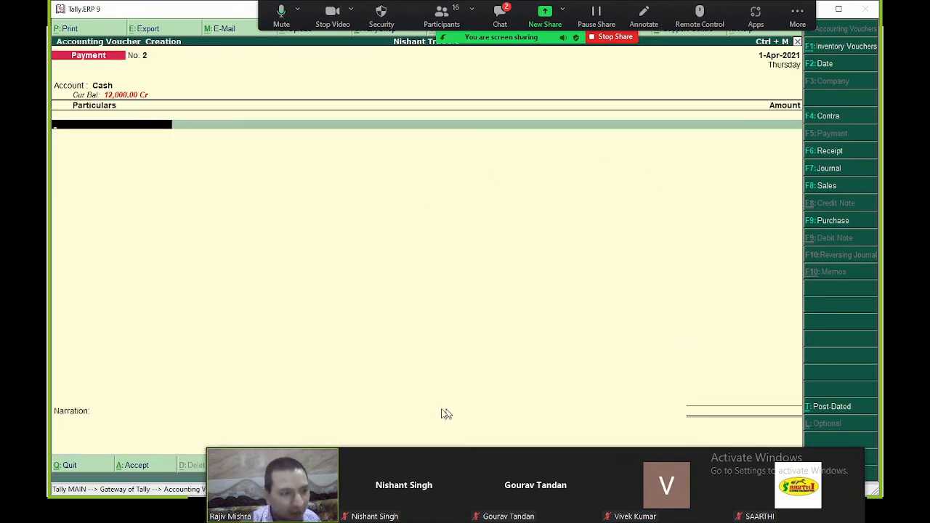
pyautogui.moveTo(390, 455); pyautogui.dragTo(297, 409)
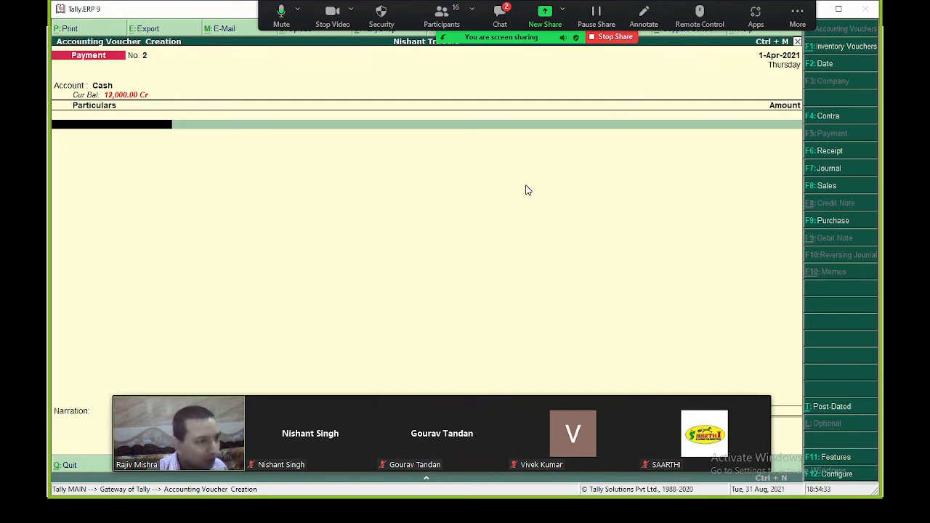
pyautogui.press('Escape')
pyautogui.press('Escape')
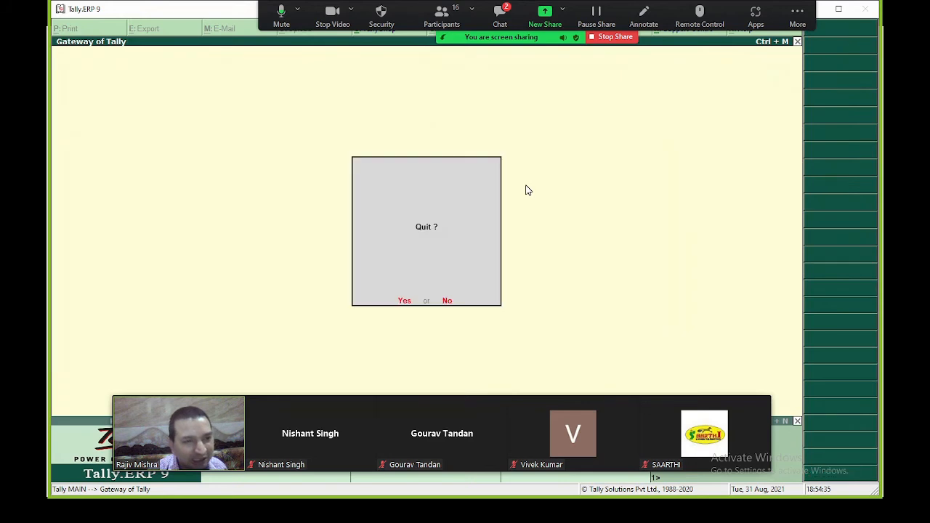
# - Decline quitting Tally and shut the open Nishant Traders company
pyautogui.press('n')
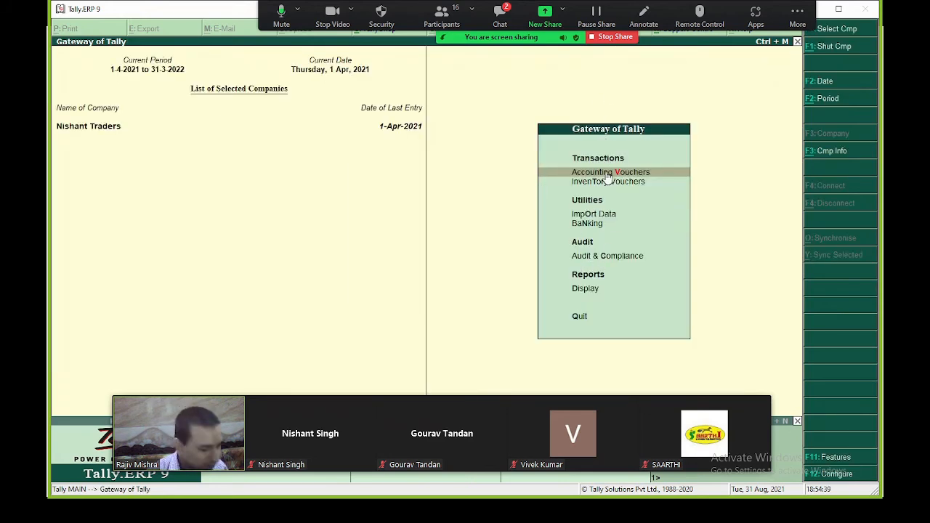
pyautogui.press('Escape')
pyautogui.press('n')
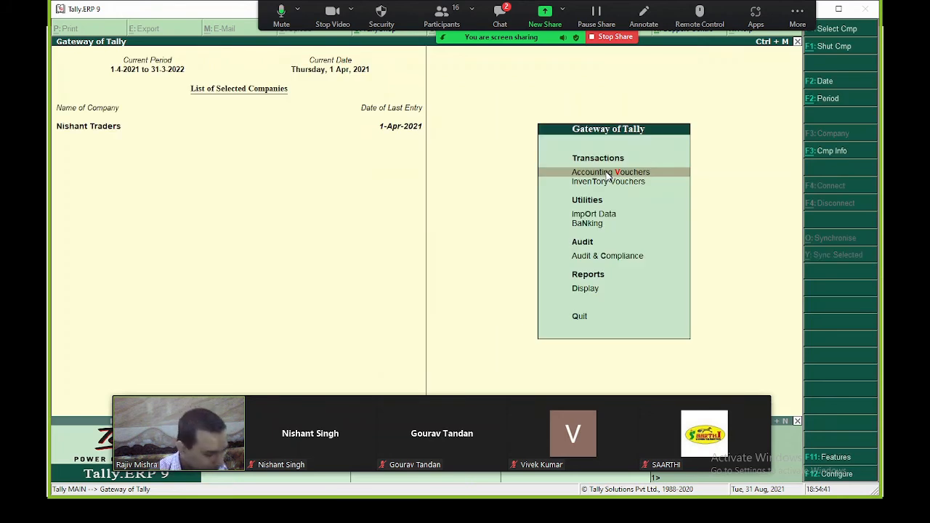
pyautogui.hotkey('alt', 'F1')
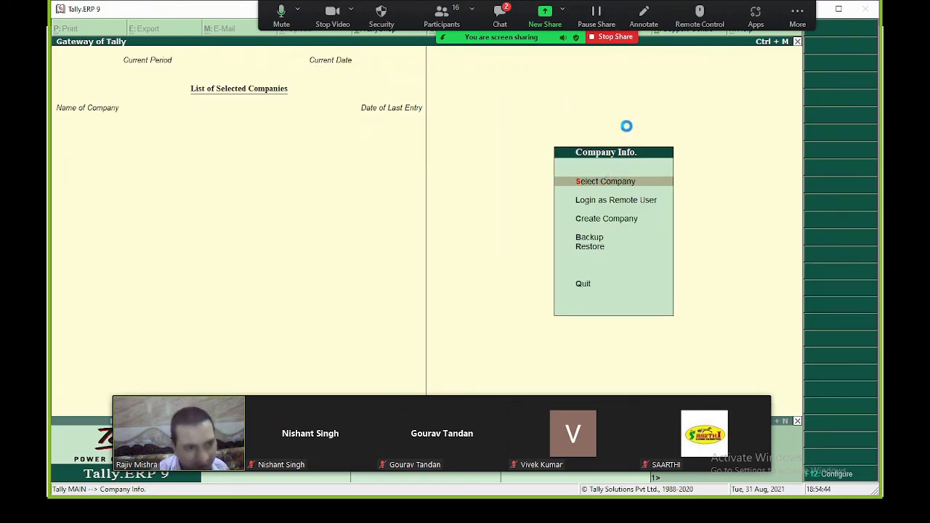
# - Reopen vaulted Nishant Traders with its TallyVault password, user name and login password
pyautogui.press('Return')
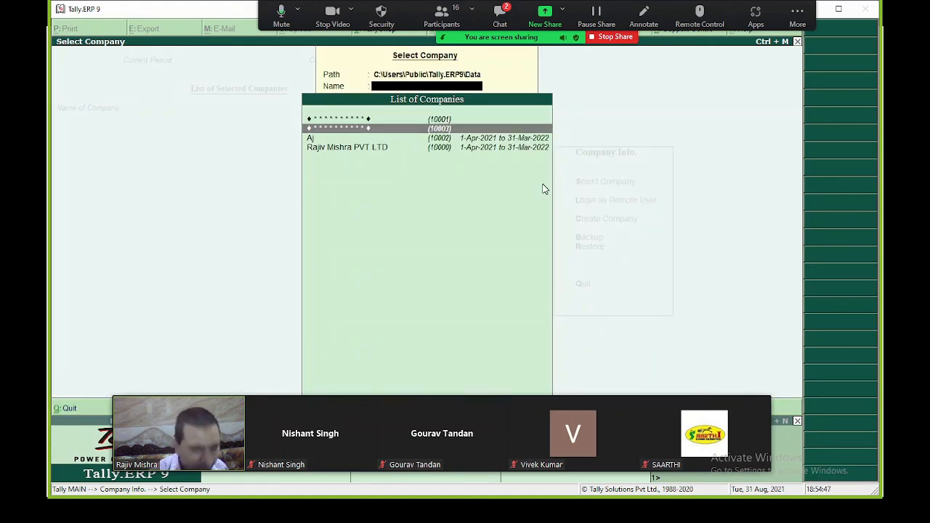
pyautogui.press('Return')
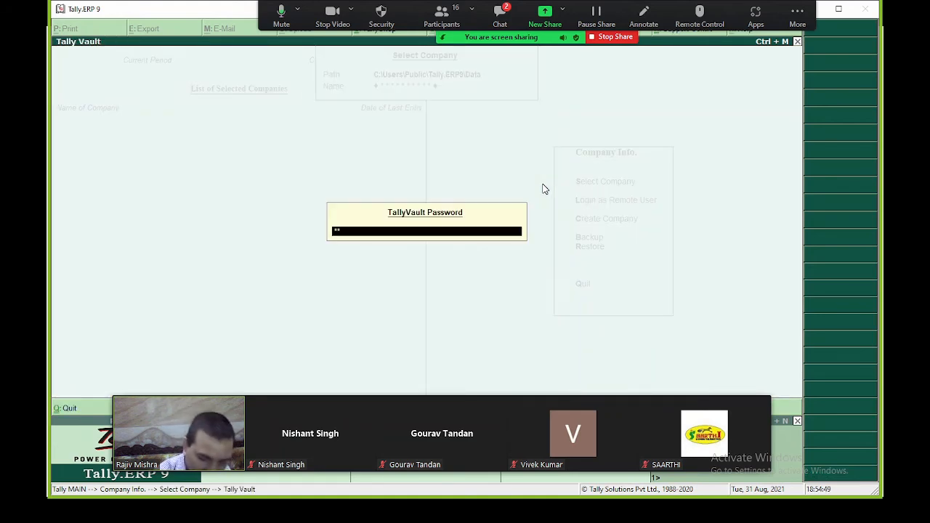
pyautogui.press('Return')
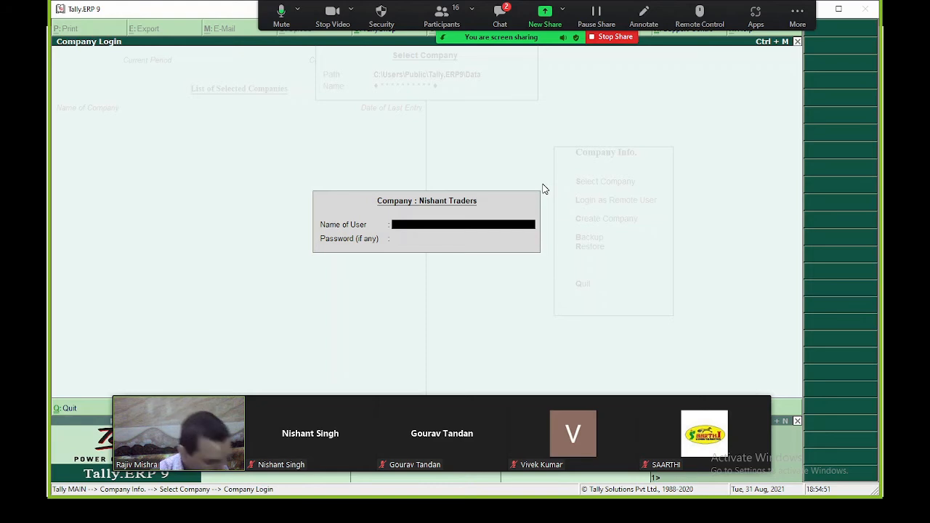
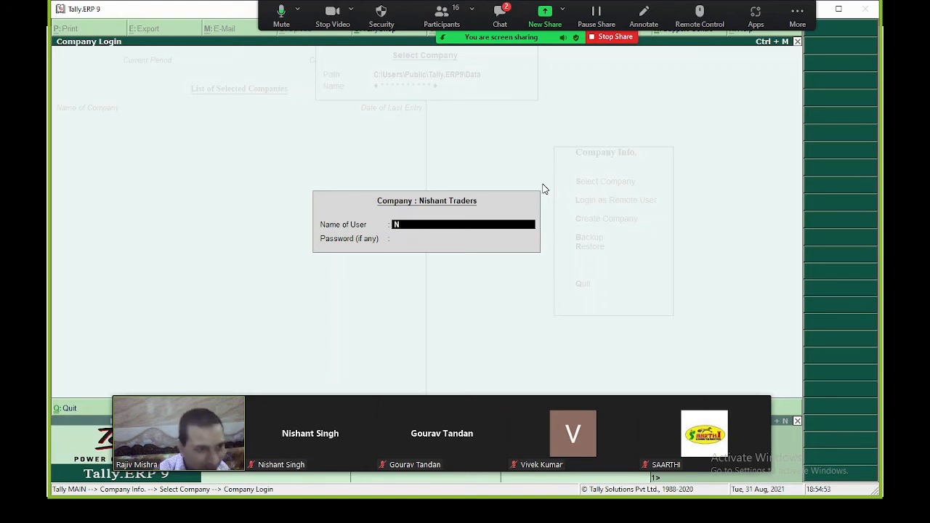
pyautogui.press('Return')
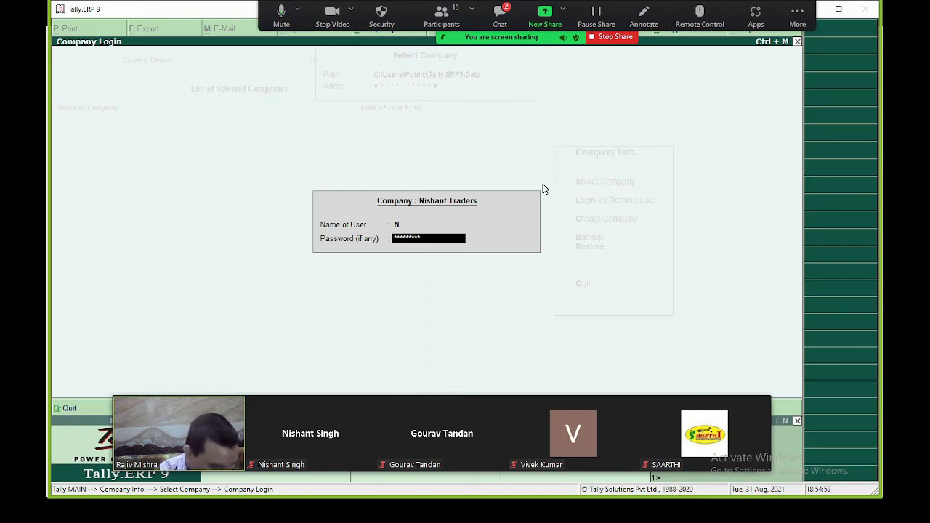
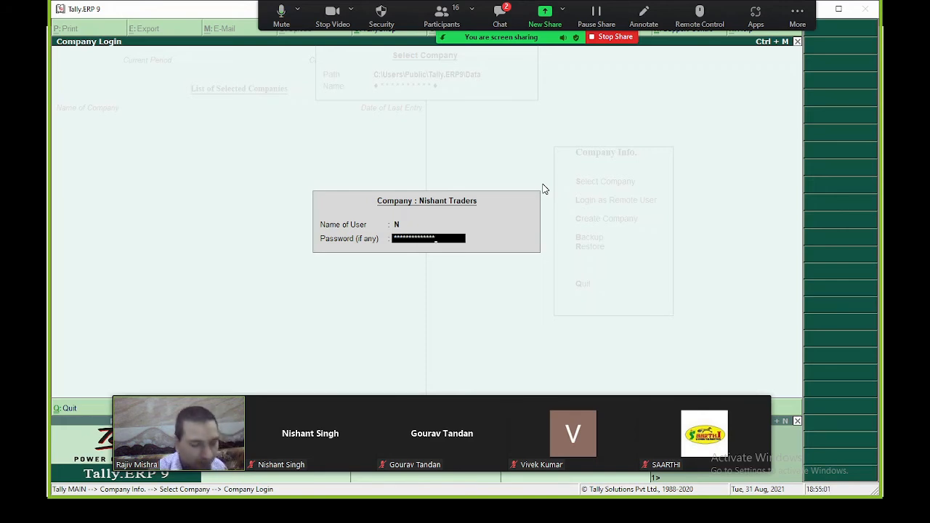
pyautogui.press('Return')
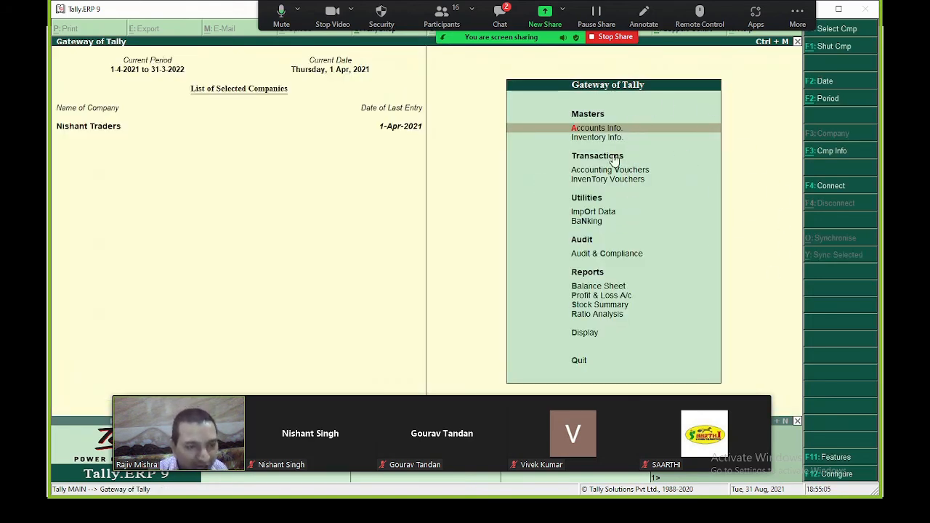
pyautogui.click(605, 37)
pyautogui.moveTo(423, 431)
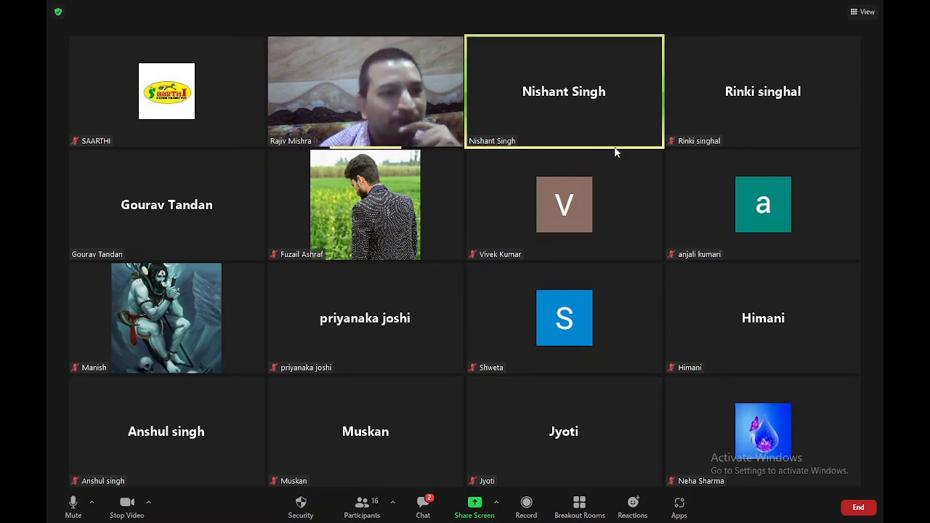
pyautogui.moveTo(615, 138)
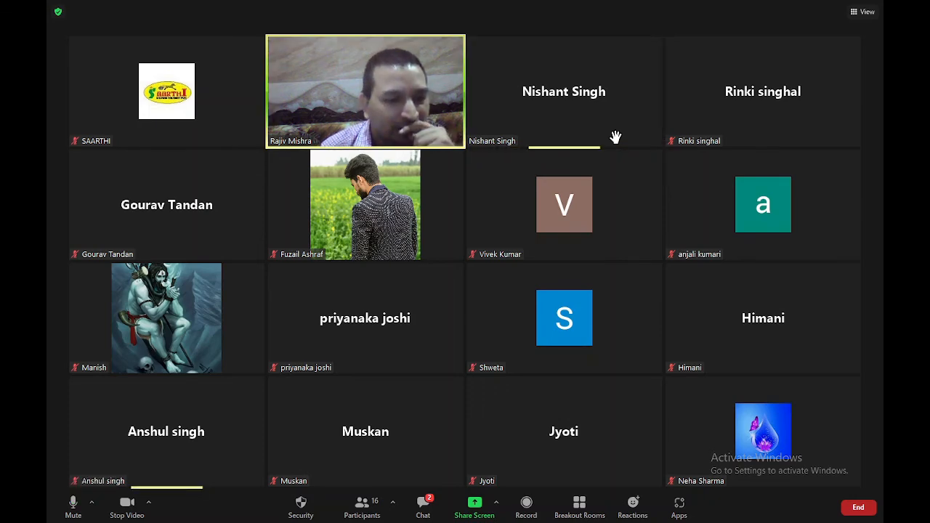
pyautogui.click(476, 506)
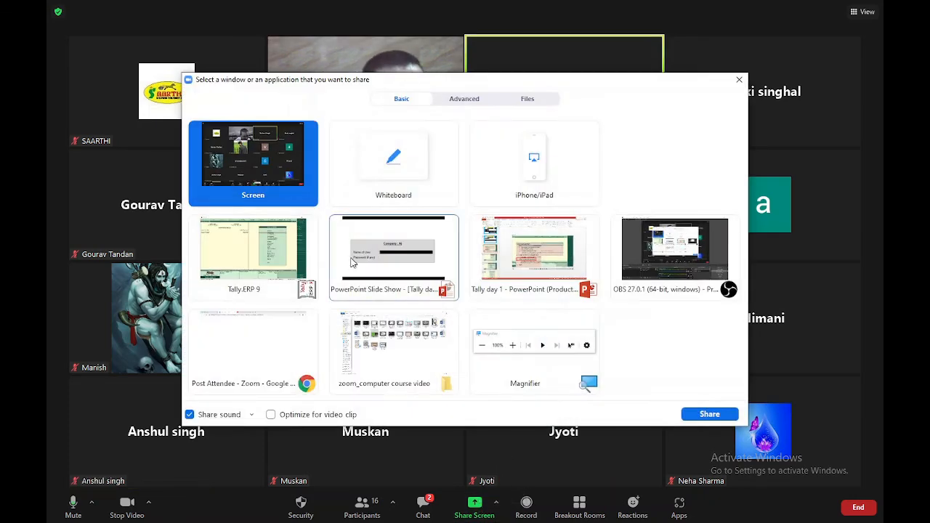
pyautogui.doubleClick(256, 250)
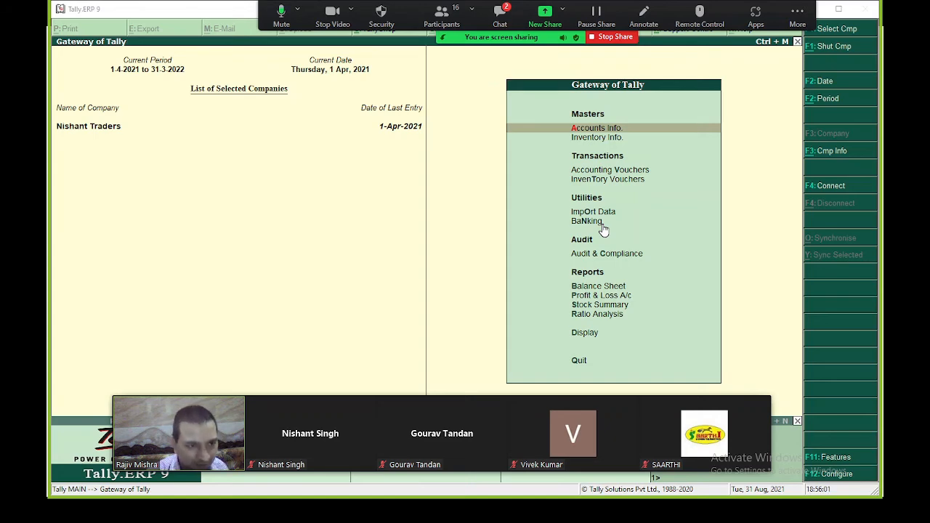
# - Open Company Info with Alt+F3, clear Zoom's time-limit notice, and choose Change TallyVault
pyautogui.hotkey('alt', 'F3')
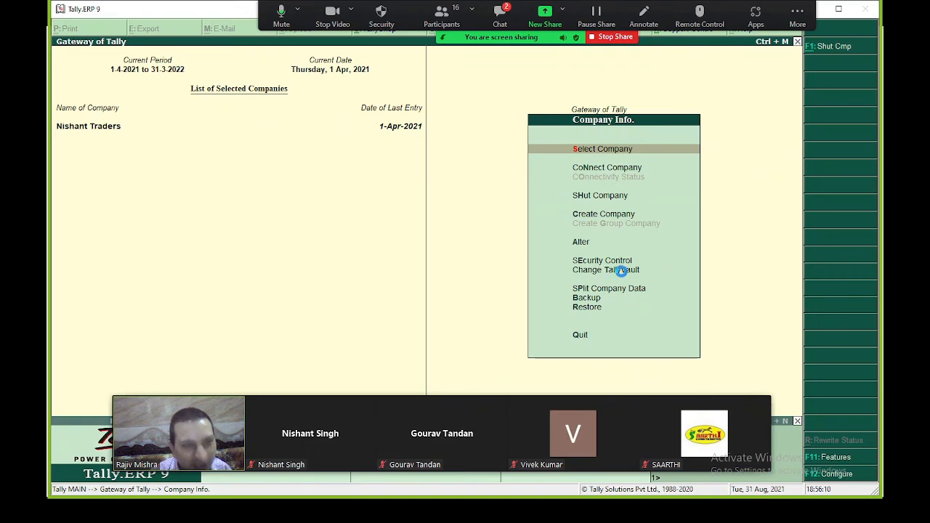
pyautogui.press('Return')
pyautogui.press('Return')
pyautogui.press('Return')
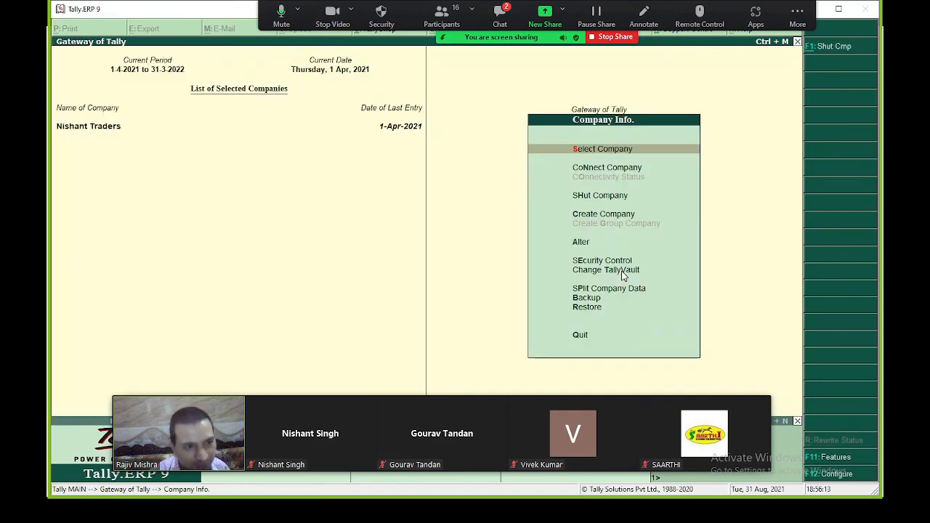
pyautogui.press('Escape')
pyautogui.press('Escape')
pyautogui.press('Escape')
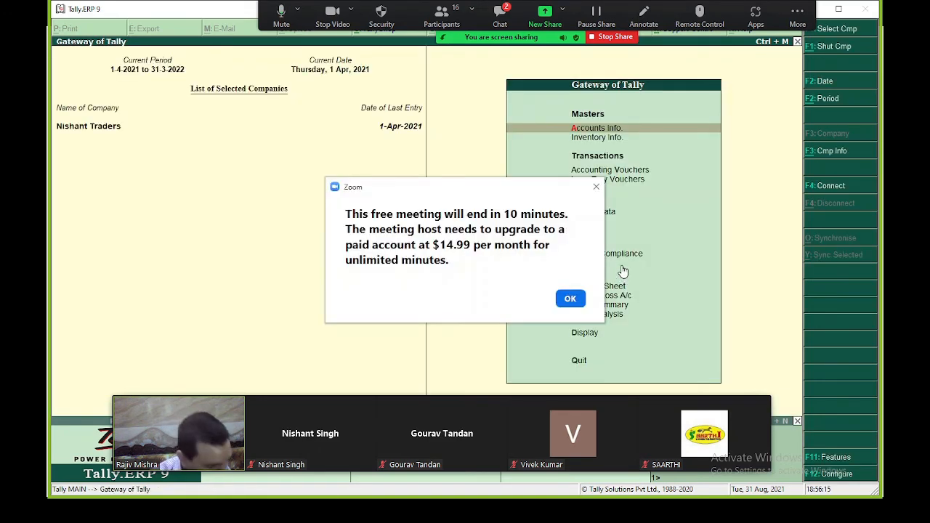
pyautogui.hotkey('alt', 'F3')
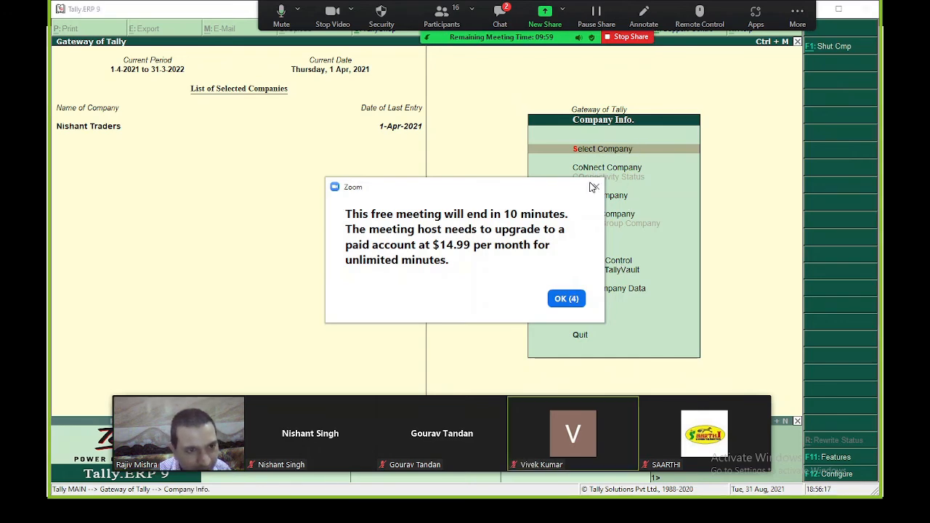
pyautogui.click(572, 298)
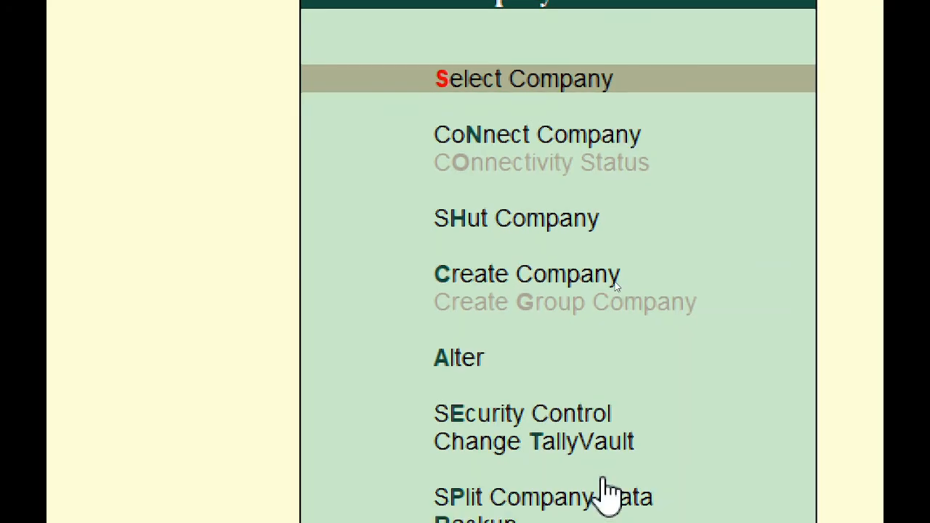
pyautogui.click(549, 445)
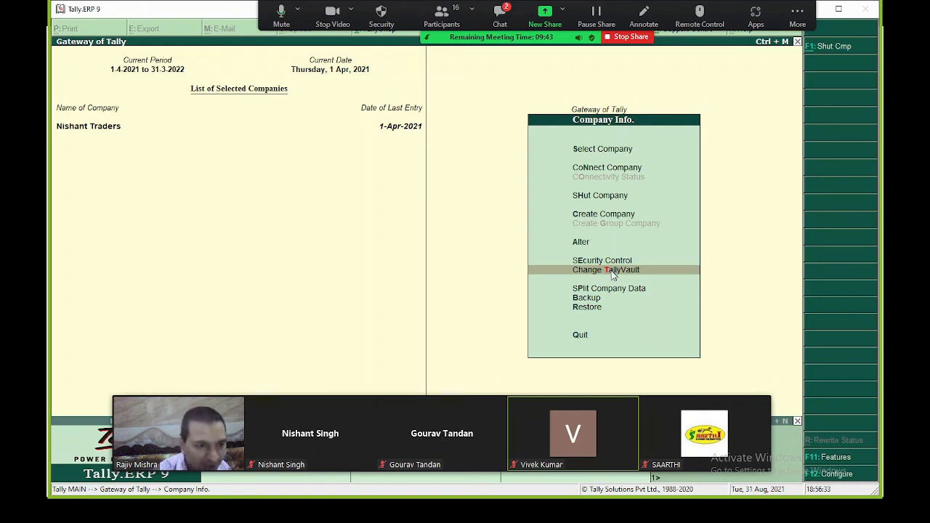
pyautogui.click(612, 272)
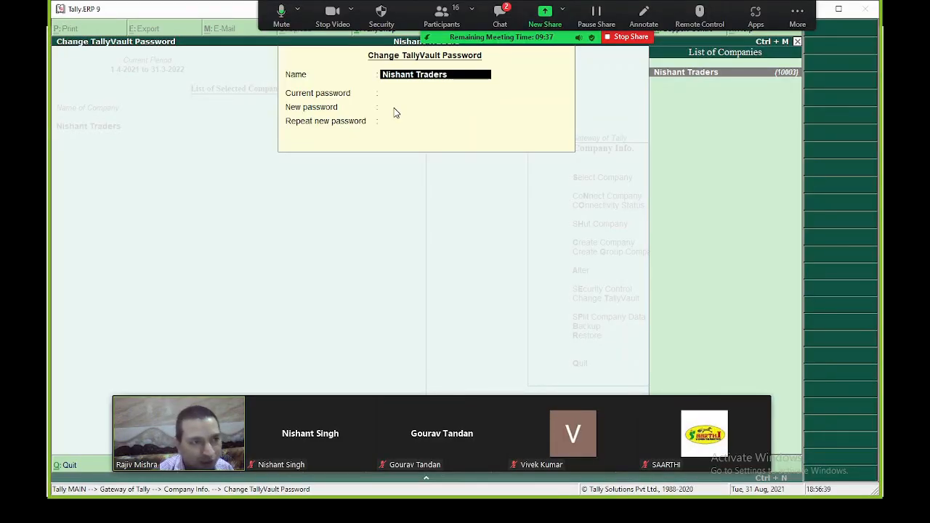
# - Enter the current TallyVault password and the new one twice for Nishant Traders, confirming the change
pyautogui.press('Return')
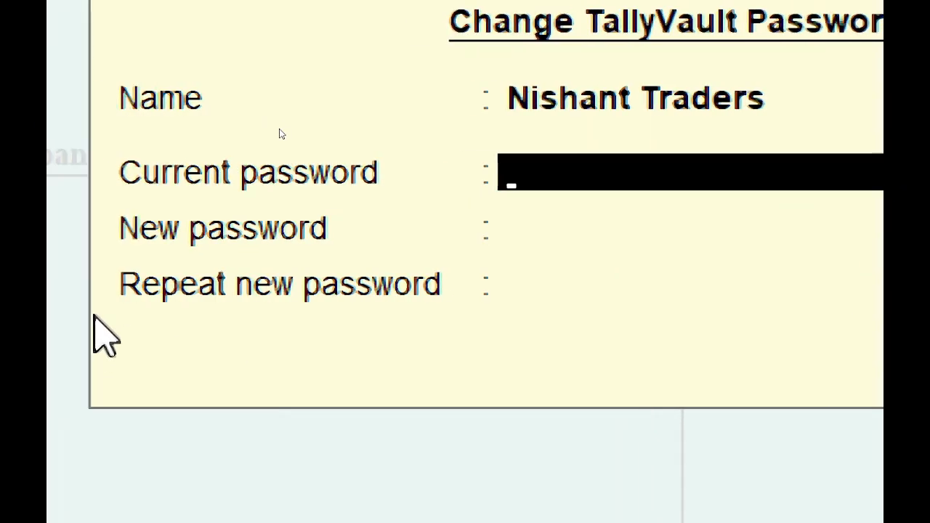
pyautogui.write('**')
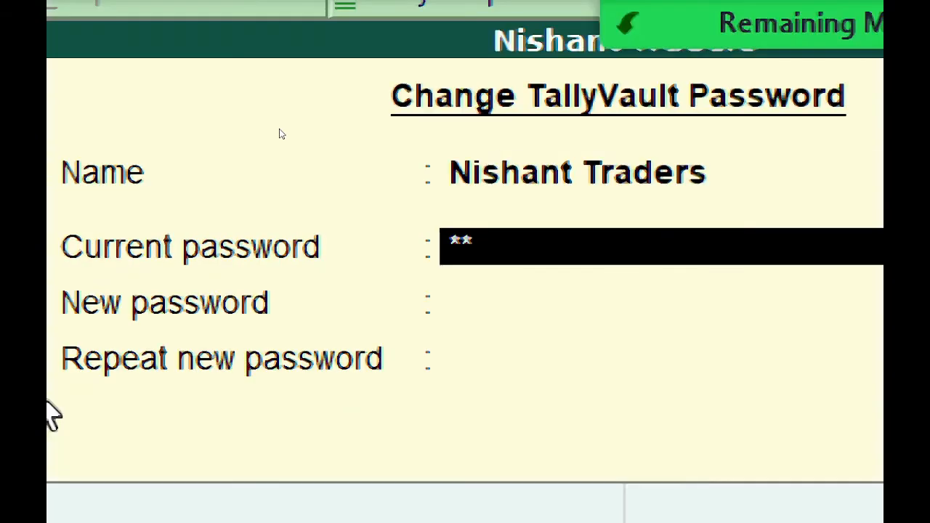
pyautogui.write('*')
pyautogui.press('Return')
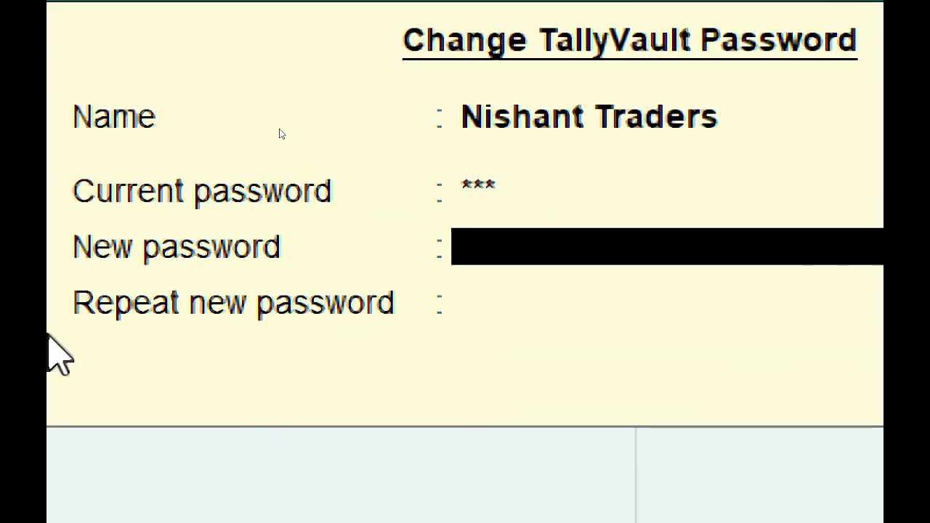
pyautogui.write('******')
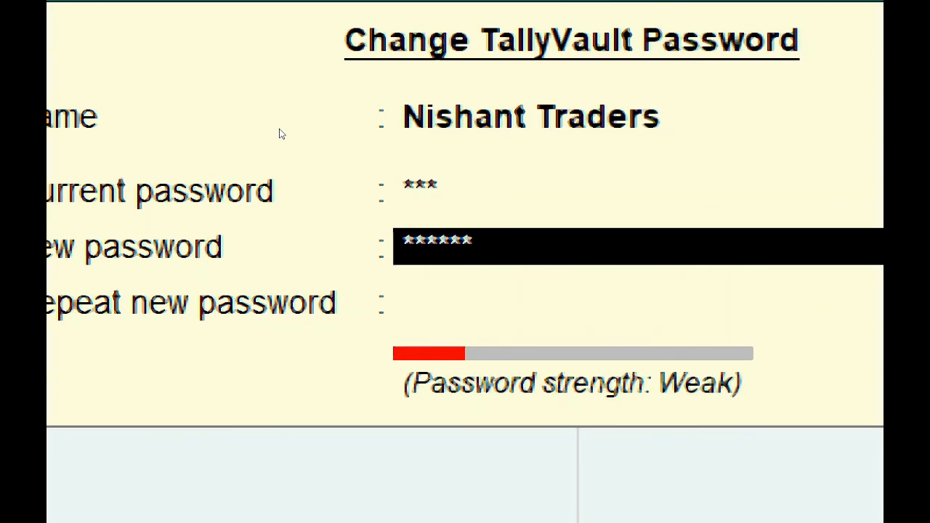
pyautogui.press('Return')
pyautogui.write('****')
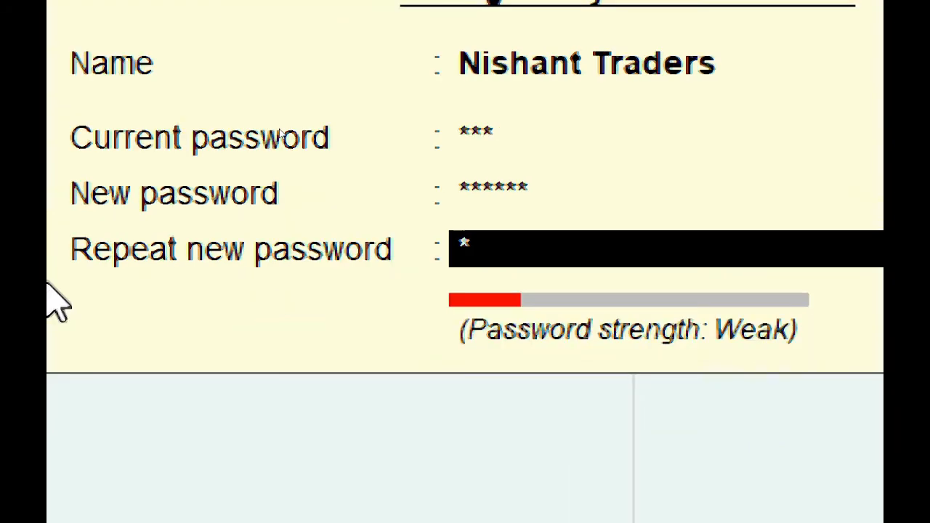
pyautogui.write('**')
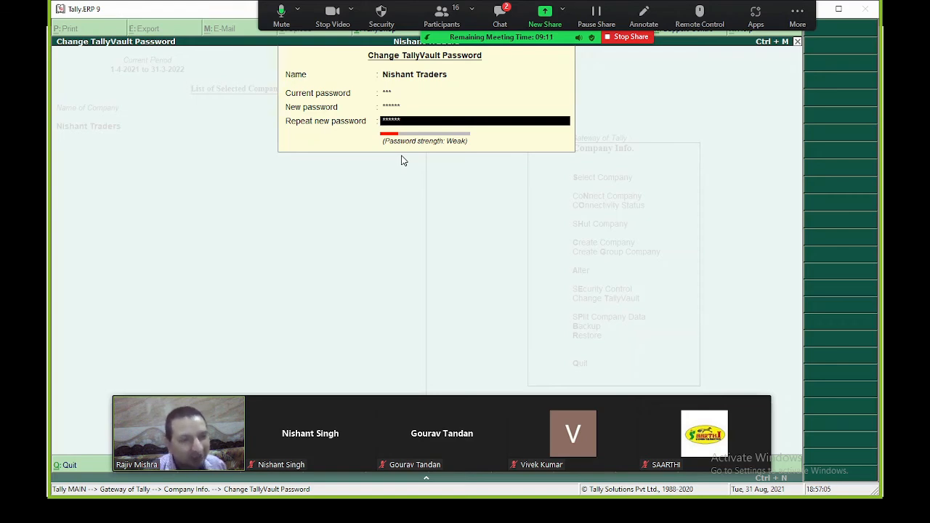
pyautogui.press('Return')
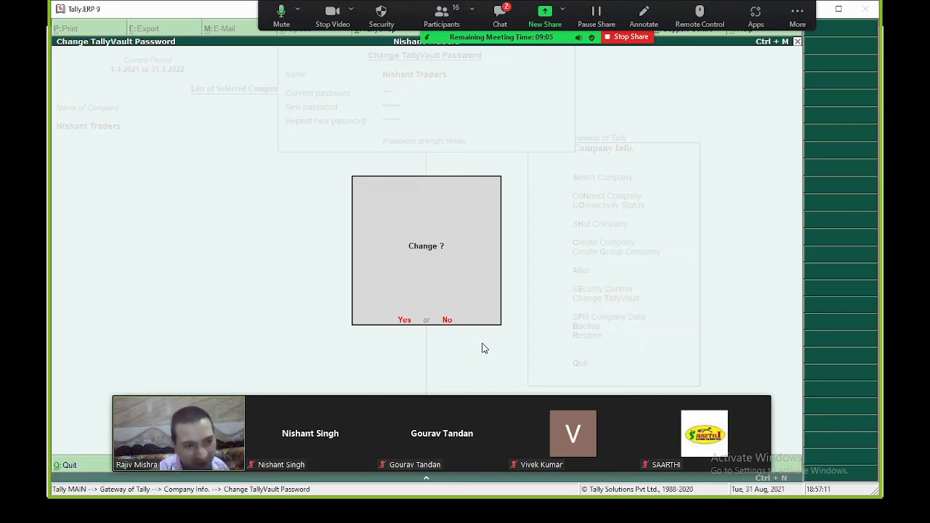
pyautogui.press('y')
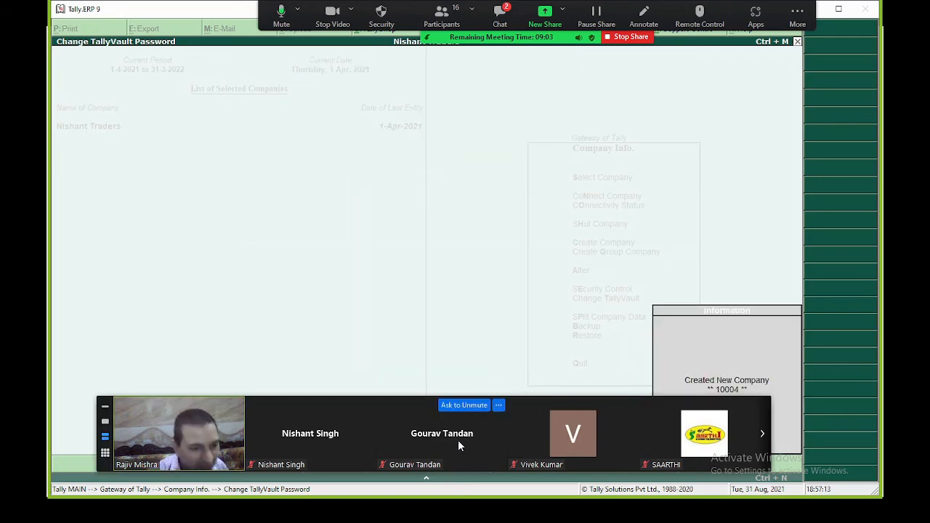
pyautogui.moveTo(409, 415); pyautogui.dragTo(425, 67)
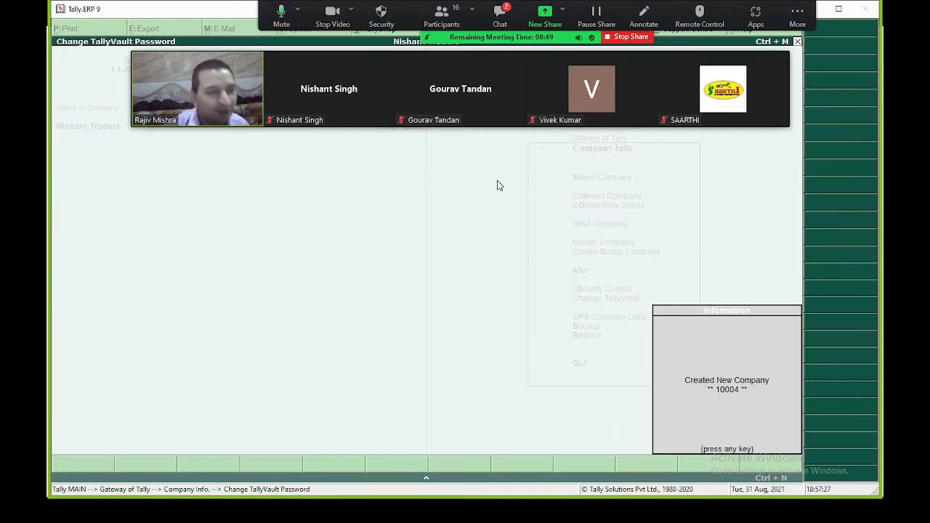
# - Dismiss the new company 10004 notice, check the company list, and return to the Gateway
pyautogui.click(700, 320)
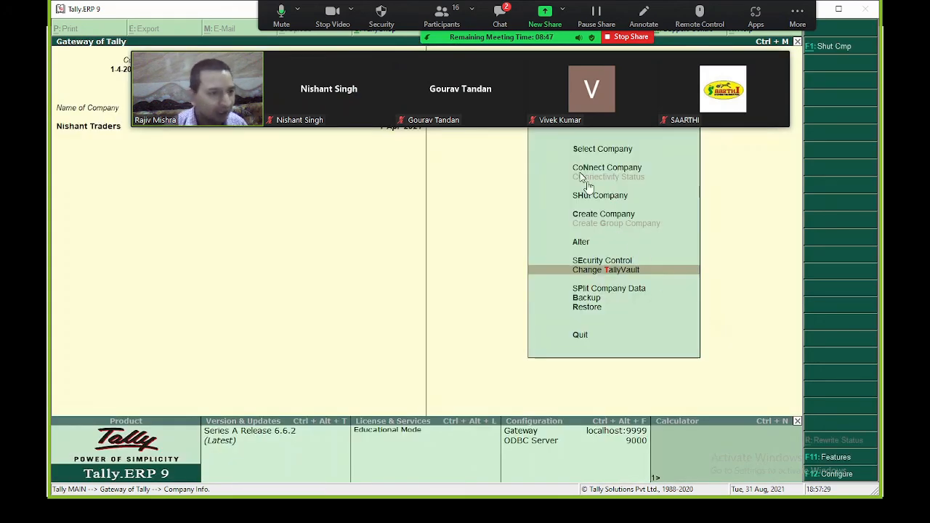
pyautogui.moveTo(232, 99); pyautogui.dragTo(206, 462)
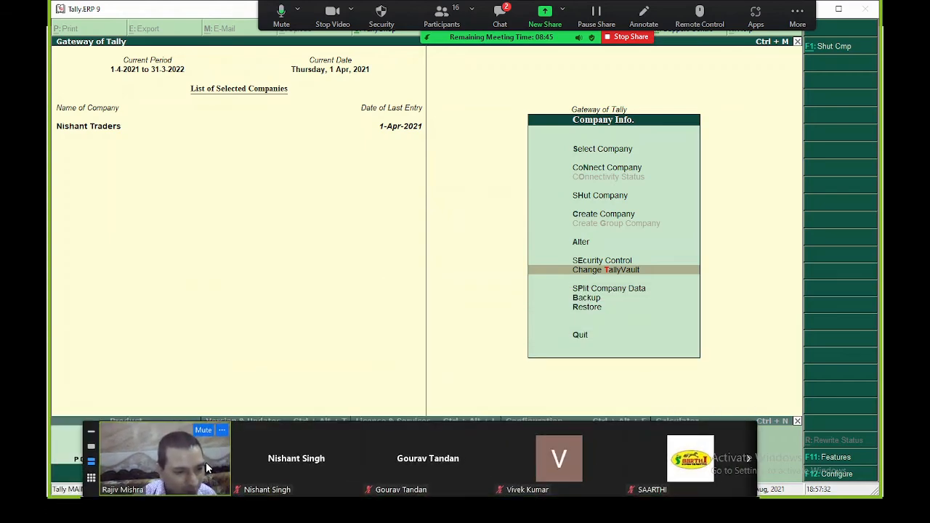
pyautogui.click(579, 192)
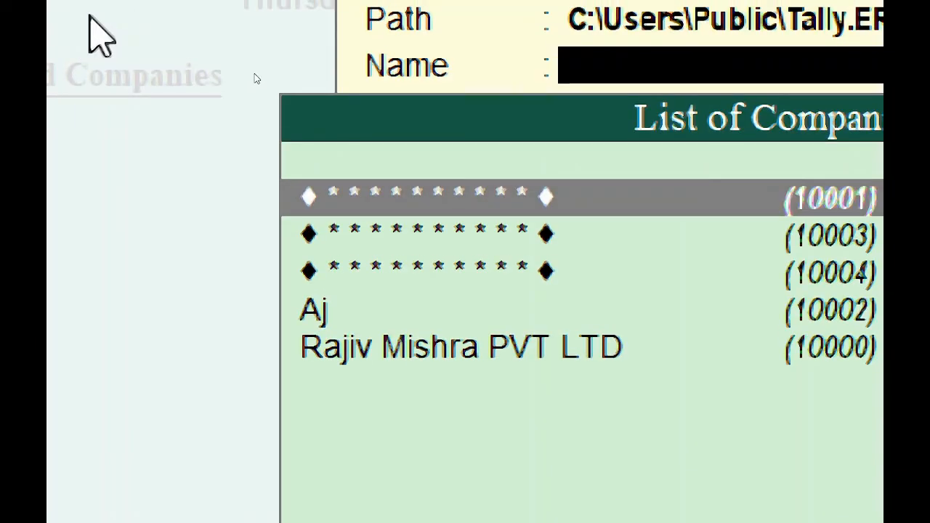
pyautogui.press('Down')
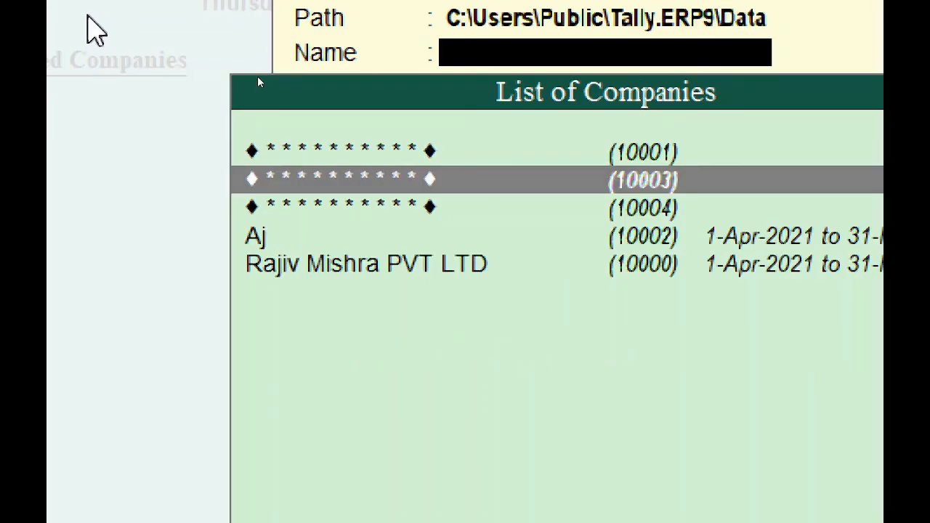
pyautogui.click(495, 201)
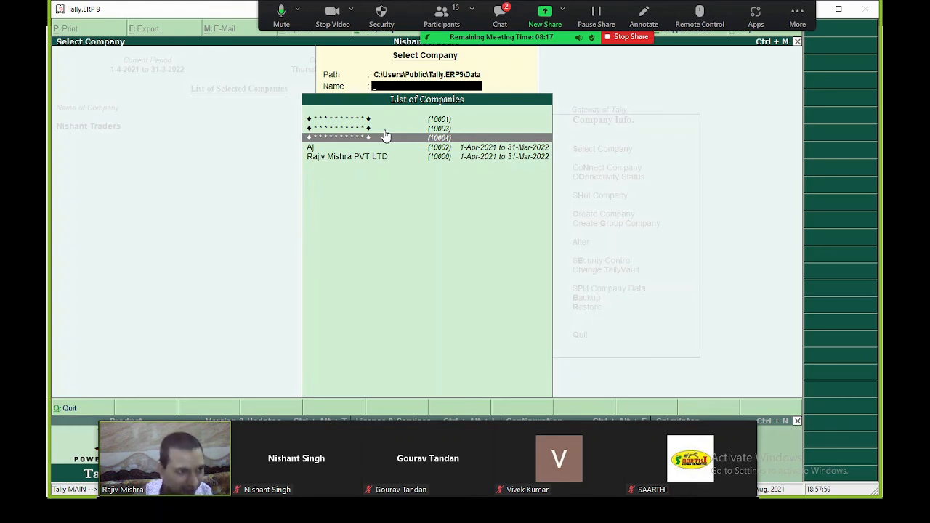
pyautogui.press('Escape')
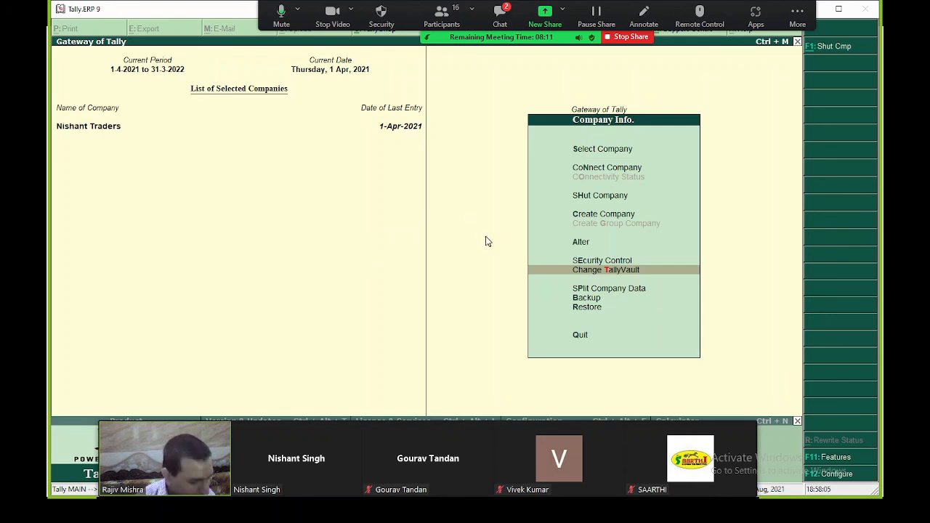
# - Delete the old Nishant Traders company through Alter, confirming both deletion prompts
pyautogui.press('a')
pyautogui.press('Return')
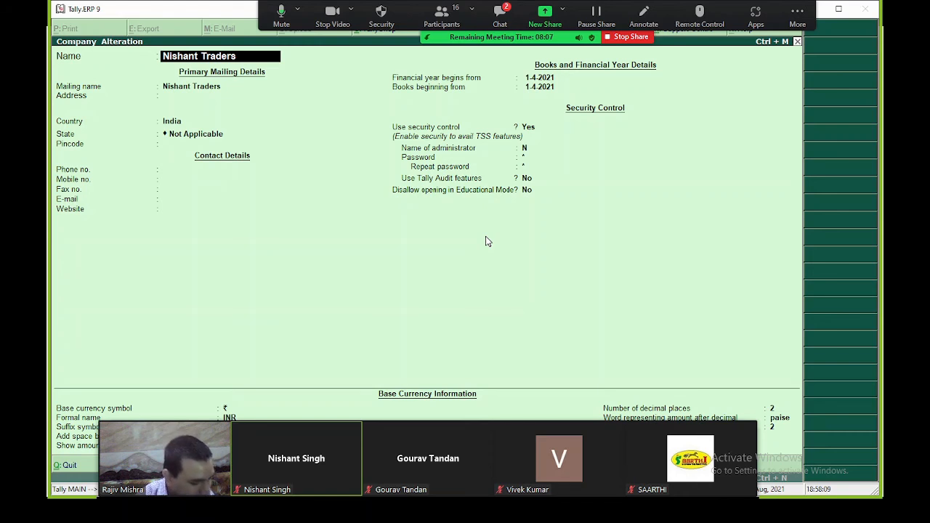
pyautogui.hotkey('alt', 'd')
pyautogui.press('y')
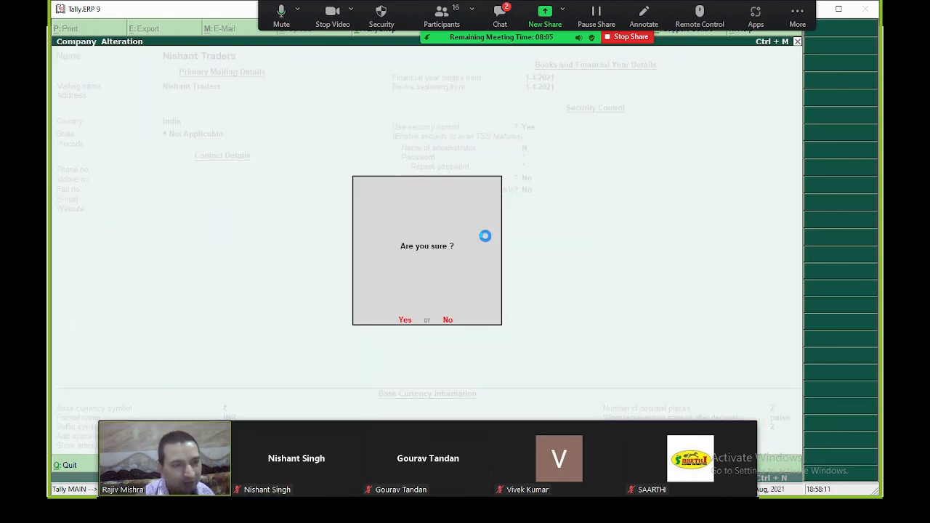
pyautogui.press('y')
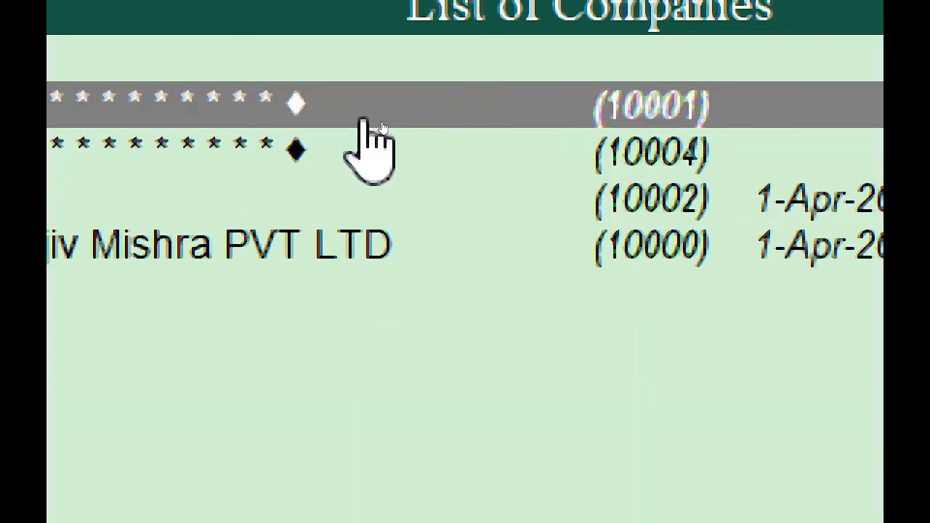
# - Load vaulted company 10004 with its TallyVault password, user name and login password
pyautogui.press('Down')
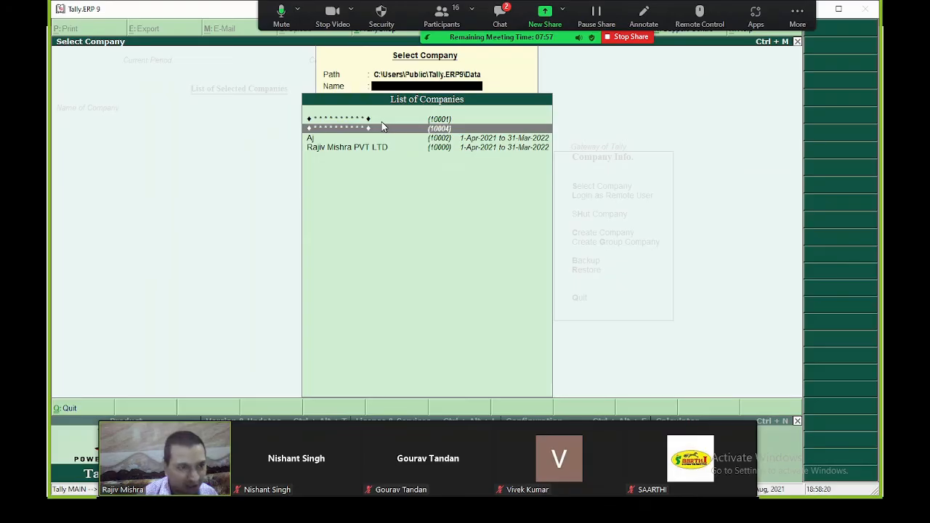
pyautogui.press('Return')
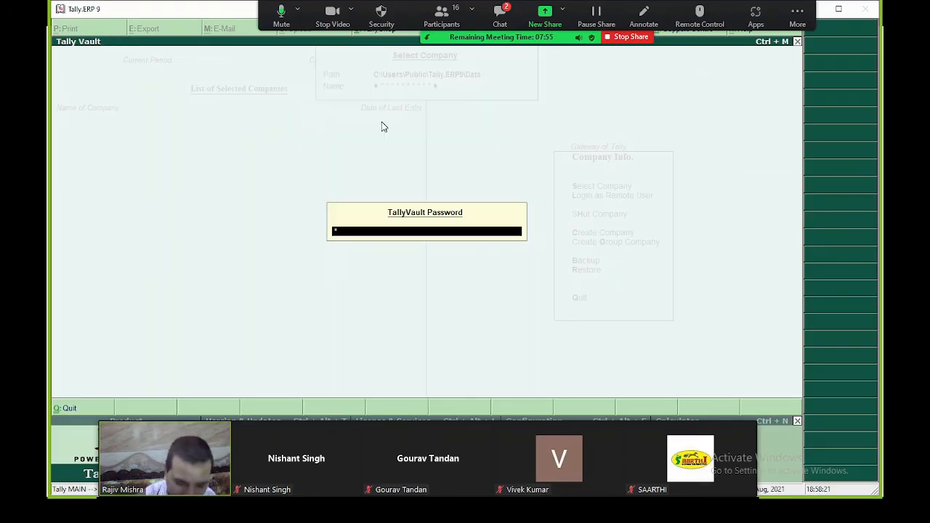
pyautogui.press('Return')
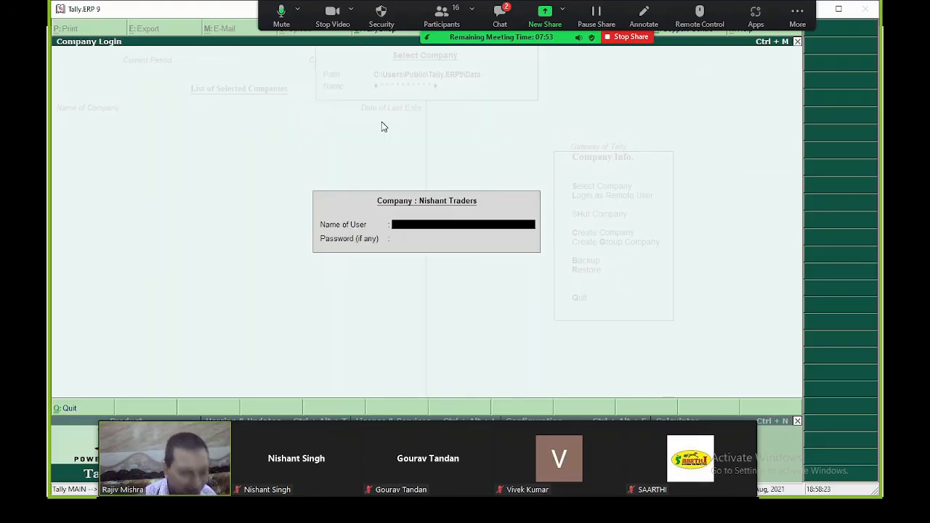
pyautogui.write('N')
pyautogui.press('Return')
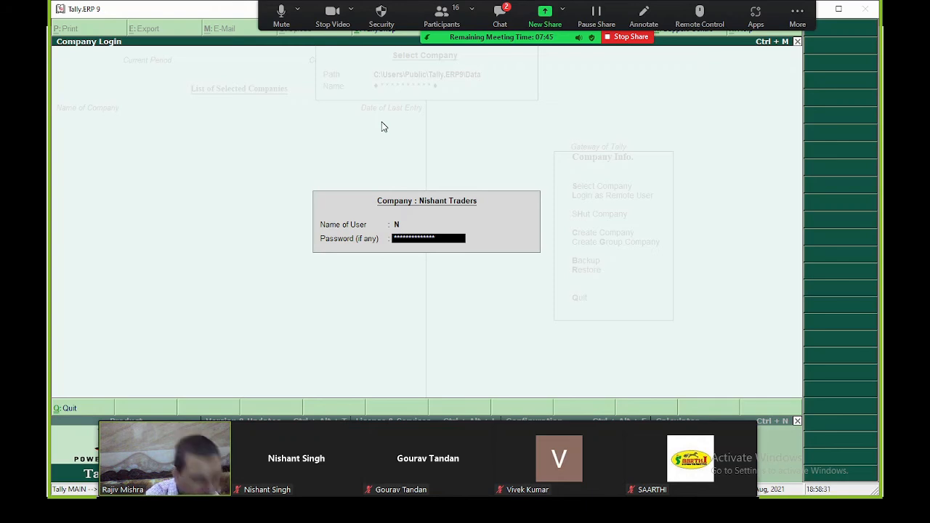
pyautogui.press('Return')
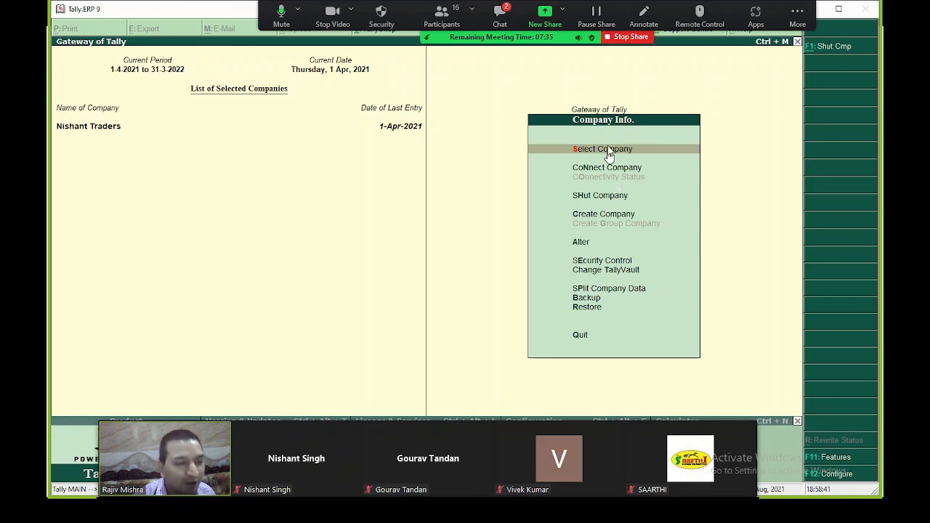
# - Stop sharing the Tally.ERP 9 screen in Zoom to return to the participant gallery
pyautogui.click(629, 37)
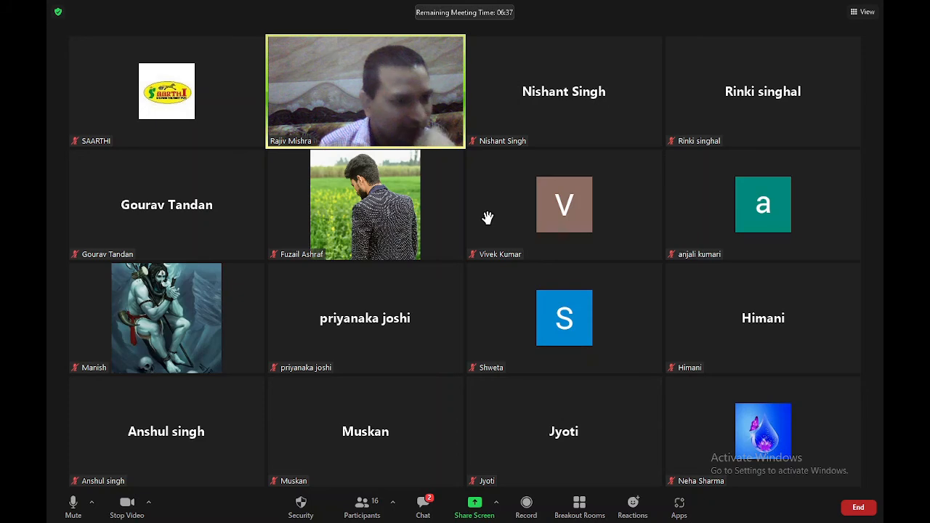
pyautogui.moveTo(486, 214)
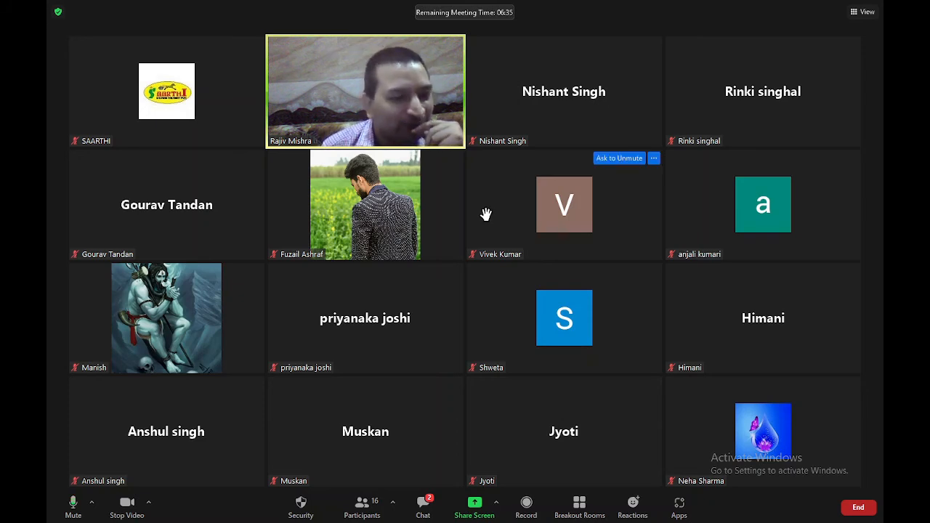